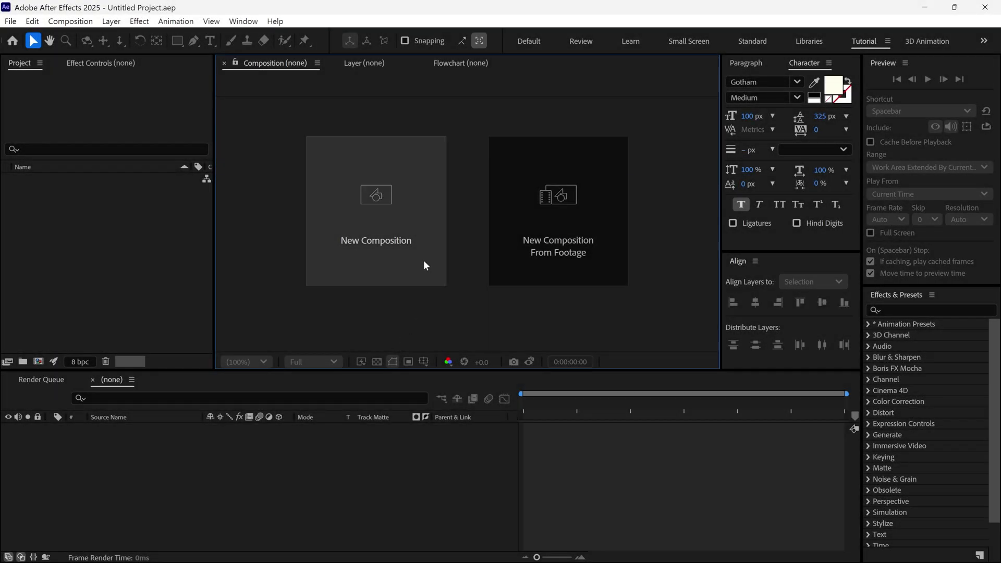
Create a composition named Main Comp using the UHD (4K) 3840x2160 preset with a frame rate of 60 fps
{"action": "left_click", "coordinate": [424, 262]}
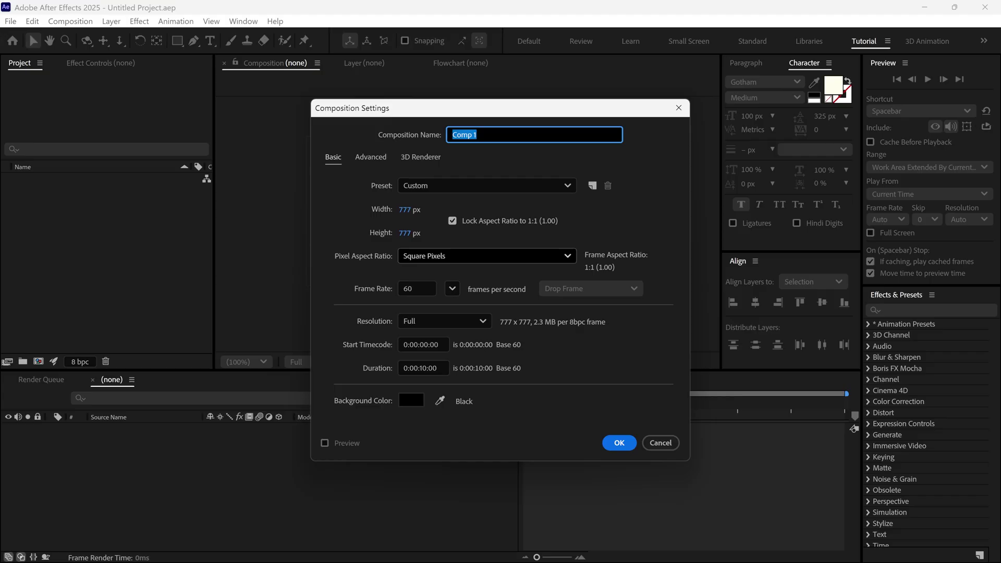
{"action": "type", "text": "Main"}
{"action": "left_click", "coordinate": [486, 186]}
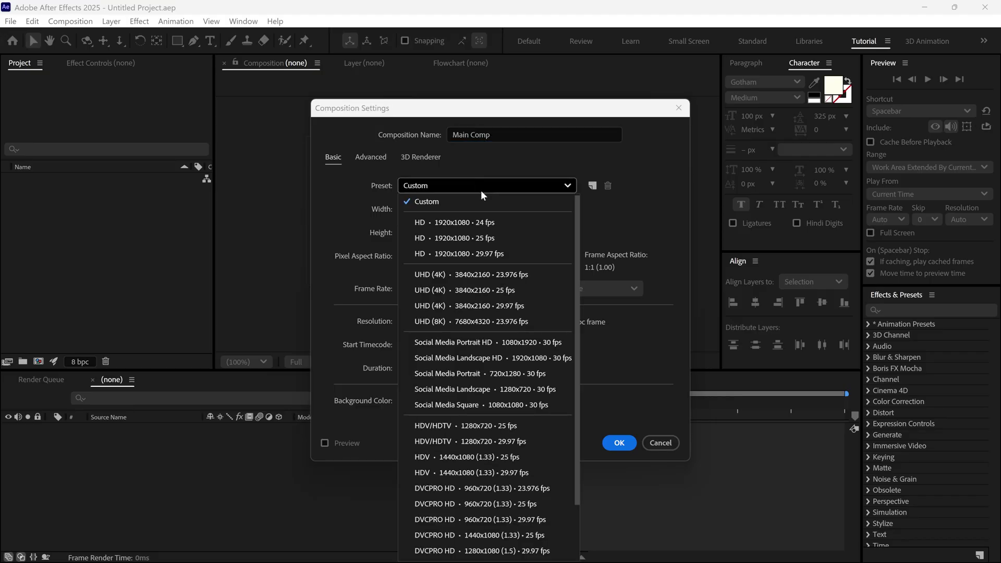
{"action": "left_click", "coordinate": [461, 274]}
{"action": "left_click", "coordinate": [451, 289]}
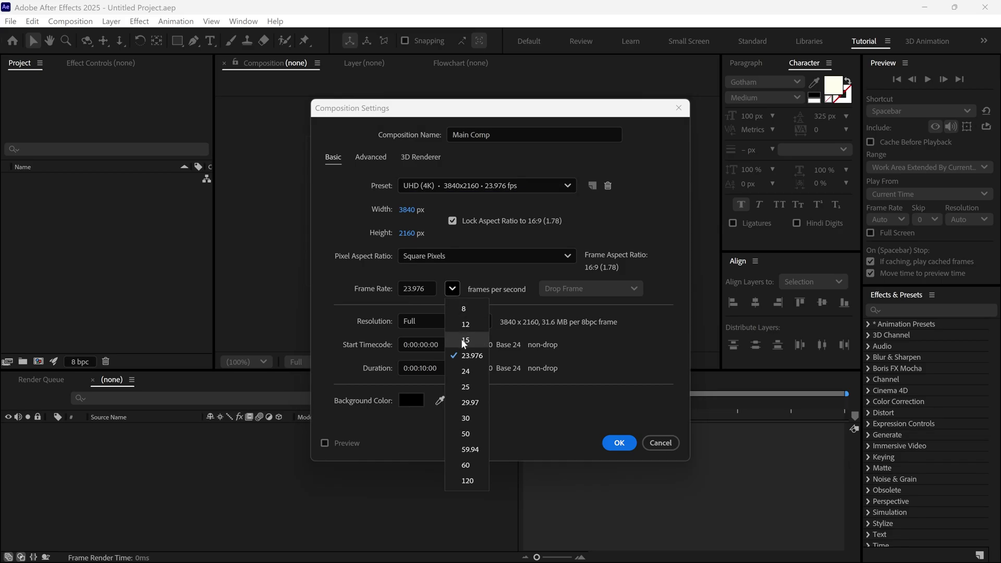
{"action": "left_click", "coordinate": [463, 461]}
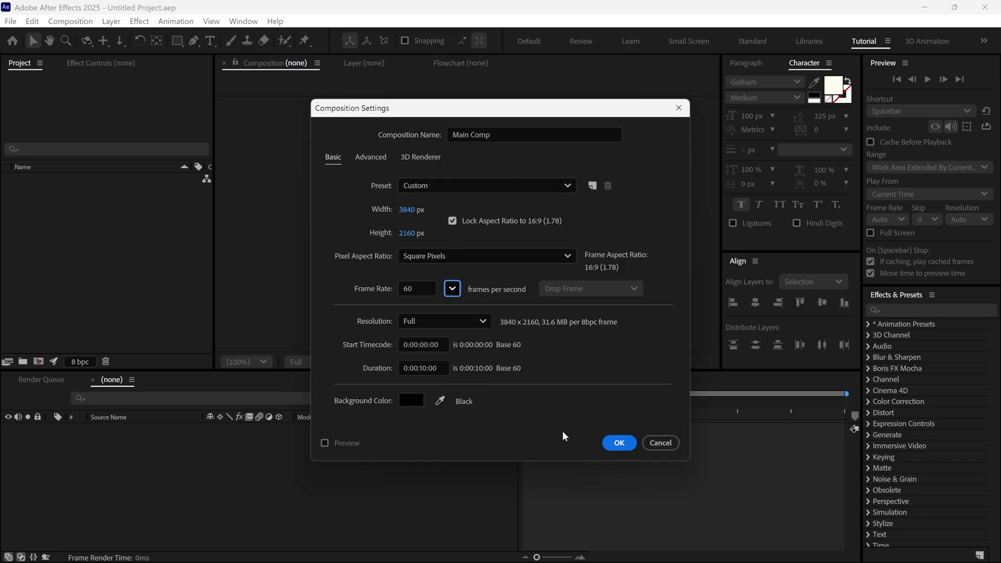
{"action": "left_click", "coordinate": [617, 442]}
Add a new solid layer named Grid at the full composition size of 3840 x 2160 px
{"action": "right_click", "coordinate": [377, 207]}
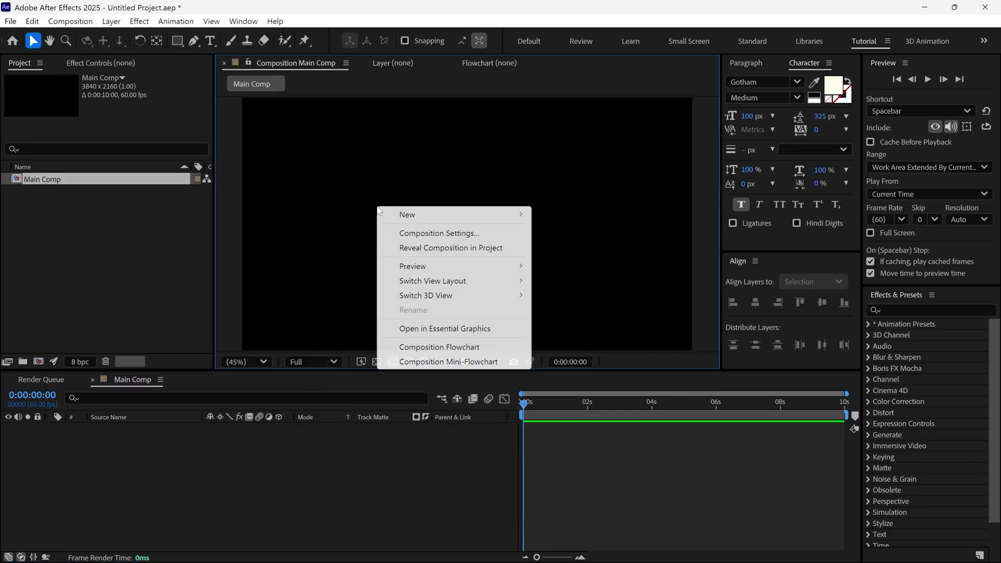
{"action": "mouse_move", "coordinate": [409, 214]}
{"action": "left_click", "coordinate": [591, 247]}
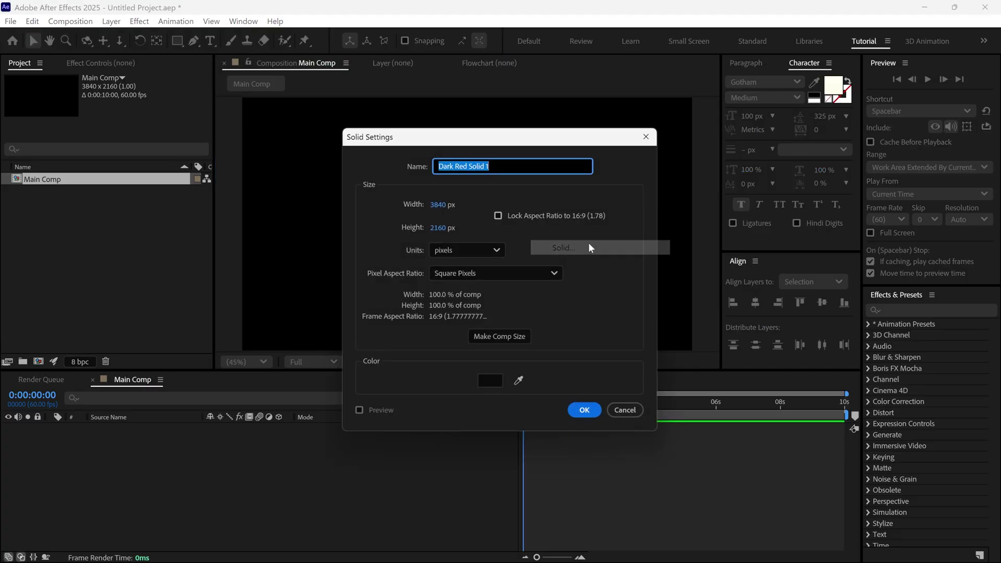
{"action": "type", "text": "Gr"}
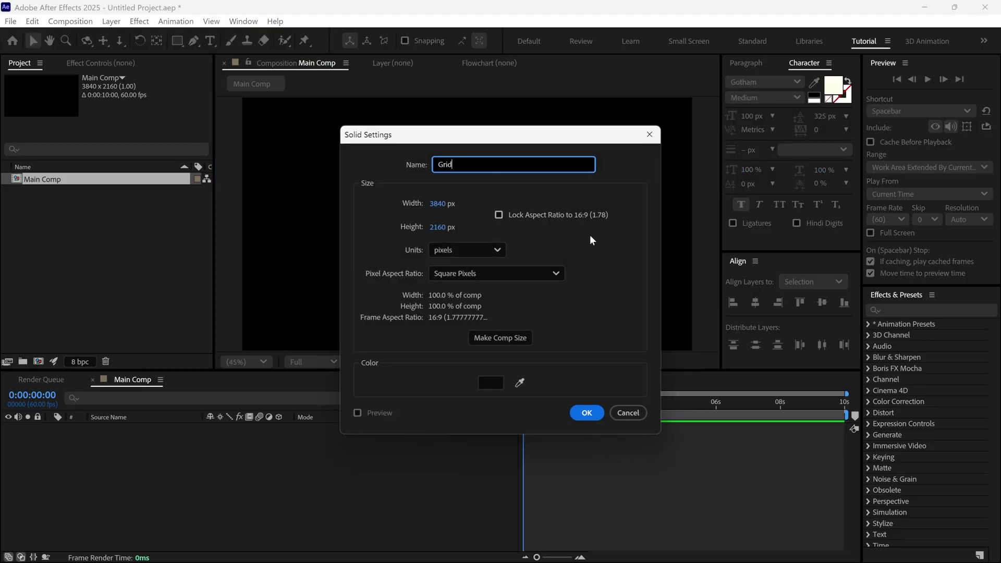
{"action": "type", "text": "id"}
{"action": "left_click", "coordinate": [588, 412]}
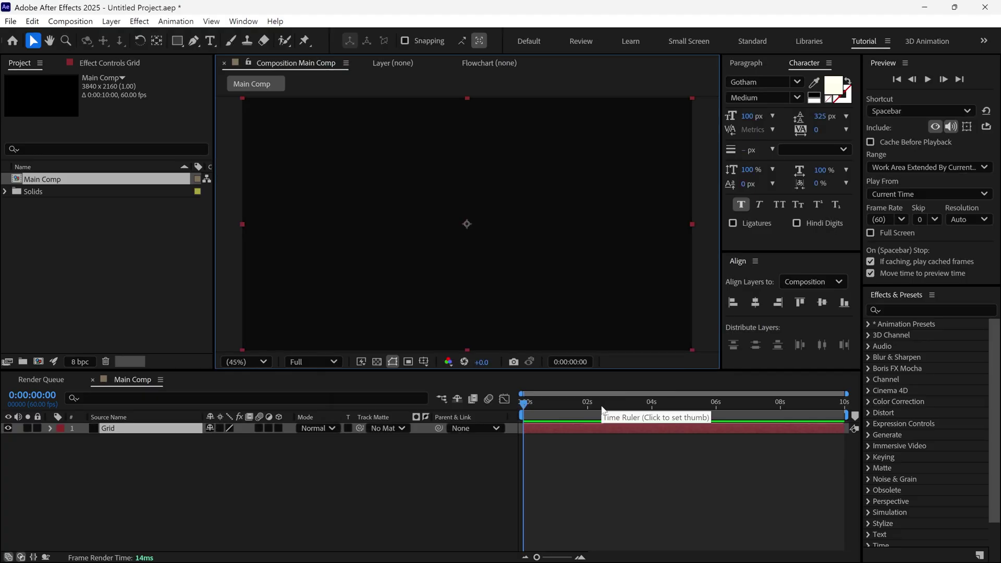
Find the Grid effect under Generate and apply it to the Grid solid
{"action": "left_click", "coordinate": [914, 310]}
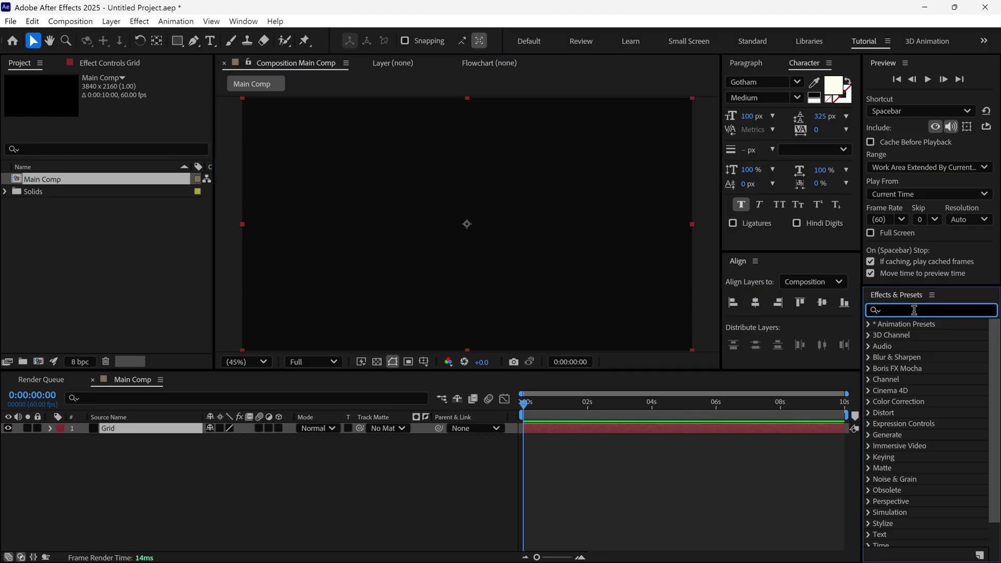
{"action": "type", "text": "grid"}
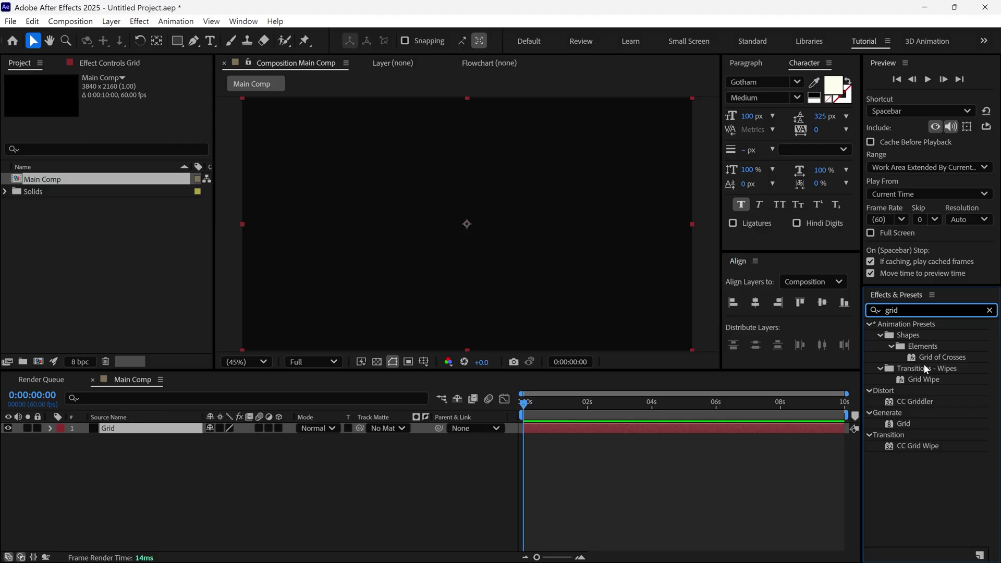
{"action": "left_click_drag", "start_coordinate": [913, 421], "coordinate": [554, 284]}
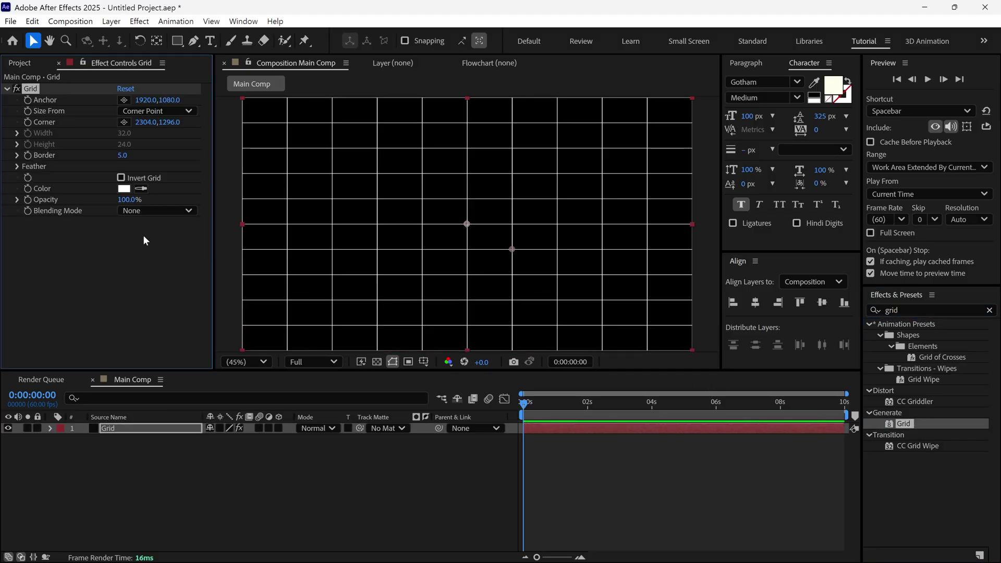
Size the Grid effect from the Width Slider and set its width to 70
{"action": "left_click", "coordinate": [155, 111]}
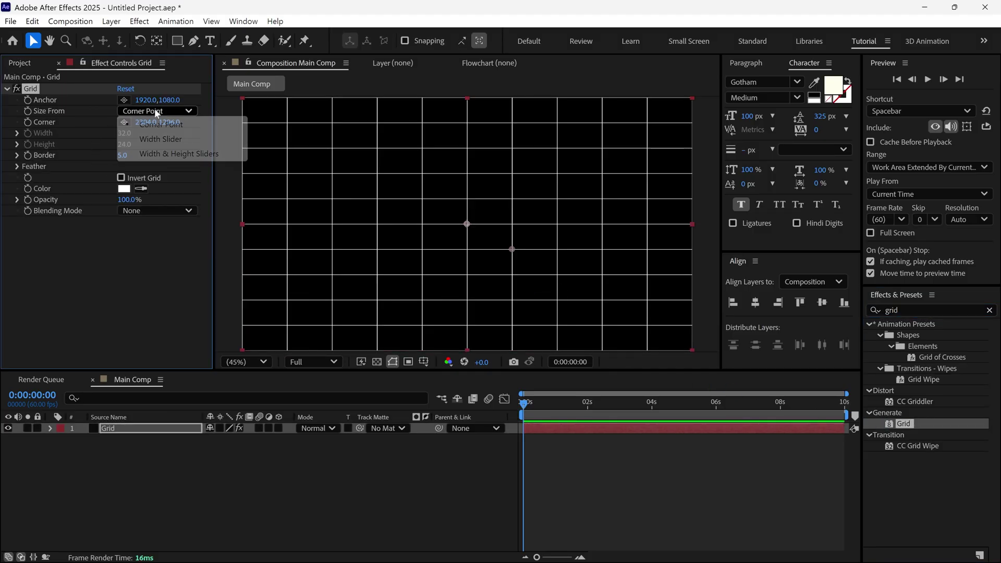
{"action": "left_click", "coordinate": [192, 139]}
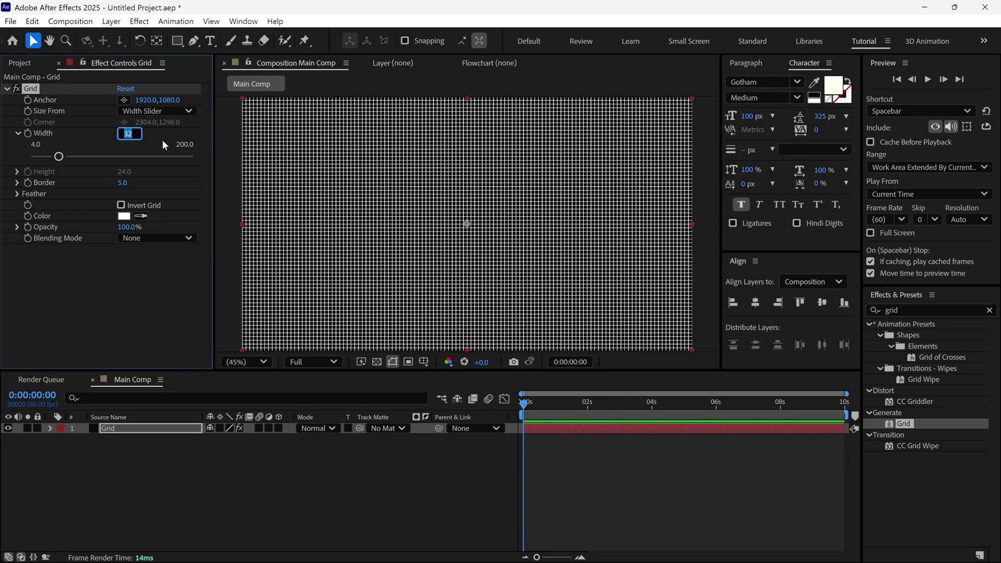
{"action": "type", "text": "70"}
{"action": "key", "text": "Return"}
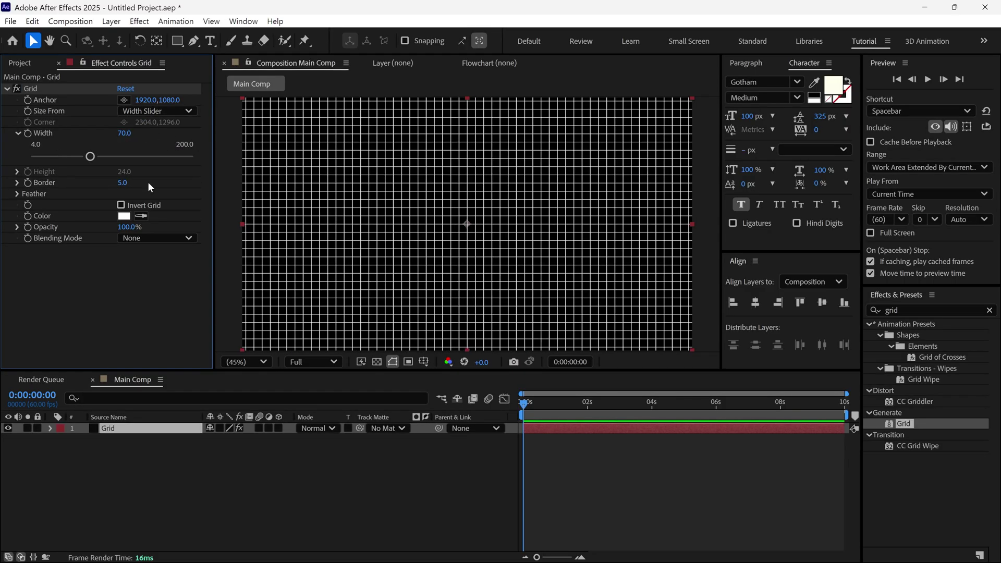
Set the Grid effect's line color to 464646 and its opacity to 50%
{"action": "left_click", "coordinate": [124, 216]}
{"action": "type", "text": "464646"}
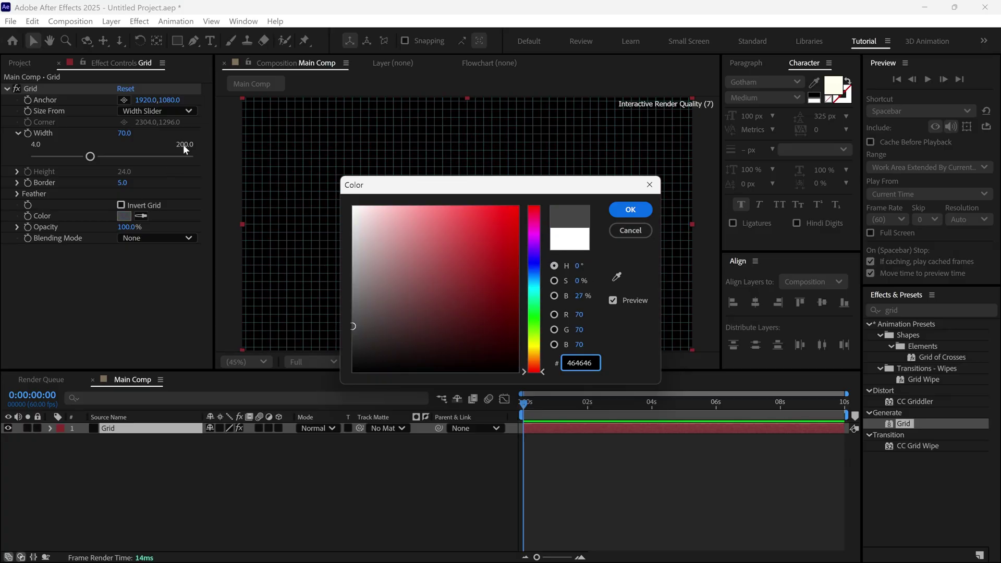
{"action": "left_click", "coordinate": [629, 215]}
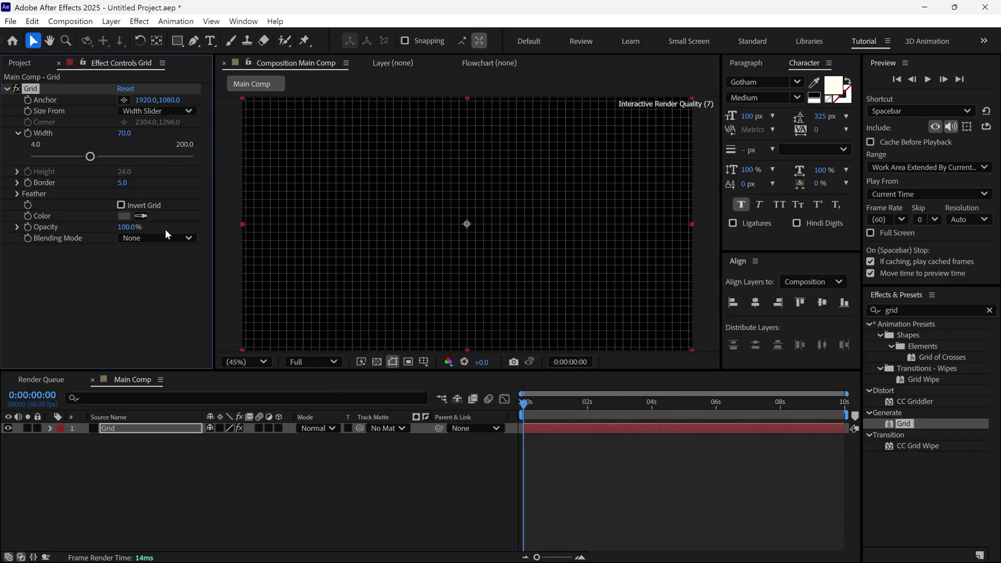
{"action": "left_click", "coordinate": [130, 227]}
{"action": "type", "text": "50"}
{"action": "key", "text": "Return"}
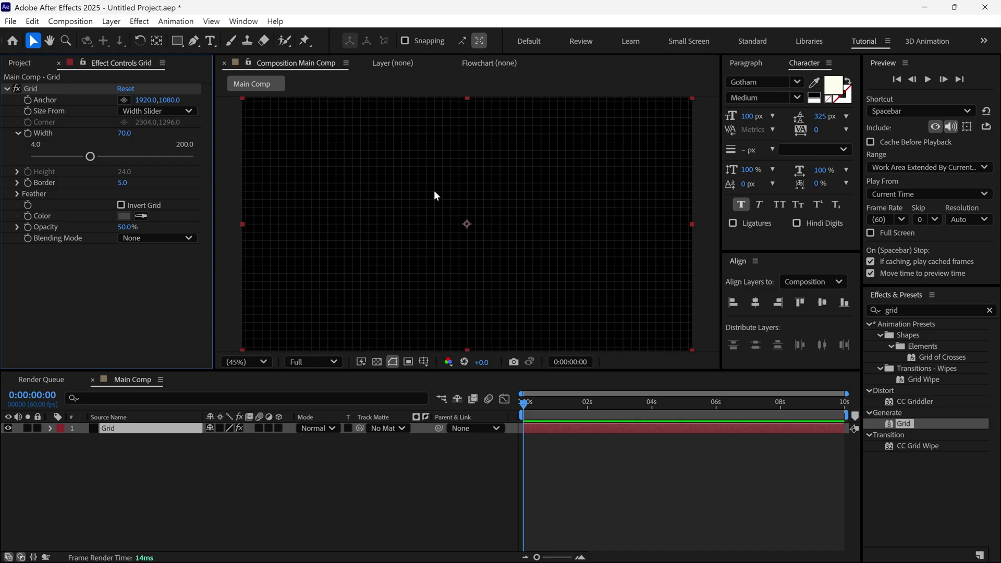
With no layer selected, draw a black-filled square with a 10 px white stroke near the composition's center and center its anchor point
{"action": "left_click", "coordinate": [329, 464]}
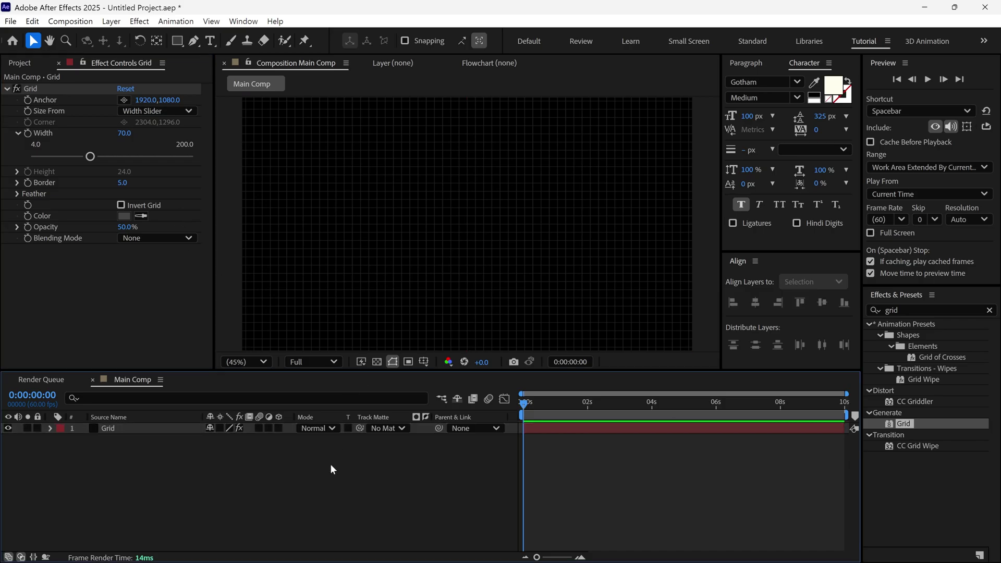
{"action": "left_click", "coordinate": [176, 41]}
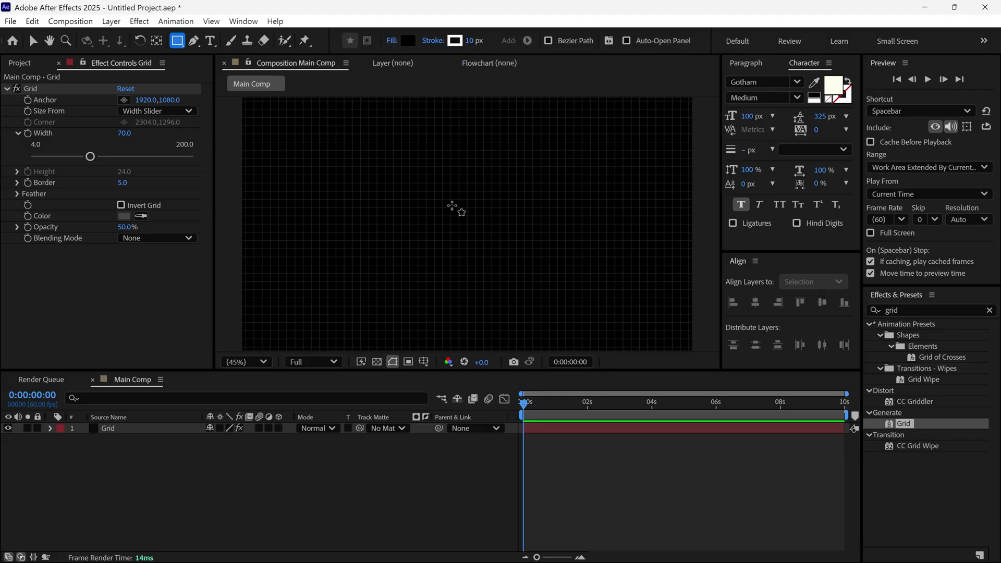
{"action": "key", "text": "grave"}
{"action": "left_click_drag", "start_coordinate": [384, 219], "coordinate": [568, 399]}
{"action": "key", "text": "ctrl+alt+Home"}
{"action": "key", "text": "v"}
{"action": "key", "text": "grave"}
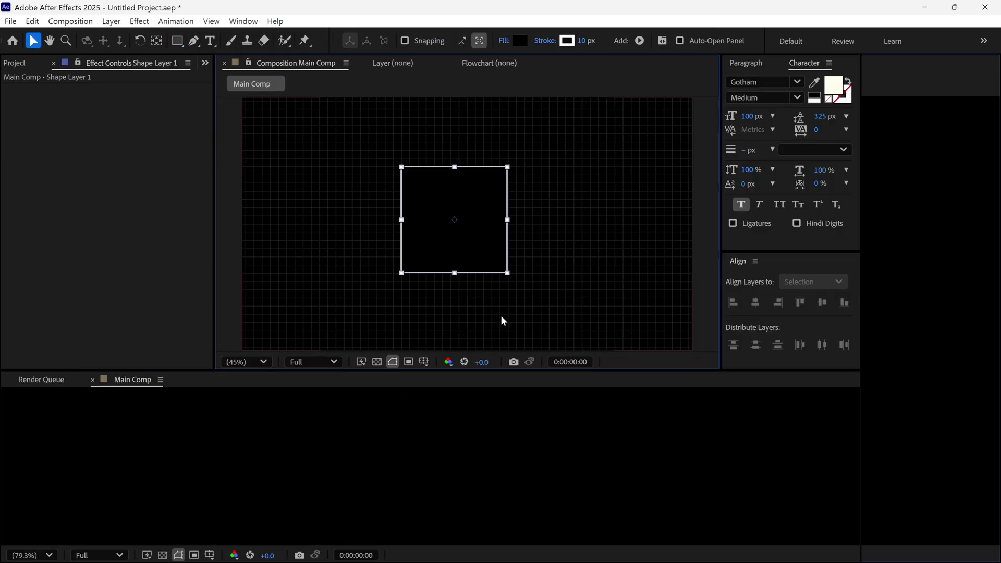
Rename the square's shape layer to BOX
{"action": "left_click", "coordinate": [170, 428]}
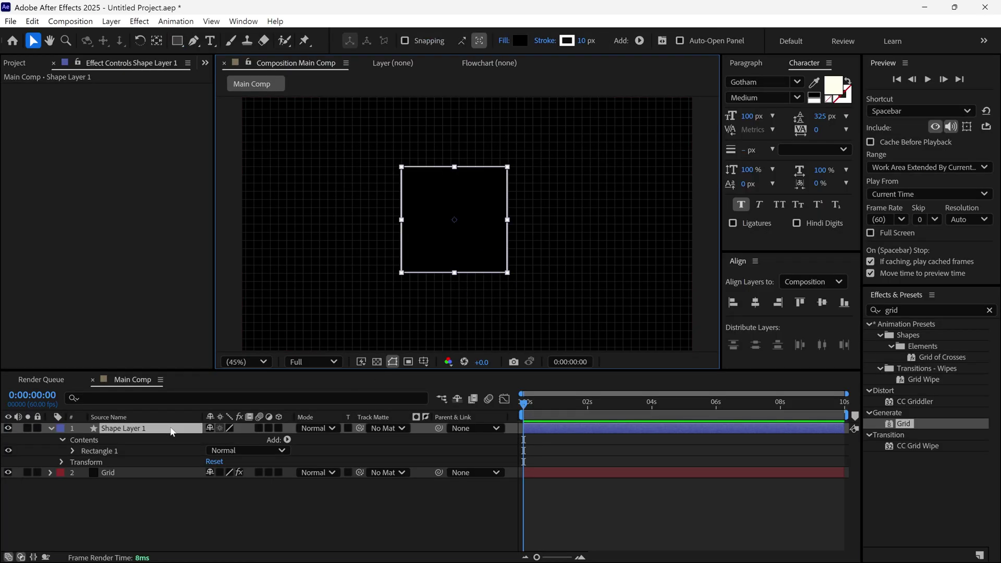
{"action": "key", "text": "Return"}
{"action": "type", "text": "BOX"}
{"action": "key", "text": "Return"}
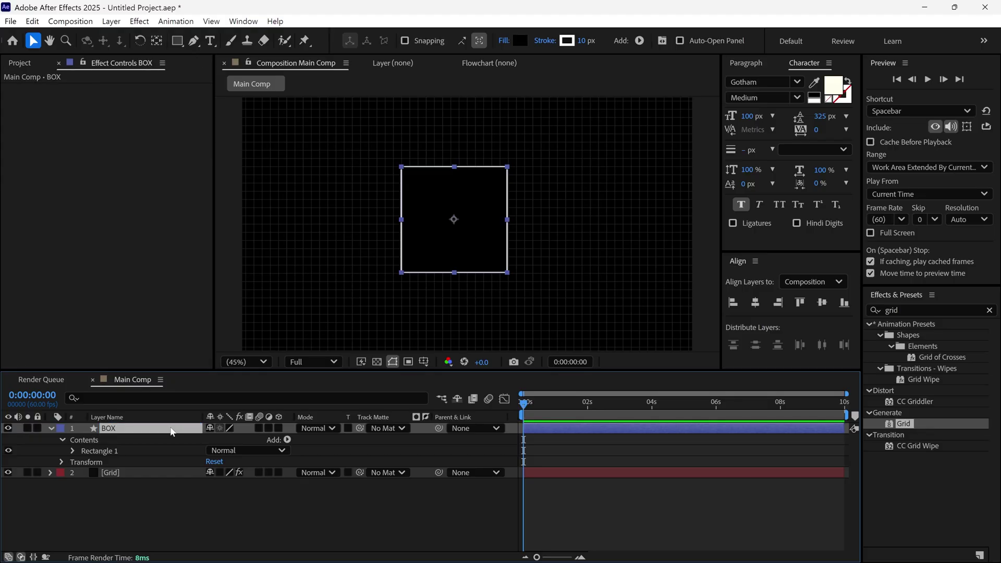
Set the position in the BOX layer's Rectangle 1 transform to 0, 0
{"action": "left_click", "coordinate": [72, 450]}
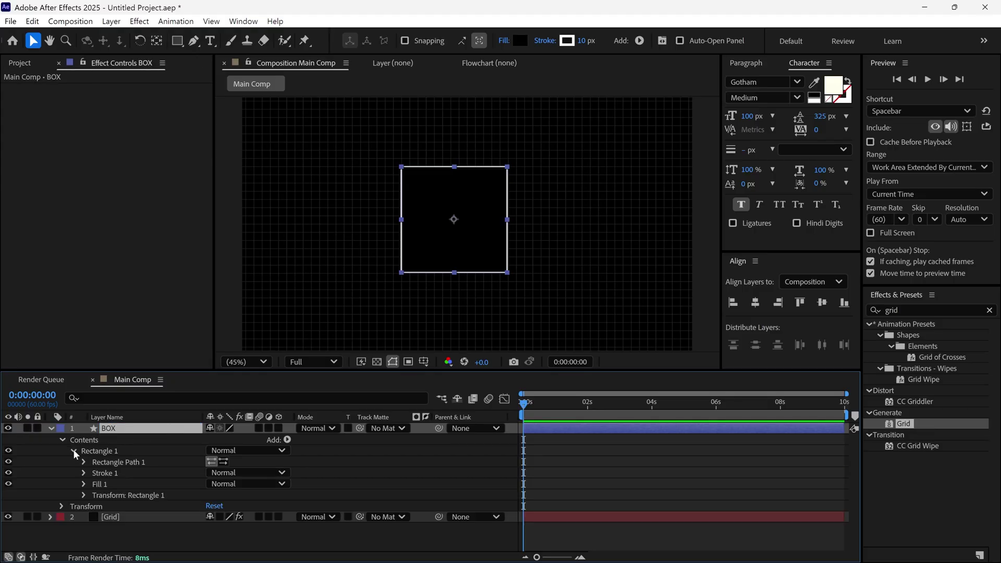
{"action": "left_click", "coordinate": [84, 495]}
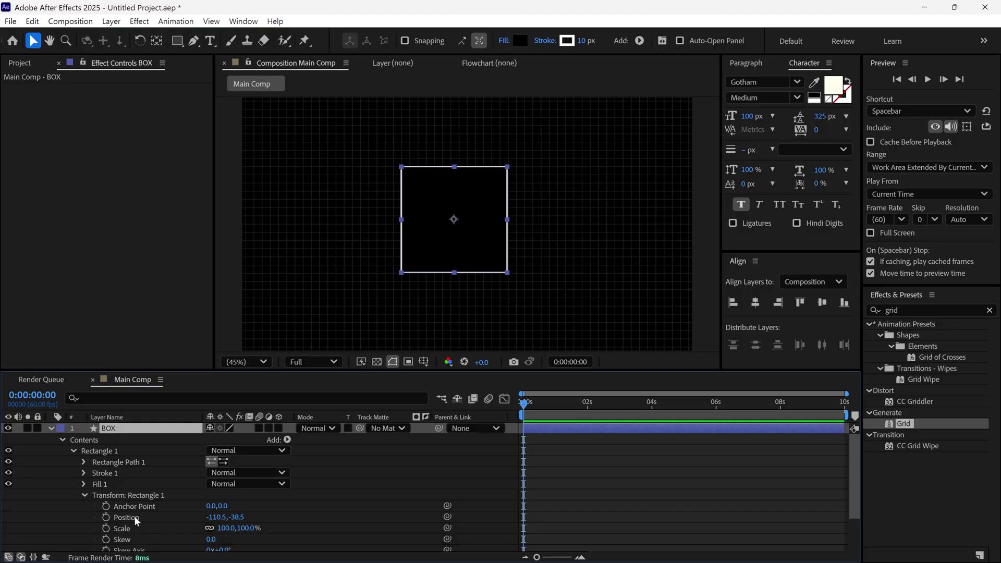
{"action": "left_click", "coordinate": [224, 516]}
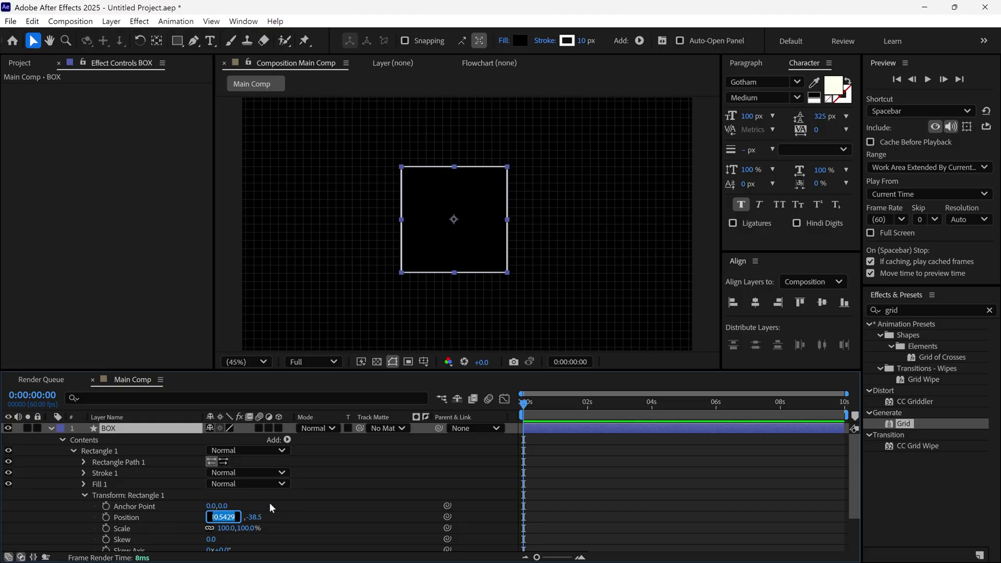
{"action": "left_click", "coordinate": [255, 508]}
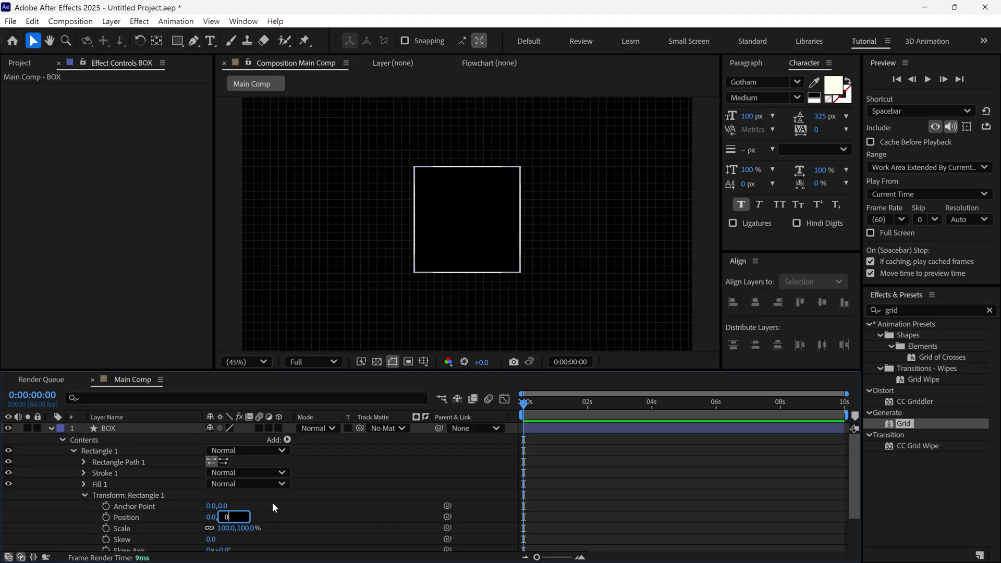
{"action": "type", "text": "0"}
{"action": "key", "text": "Return"}
{"action": "left_click", "coordinate": [84, 496]}
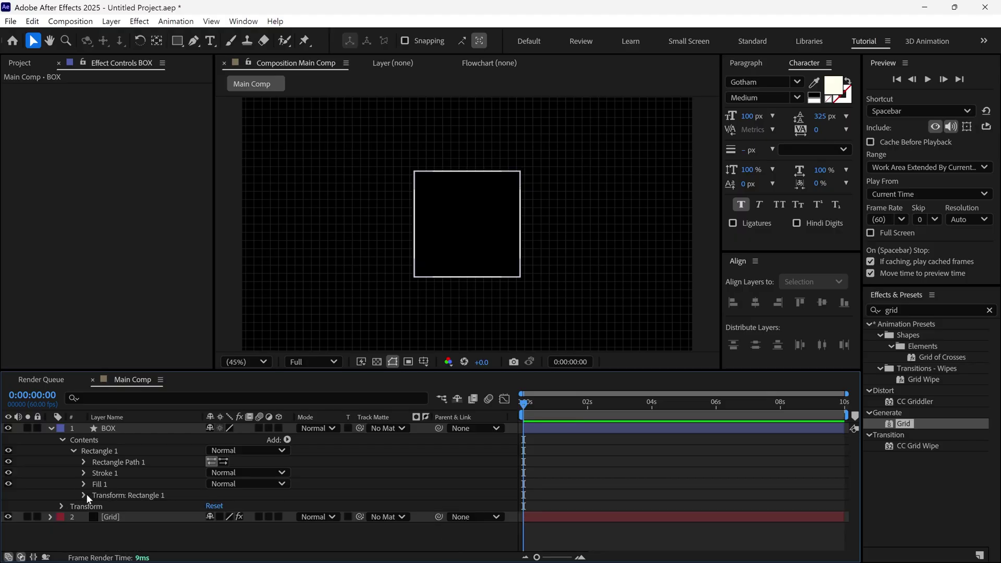
Convert the BOX layer's rectangle path to a Bezier path
{"action": "left_click", "coordinate": [115, 462]}
{"action": "right_click", "coordinate": [115, 463]}
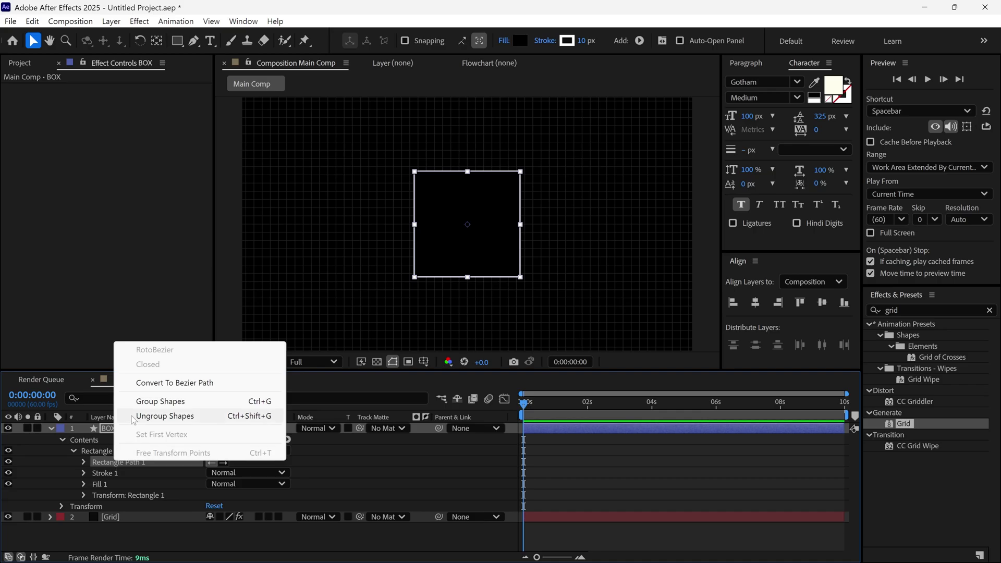
{"action": "left_click", "coordinate": [216, 385]}
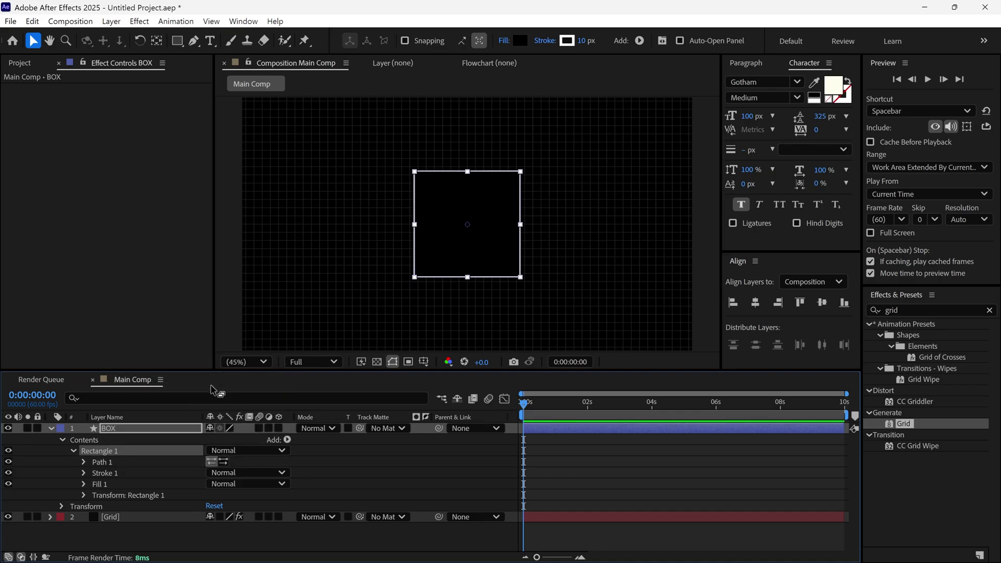
Use the Create Nulls From Paths script on the BOX layer's path to generate nulls with Nulls Follow Points
{"action": "key", "text": "g"}
{"action": "left_click", "coordinate": [151, 428]}
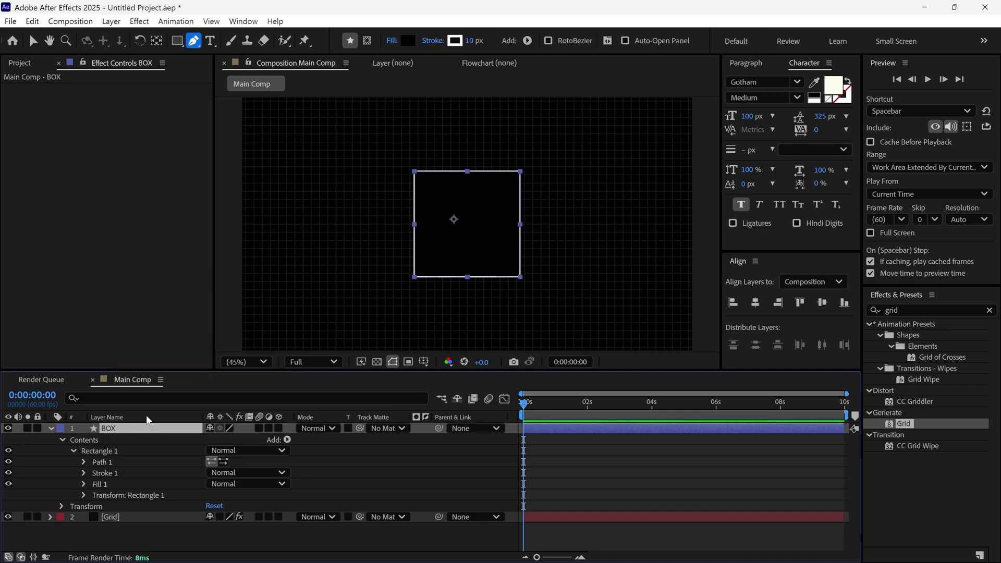
{"action": "left_click", "coordinate": [244, 21]}
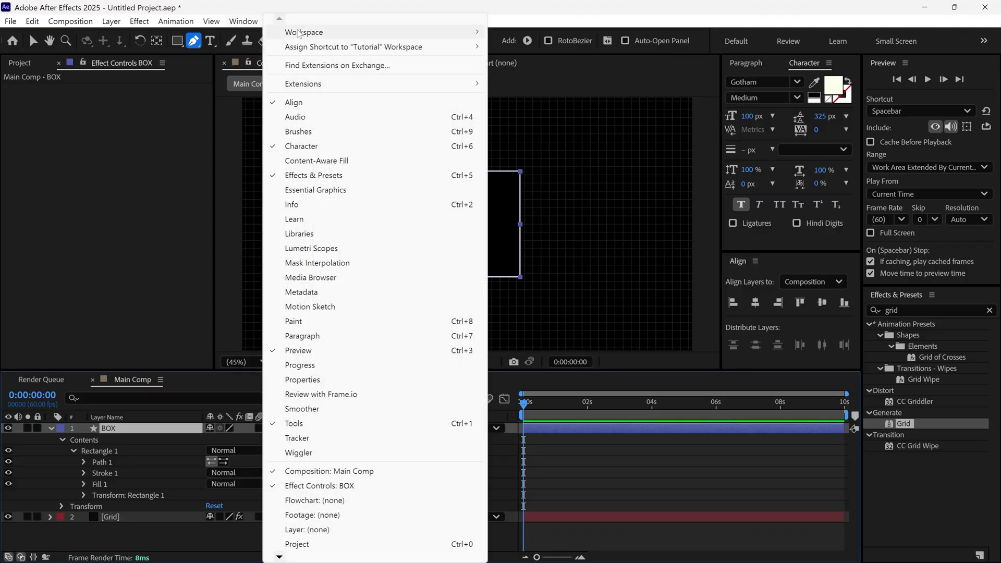
{"action": "mouse_move", "coordinate": [280, 557]}
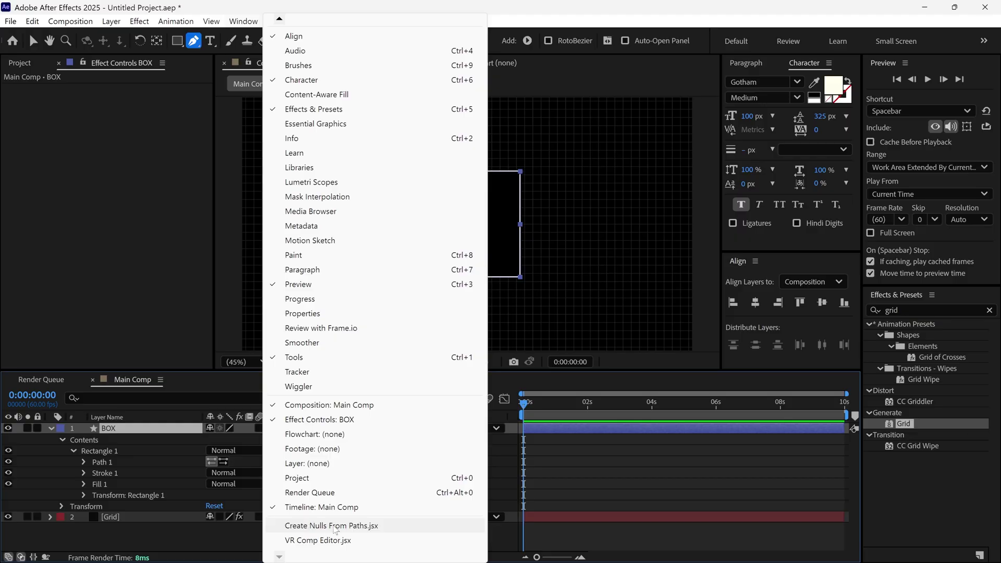
{"action": "left_click", "coordinate": [335, 527]}
{"action": "left_click_drag", "start_coordinate": [703, 122], "coordinate": [696, 159]}
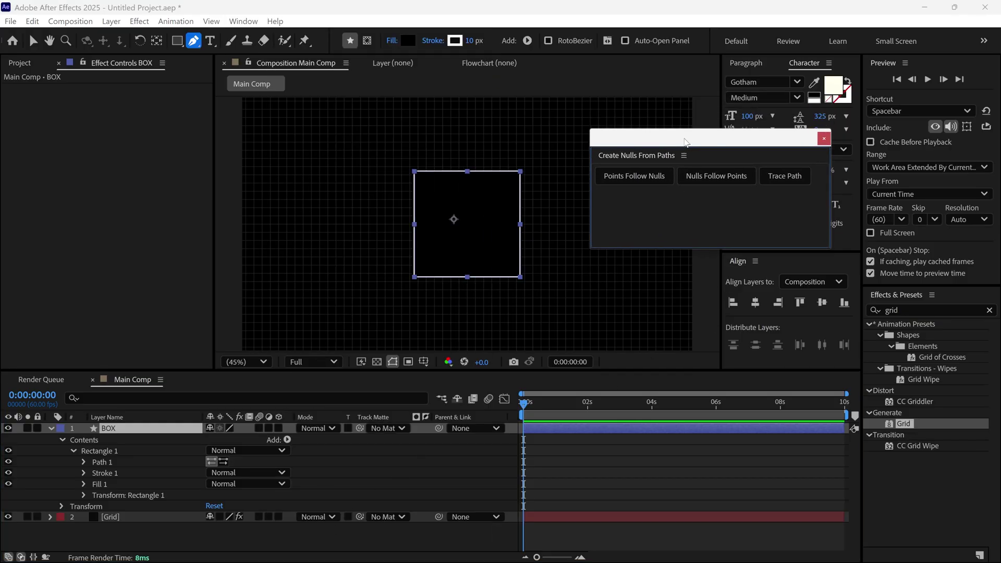
{"action": "left_click", "coordinate": [83, 462]}
{"action": "left_click", "coordinate": [125, 474]}
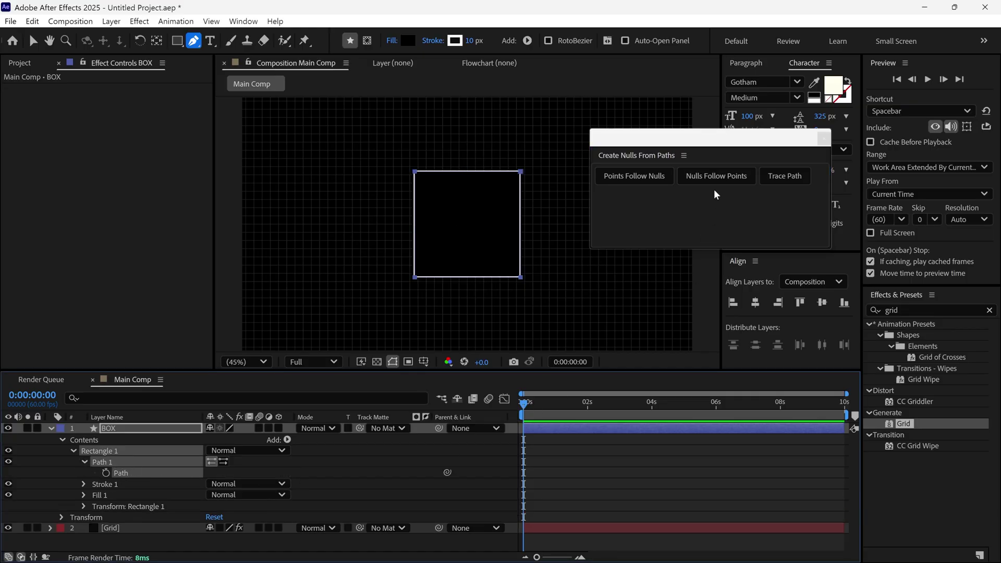
{"action": "left_click", "coordinate": [739, 177]}
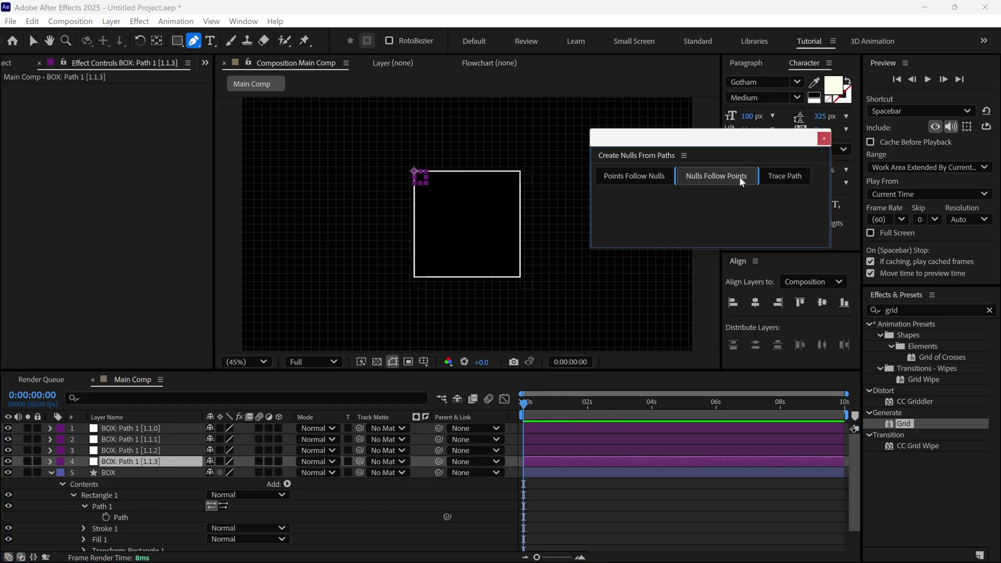
Set the label color of the four path null layers to Yellow
{"action": "key", "text": "grave"}
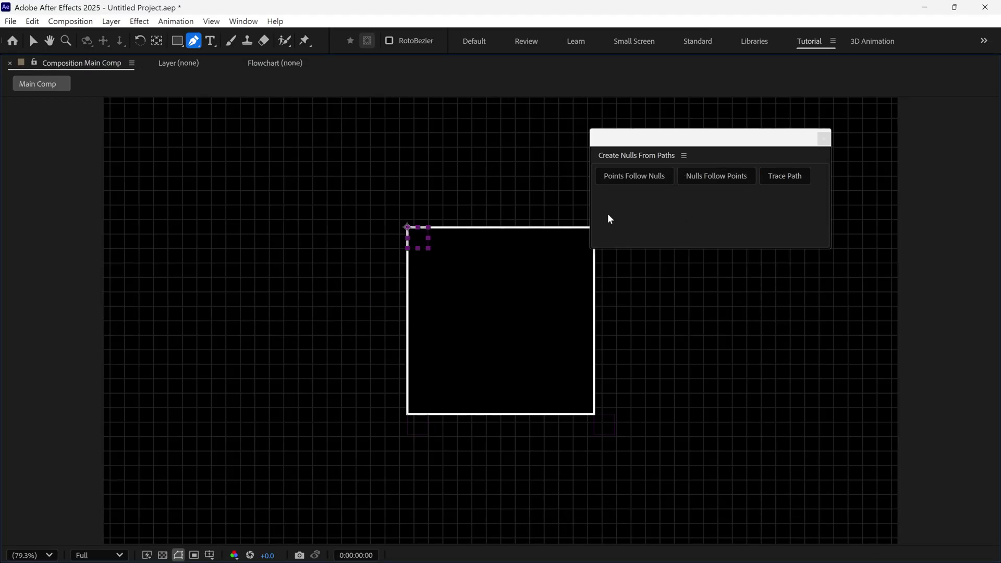
{"action": "left_click_drag", "start_coordinate": [708, 146], "coordinate": [760, 146]}
{"action": "key", "text": "grave"}
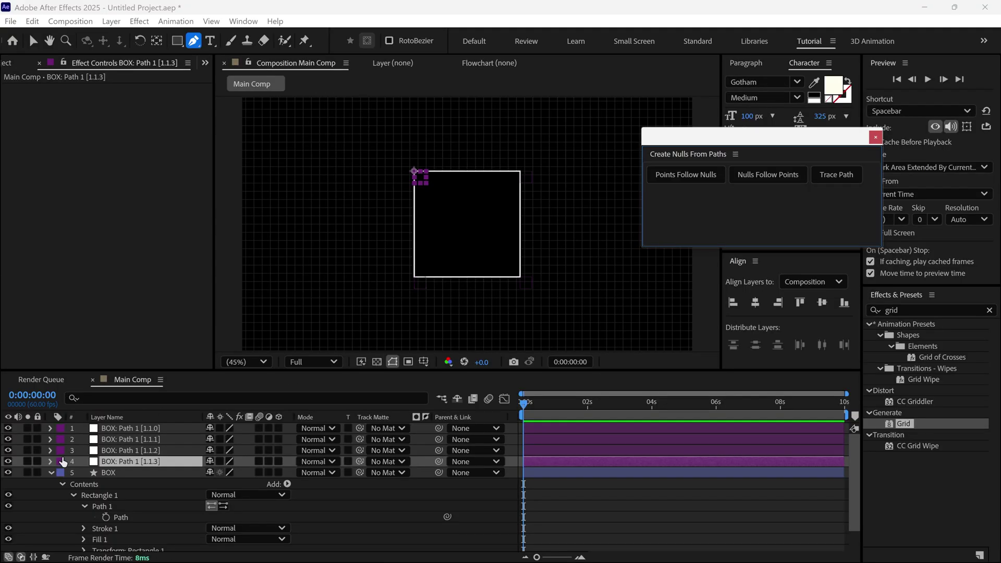
{"action": "left_click", "coordinate": [127, 431], "text": "shift"}
{"action": "left_click", "coordinate": [61, 439]}
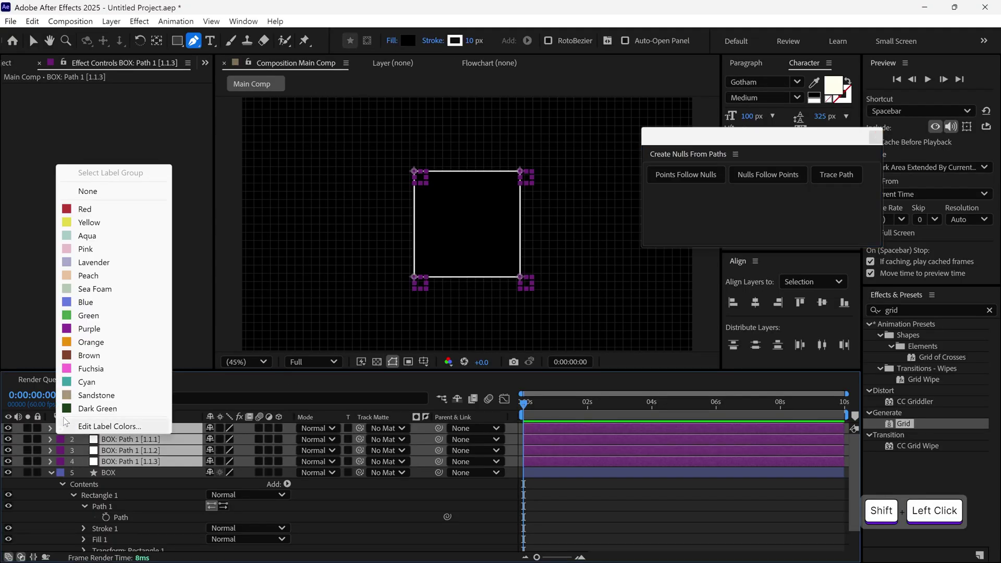
{"action": "left_click", "coordinate": [89, 223]}
{"action": "key", "text": "grave"}
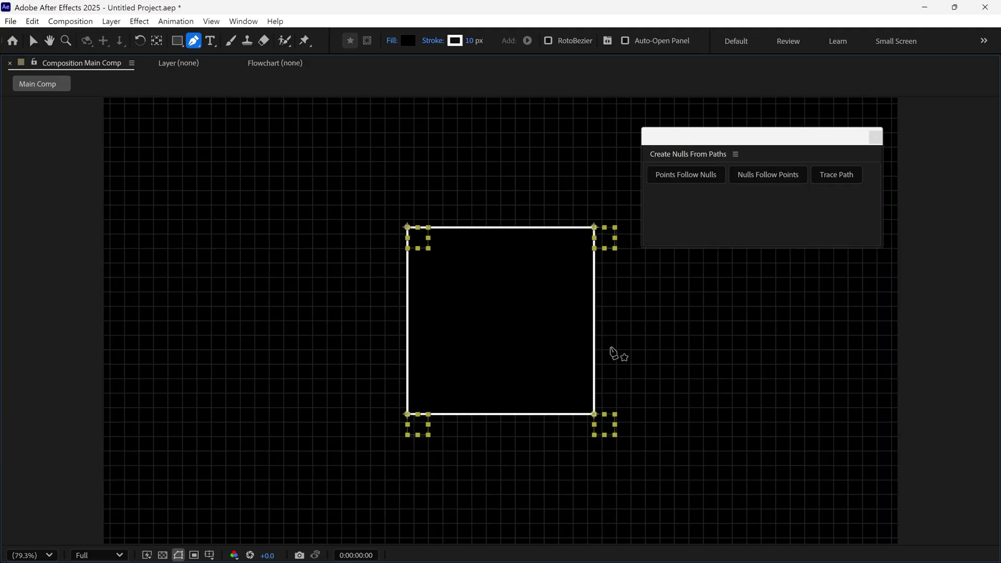
{"action": "key", "text": "grave"}
Try moving the BOX path's upper-left point outward to test whether its null follows, and undo the move
{"action": "left_click", "coordinate": [133, 472]}
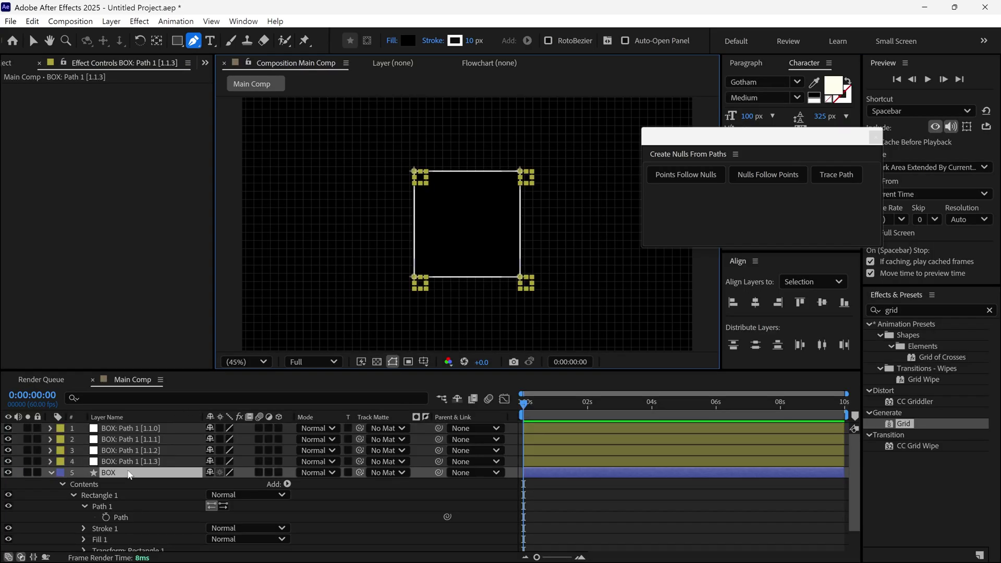
{"action": "key", "text": "alt"}
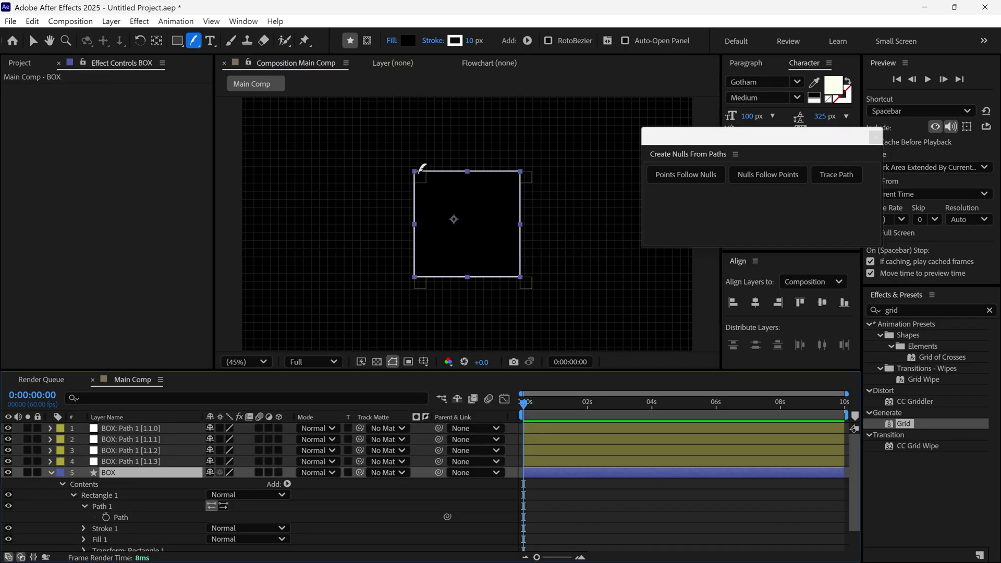
{"action": "left_click_drag", "start_coordinate": [415, 173], "coordinate": [393, 153]}
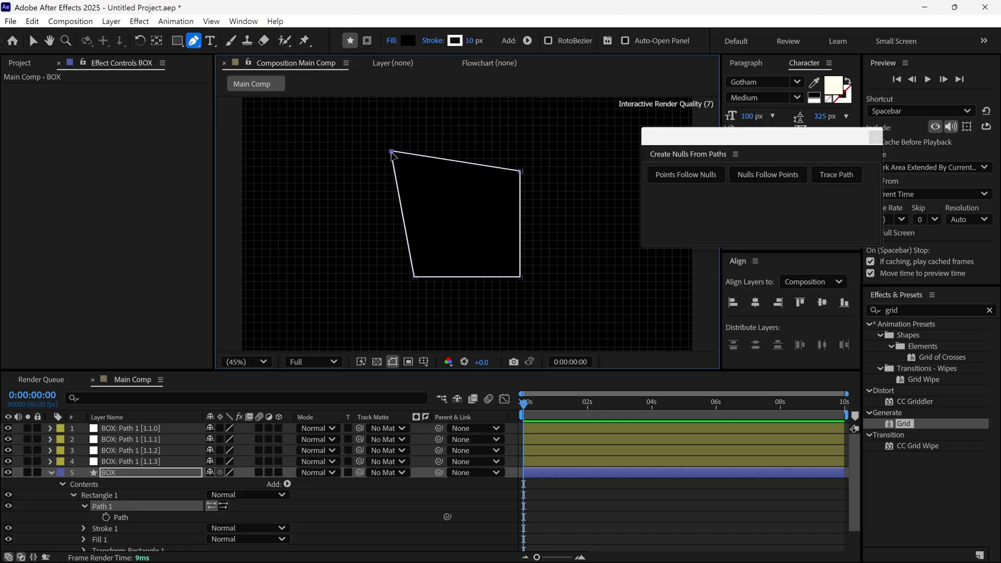
{"action": "left_click", "coordinate": [132, 434]}
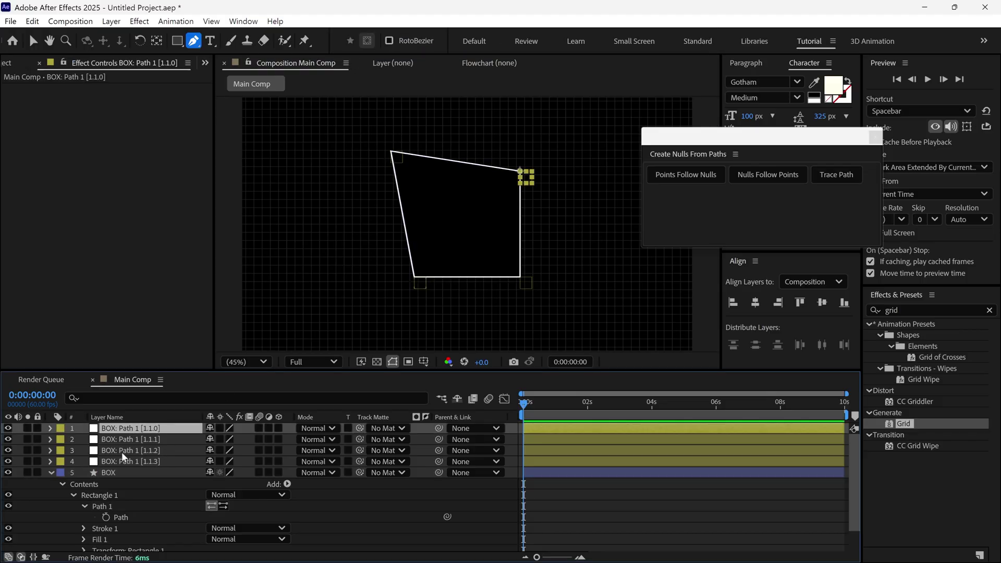
{"action": "left_click", "coordinate": [126, 461], "text": "shift"}
{"action": "key", "text": "ctrl+z"}
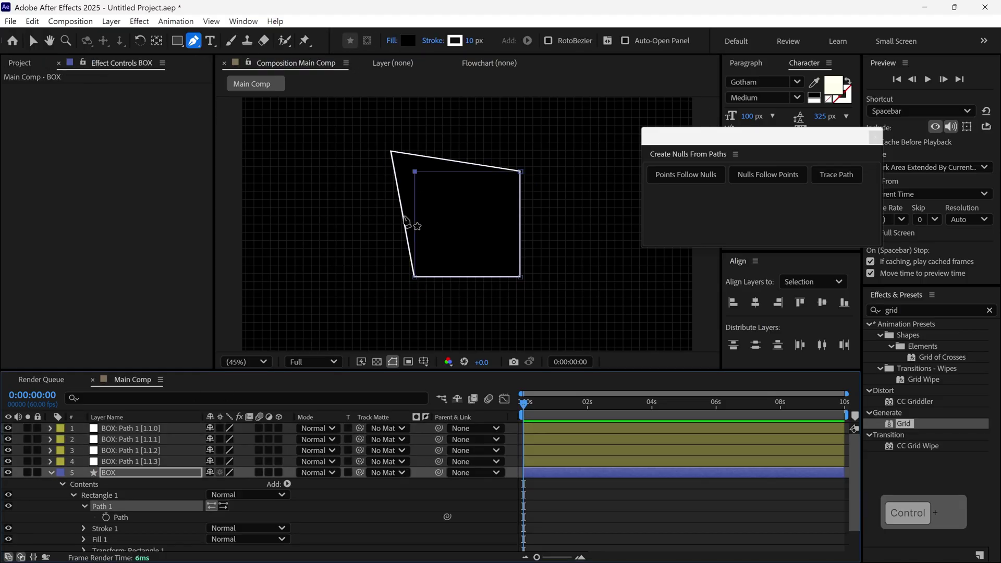
Rename the first two nulls, at the box's right-hand corners, as TOP RIGHT and BOTTOM RIGHT
{"action": "left_click", "coordinate": [137, 429]}
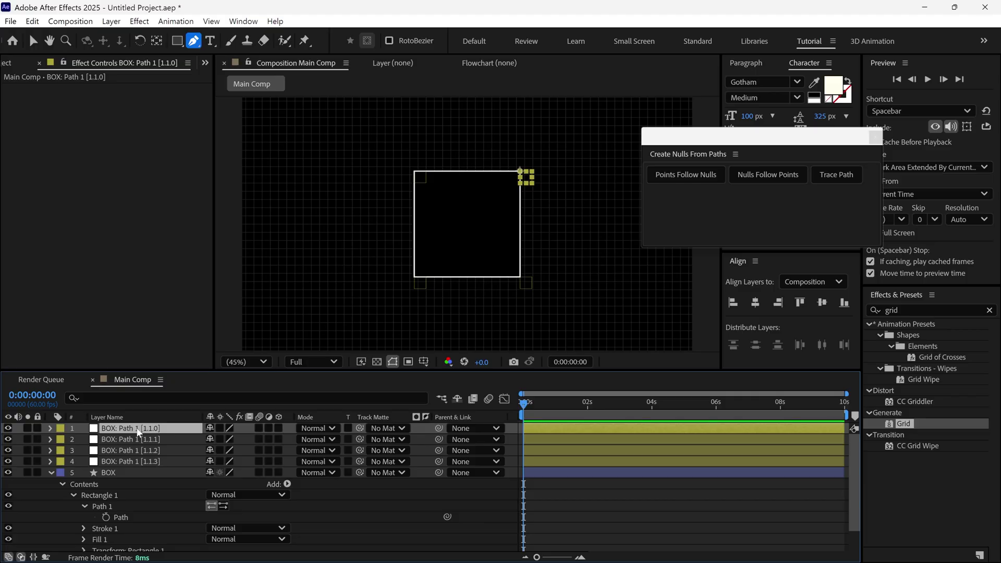
{"action": "key", "text": "Return"}
{"action": "type", "text": "TOP RIGHT"}
{"action": "key", "text": "Return"}
{"action": "key", "text": "ctrl+Down"}
{"action": "key", "text": "Return"}
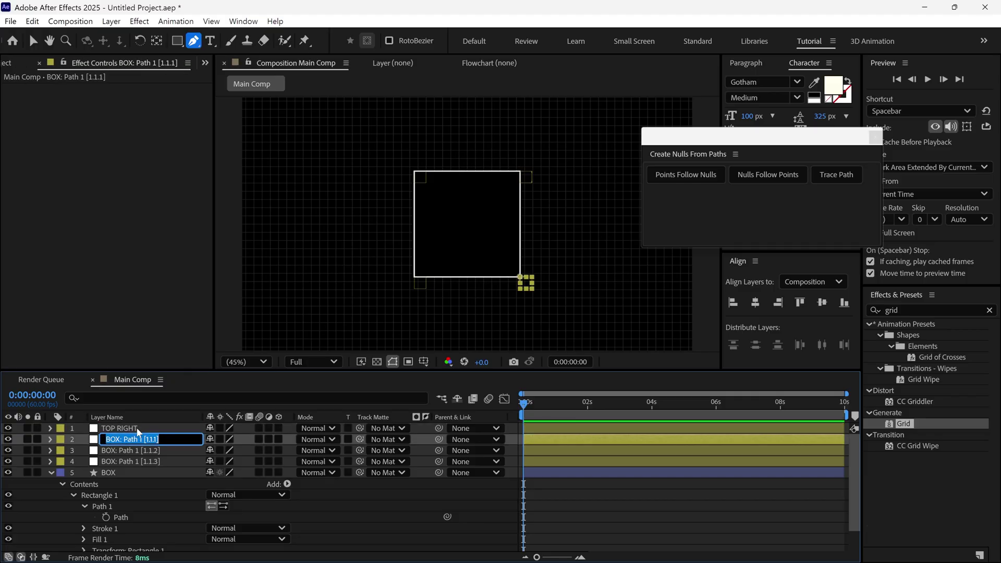
{"action": "type", "text": "BOTTOM RIGHT"}
{"action": "key", "text": "Return"}
Rename the remaining two nulls, at the box's left-hand corners, as BOTTOM LEFT and TOP LEFT
{"action": "key", "text": "ctrl+Down"}
{"action": "key", "text": "Return"}
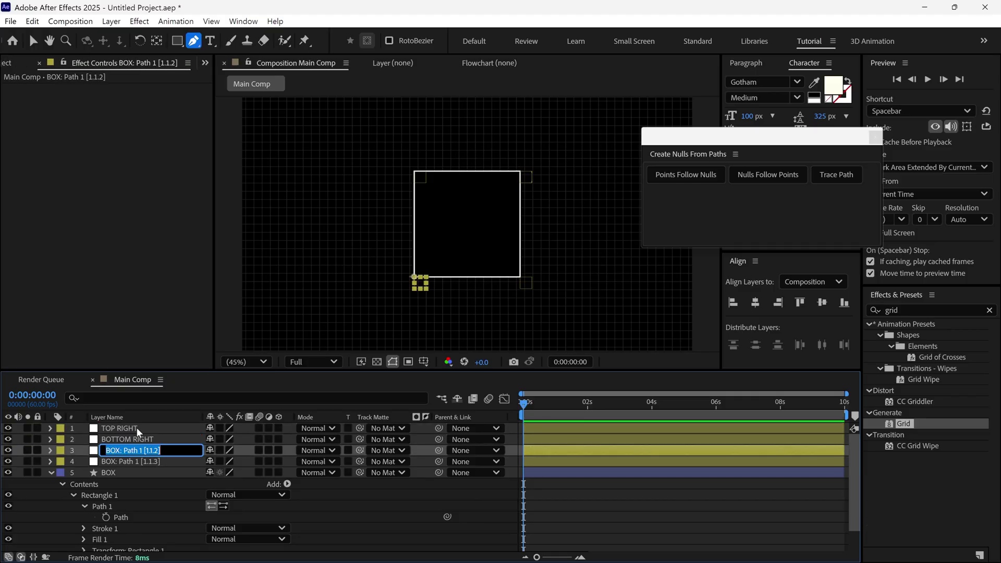
{"action": "type", "text": "BOTTOM LEFT"}
{"action": "key", "text": "Return"}
{"action": "key", "text": "ctrl+Down"}
{"action": "key", "text": "Return"}
{"action": "type", "text": "TOP LEFT"}
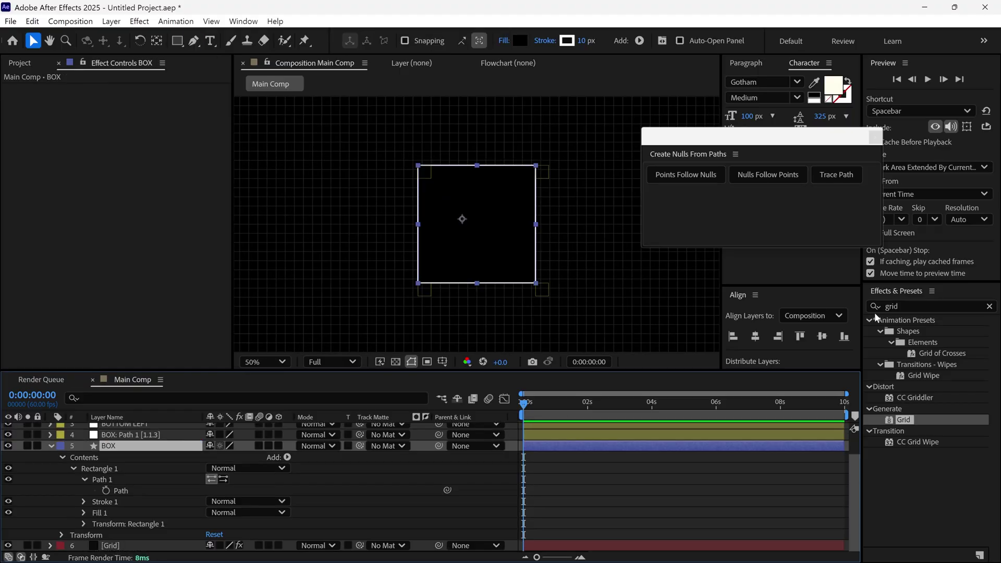
Close the Create Nulls From Paths script and start keyframing the BOX layer's Path at 0:00:02:00
{"action": "left_click", "coordinate": [875, 137]}
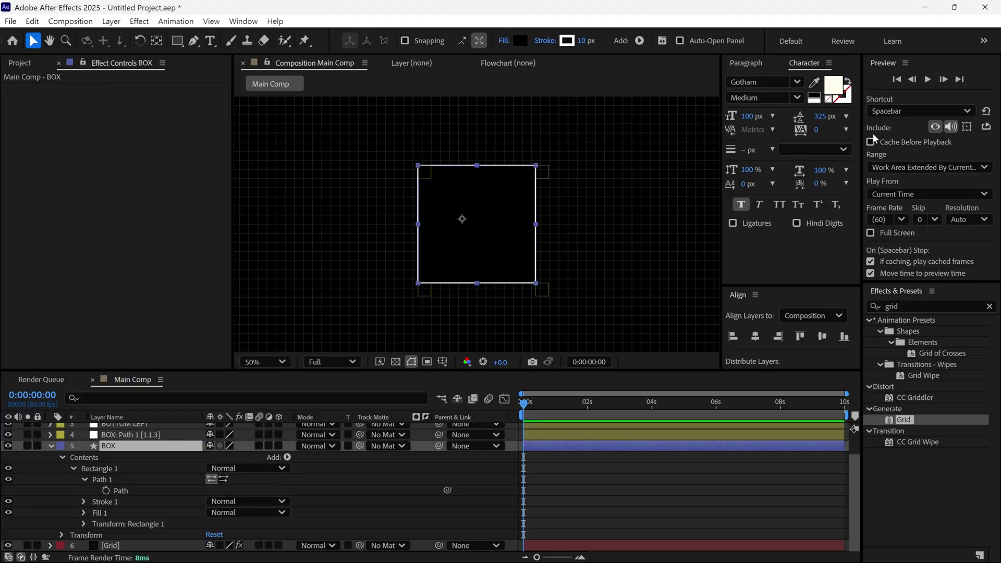
{"action": "key", "text": "grave"}
{"action": "key", "text": "slash"}
{"action": "left_click_drag", "start_coordinate": [464, 250], "coordinate": [461, 242]}
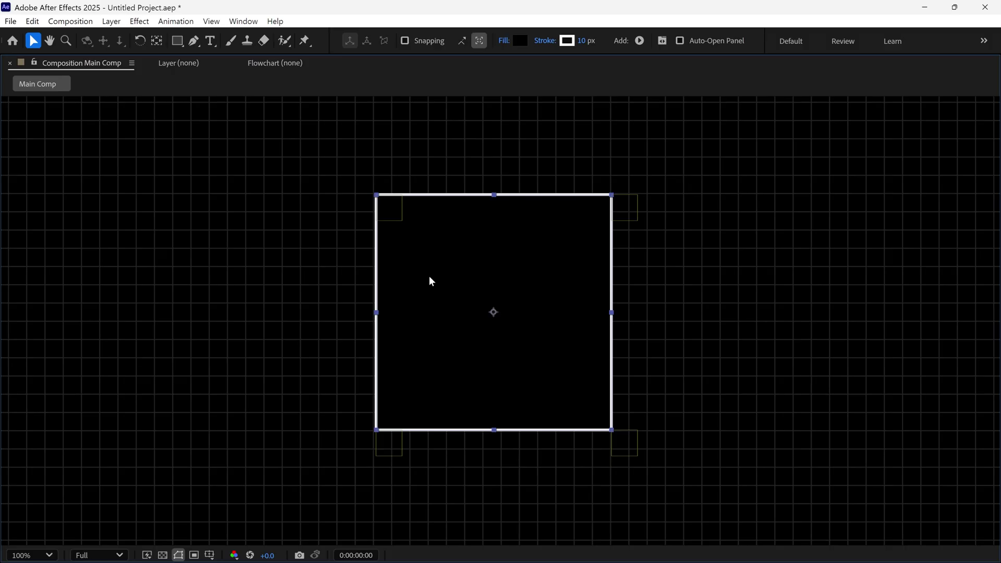
{"action": "key", "text": "grave"}
{"action": "left_click_drag", "start_coordinate": [527, 405], "coordinate": [587, 414]}
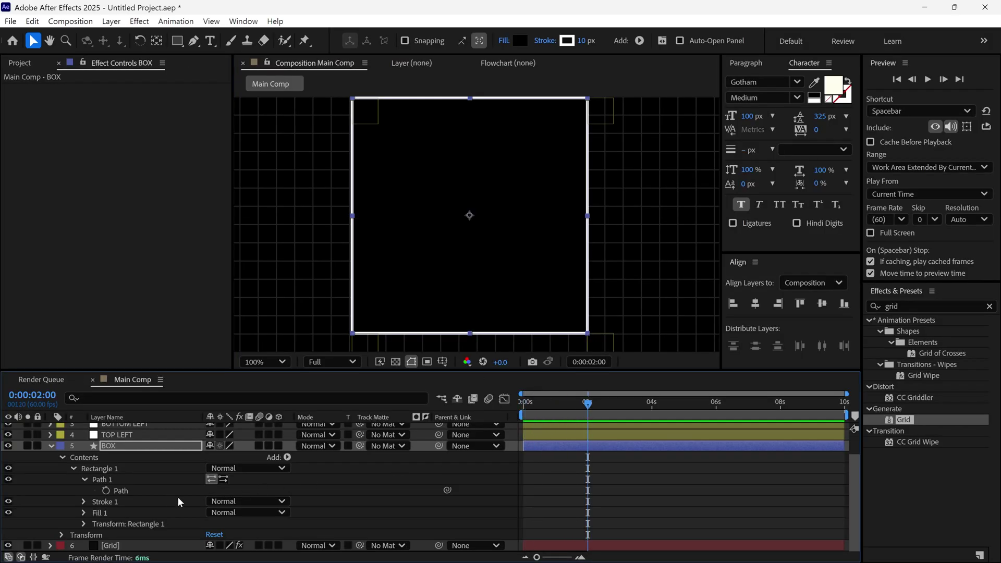
{"action": "left_click", "coordinate": [106, 490]}
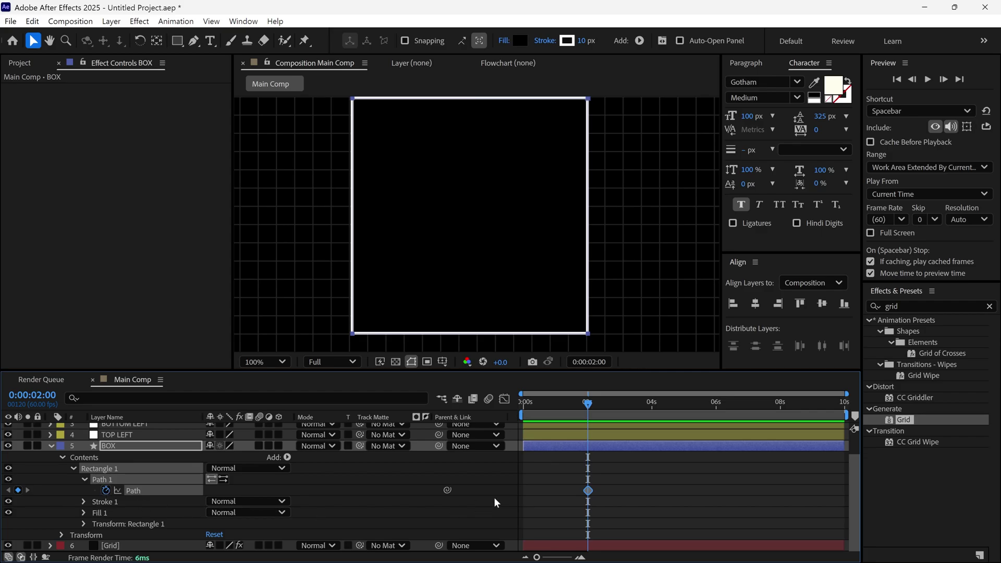
At 0:00:00:27, shrink the BOX path to a single grid cell at the box's upper-left corner
{"action": "left_click_drag", "start_coordinate": [576, 417], "coordinate": [536, 430]}
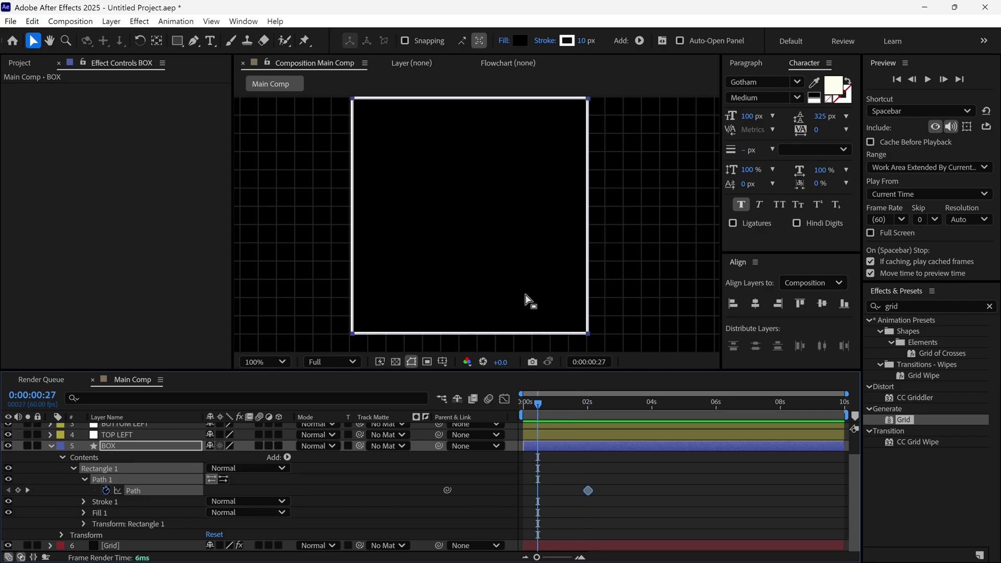
{"action": "key", "text": "grave"}
{"action": "left_click_drag", "start_coordinate": [611, 432], "coordinate": [500, 351]}
{"action": "scroll", "coordinate": [403, 222], "scroll_direction": "up", "scroll_amount": 5}
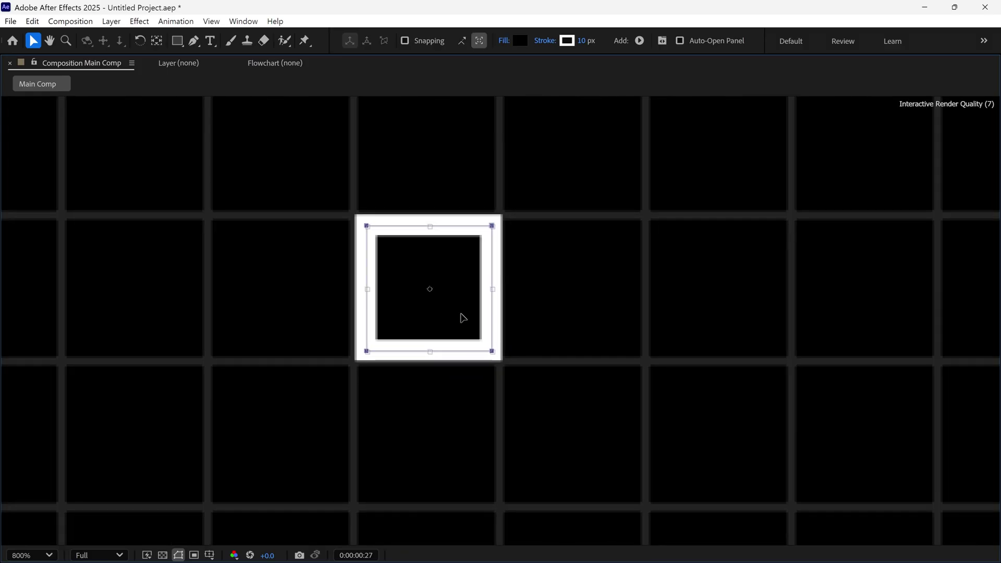
Preview the BOX path animation between its two Path keyframes
{"action": "key", "text": "grave"}
{"action": "mouse_move", "coordinate": [540, 404]}
{"action": "left_mouse_down"}
{"action": "mouse_move", "coordinate": [588, 424]}
{"action": "mouse_move", "coordinate": [537, 424]}
{"action": "left_mouse_up"}
{"action": "left_click", "coordinate": [573, 457]}
{"action": "key", "text": "space"}
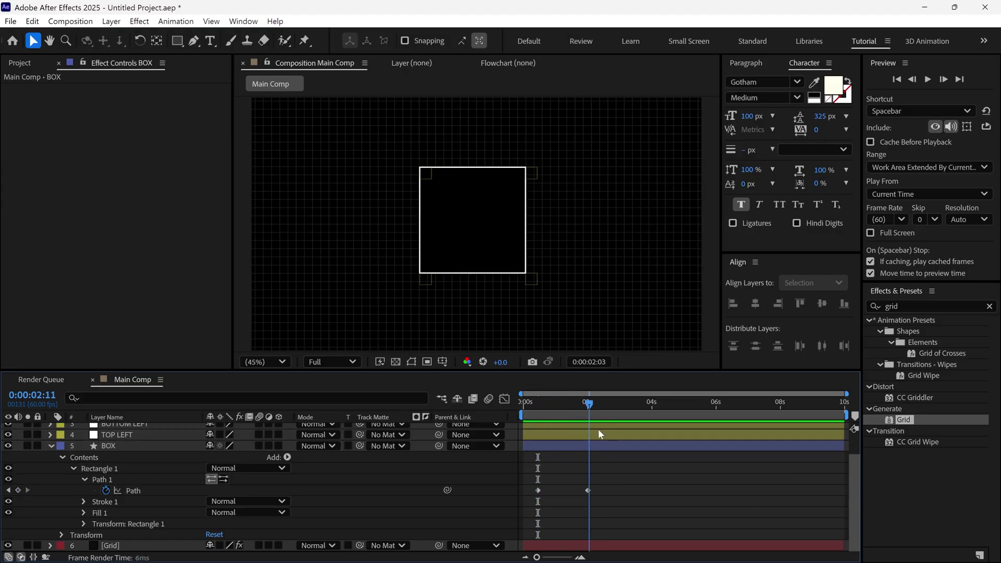
{"action": "key", "text": "space"}
{"action": "left_click_drag", "start_coordinate": [555, 437], "coordinate": [588, 442]}
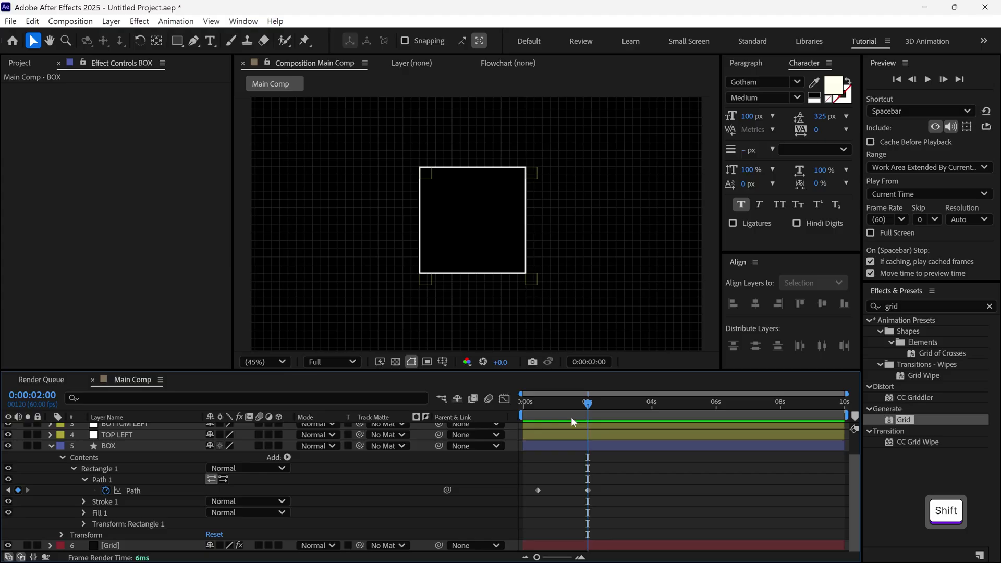
Return to the Path keyframe at 0:00:00:27 and duplicate the BOX layer four times
{"action": "left_click", "coordinate": [536, 416], "text": "shift"}
{"action": "left_click", "coordinate": [138, 449]}
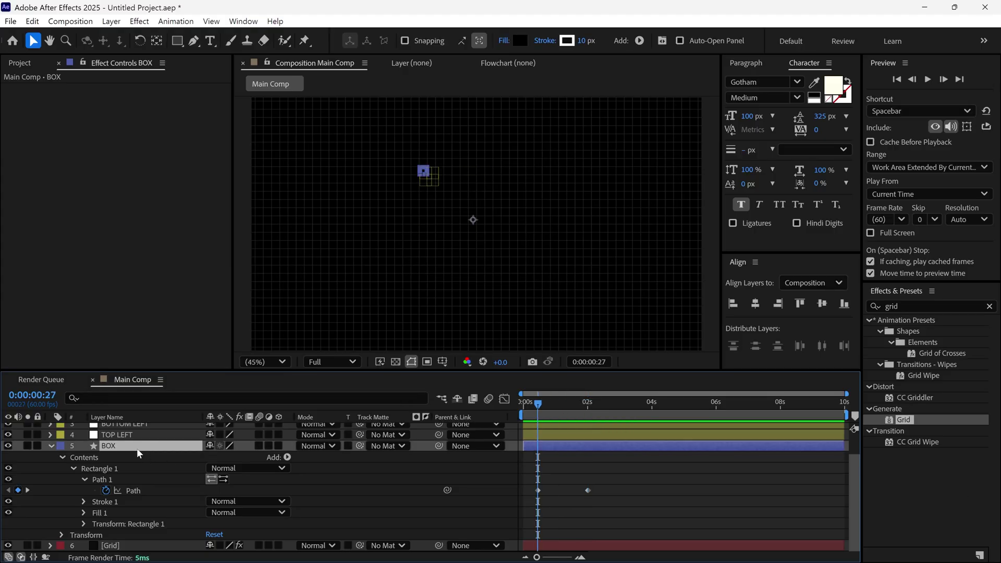
{"action": "left_click", "coordinate": [50, 446]}
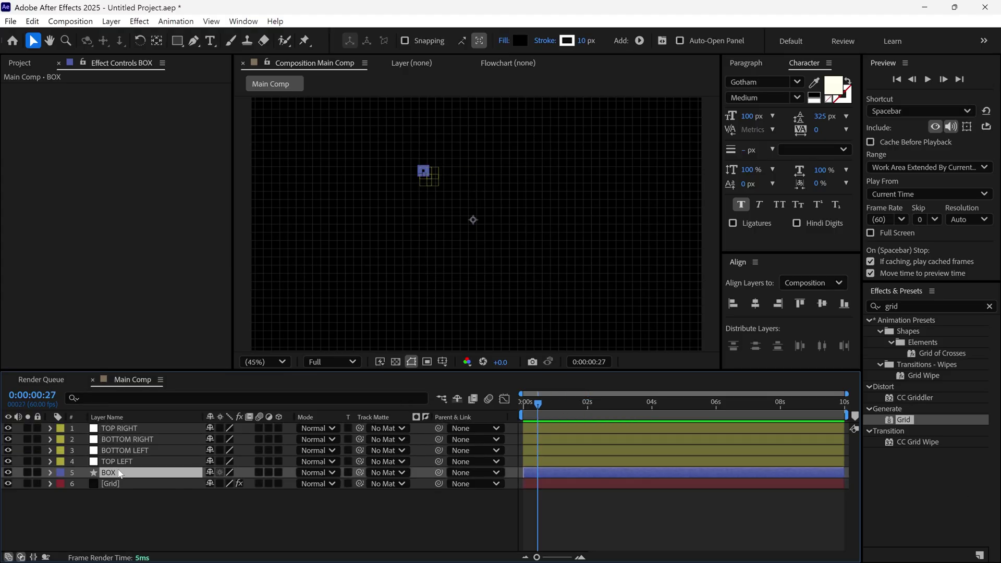
{"action": "key", "text": "ctrl+d"}
{"action": "key", "text": "ctrl+d"}
{"action": "key", "text": "ctrl+d"}
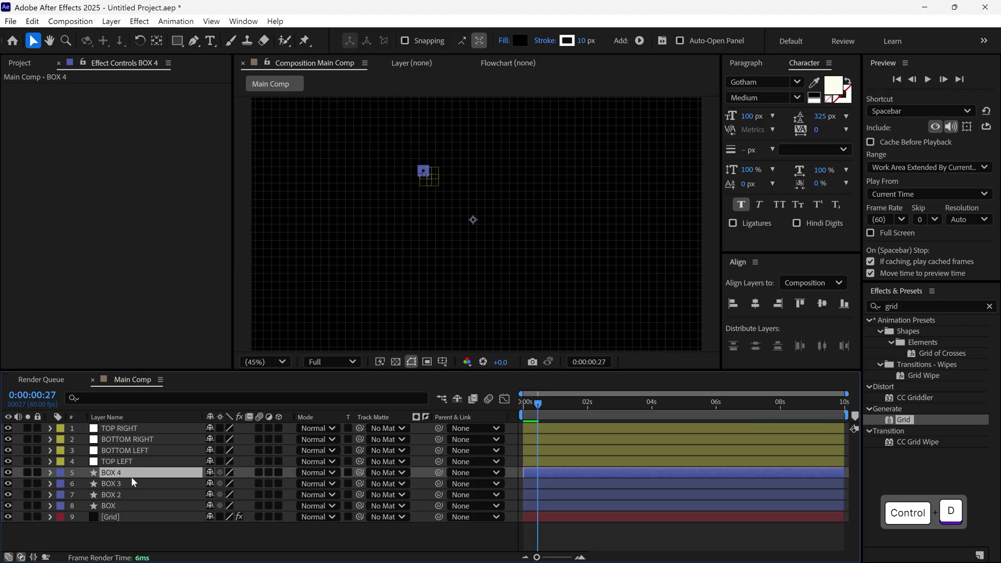
{"action": "key", "text": "ctrl+d"}
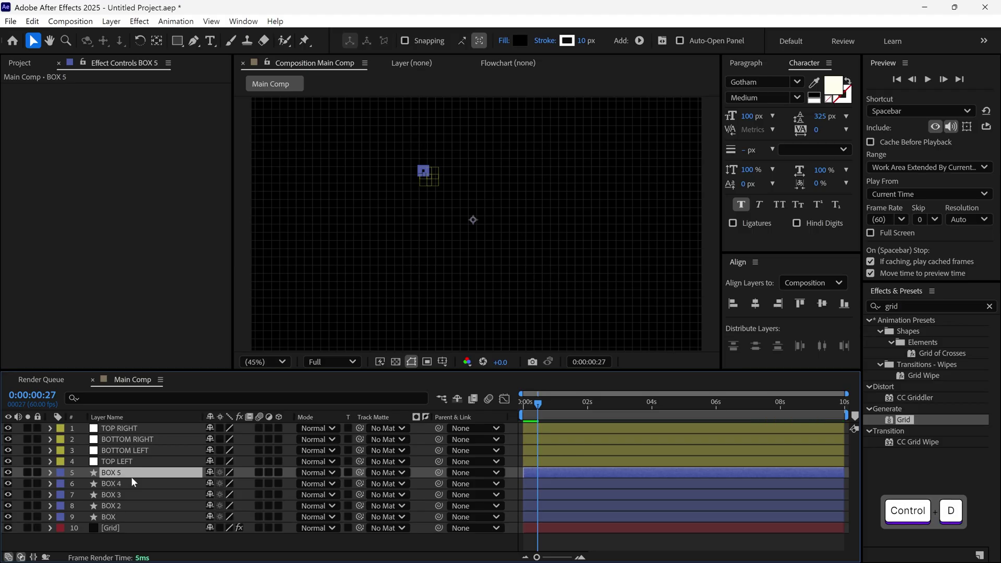
Rename the duplicate layers BOX 2 and BOX 3 as 1 and 2
{"action": "left_click", "coordinate": [126, 507]}
{"action": "type", "text": "1"}
{"action": "key", "text": "Return"}
{"action": "key", "text": "ctrl+Up"}
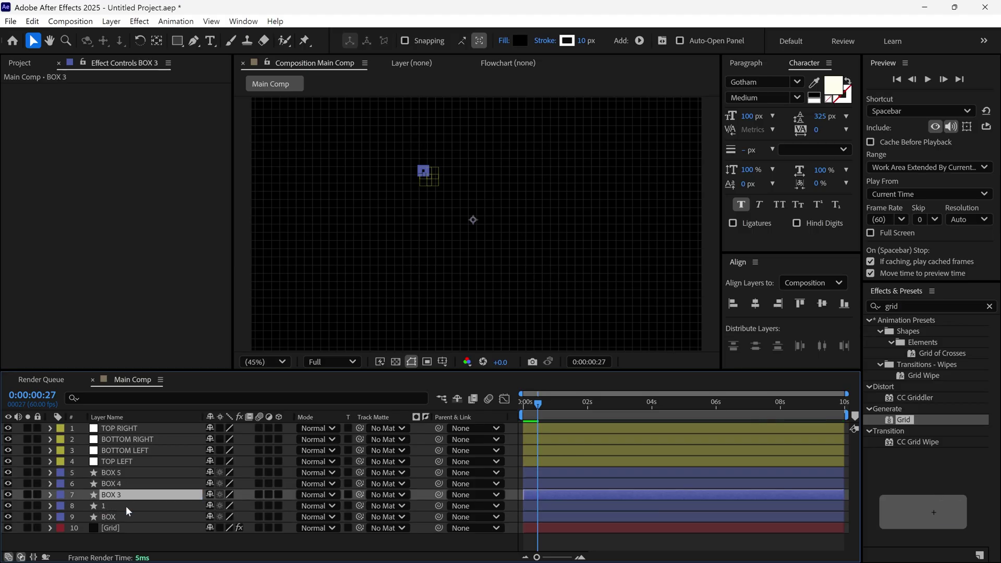
{"action": "key", "text": "Return"}
{"action": "type", "text": "2"}
{"action": "key", "text": "Return"}
Rename the duplicate layers BOX 4 and BOX 5 as 3 and 4
{"action": "key", "text": "ctrl+Up"}
{"action": "key", "text": "Return"}
{"action": "type", "text": "3"}
{"action": "key", "text": "Return"}
{"action": "key", "text": "ctrl+Up"}
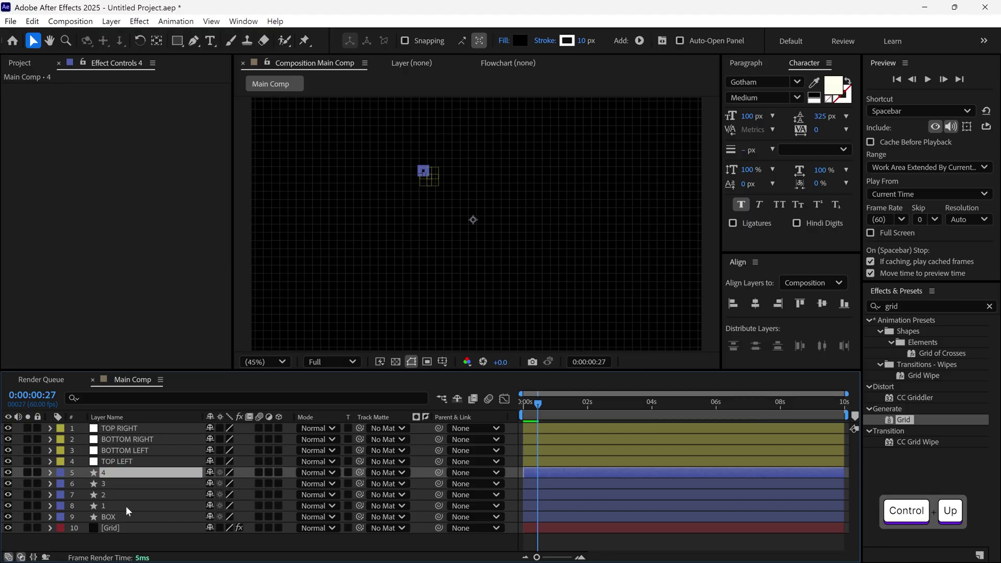
{"action": "key", "text": "Return"}
{"action": "type", "text": "4"}
{"action": "key", "text": "Return"}
Remove the Path keyframes from layers 1 to 4 and center their anchor points on the small square
{"action": "left_click", "coordinate": [127, 506], "text": "shift"}
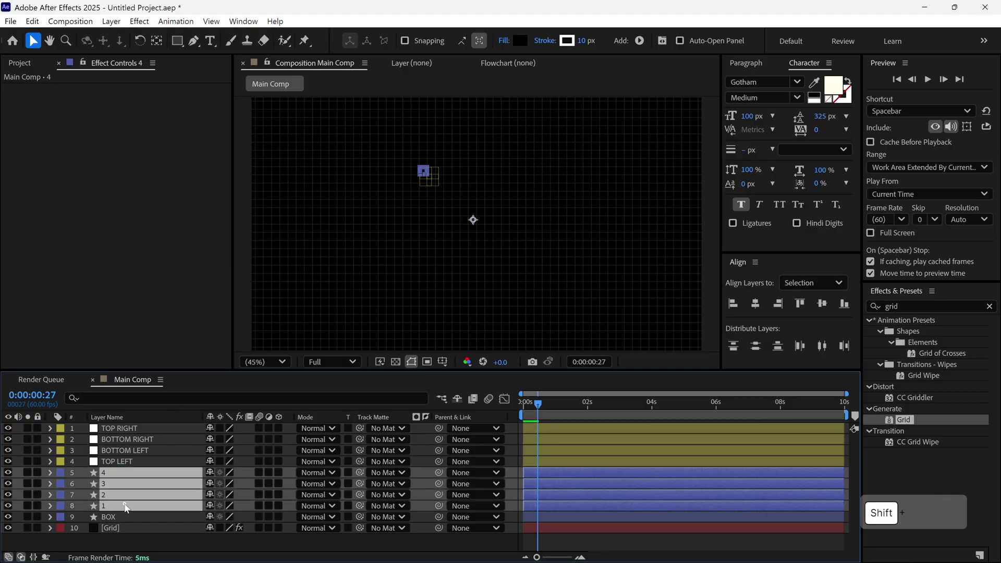
{"action": "key", "text": "u"}
{"action": "scroll", "coordinate": [129, 494], "scroll_direction": "down", "scroll_amount": 2}
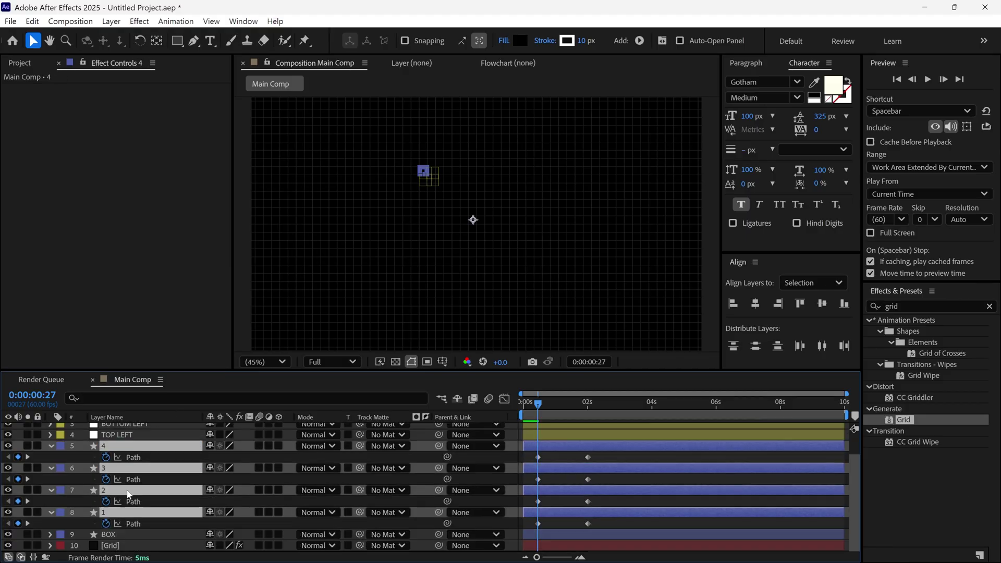
{"action": "left_click", "coordinate": [106, 458]}
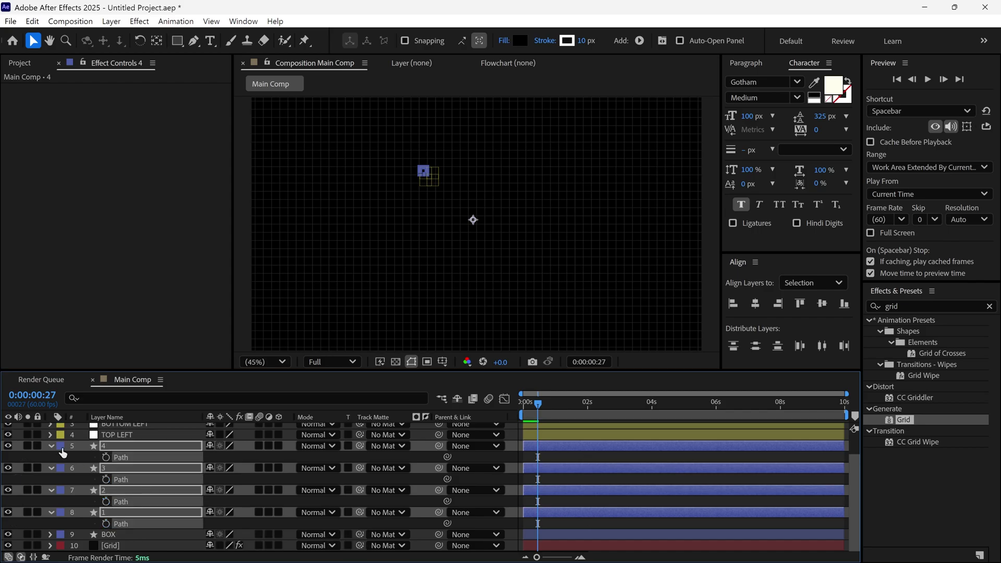
{"action": "key", "text": "u"}
{"action": "key", "text": "y"}
{"action": "left_click", "coordinate": [132, 533]}
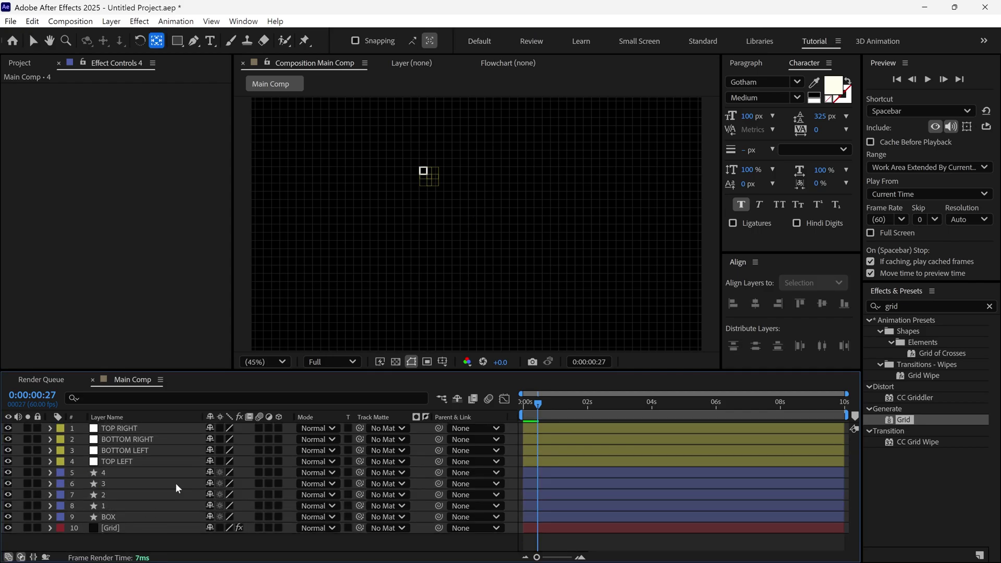
Parent layer 1 to TOP RIGHT, 2 to BOTTOM RIGHT, 3 to BOTTOM LEFT and 4 to TOP LEFT
{"action": "left_click", "coordinate": [113, 506]}
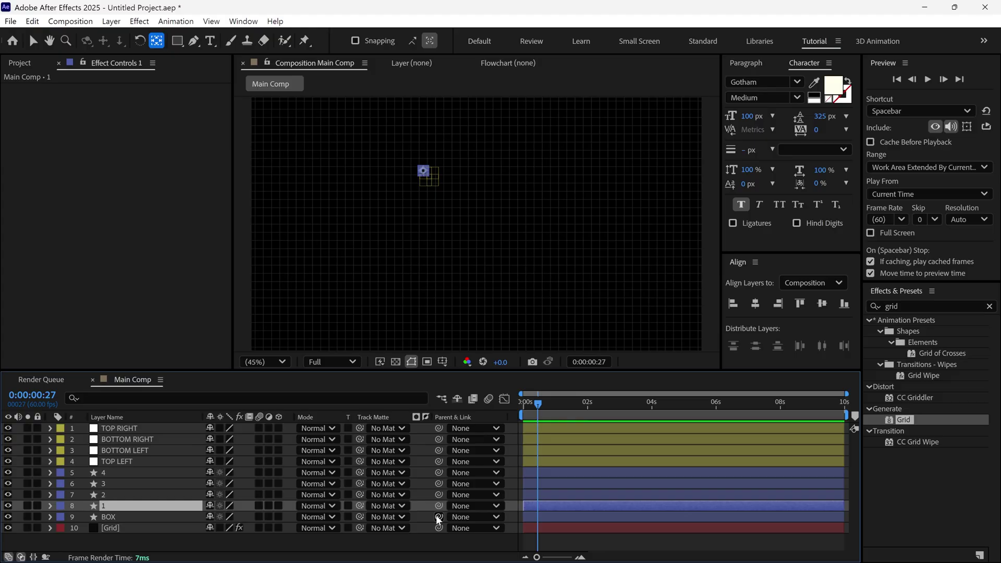
{"action": "left_click_drag", "start_coordinate": [438, 505], "coordinate": [131, 437]}
{"action": "left_click", "coordinate": [120, 494]}
{"action": "left_click_drag", "start_coordinate": [442, 498], "coordinate": [130, 439]}
{"action": "left_click", "coordinate": [120, 483]}
{"action": "left_click_drag", "start_coordinate": [439, 486], "coordinate": [131, 450]}
{"action": "left_click", "coordinate": [133, 473]}
{"action": "left_click_drag", "start_coordinate": [177, 464], "coordinate": [156, 461]}
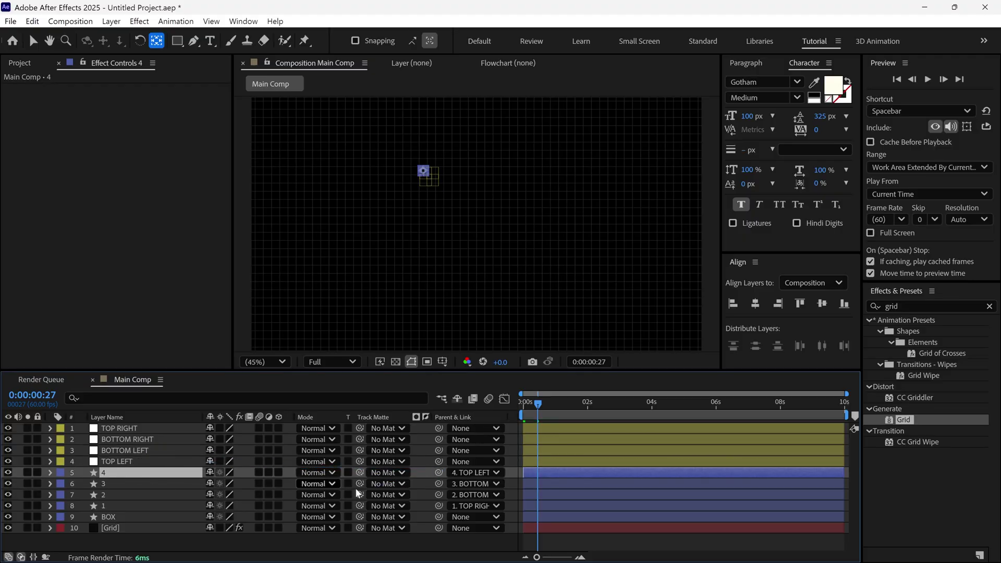
Play the animation from 0:00:00:00 to check how the corner squares move with the box
{"action": "left_click_drag", "start_coordinate": [537, 404], "coordinate": [521, 432]}
{"action": "key", "text": "space"}
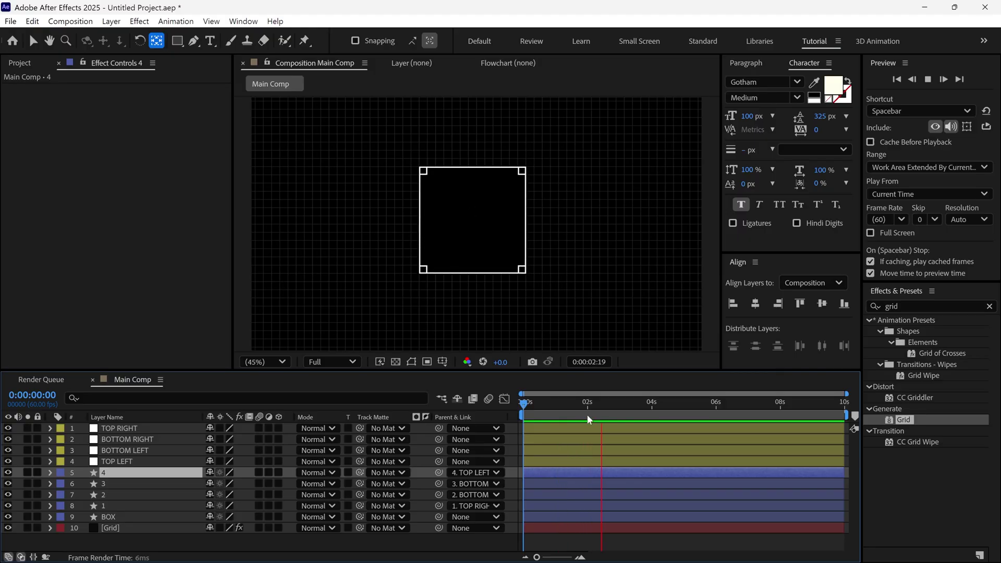
{"action": "left_click_drag", "start_coordinate": [599, 412], "coordinate": [559, 411]}
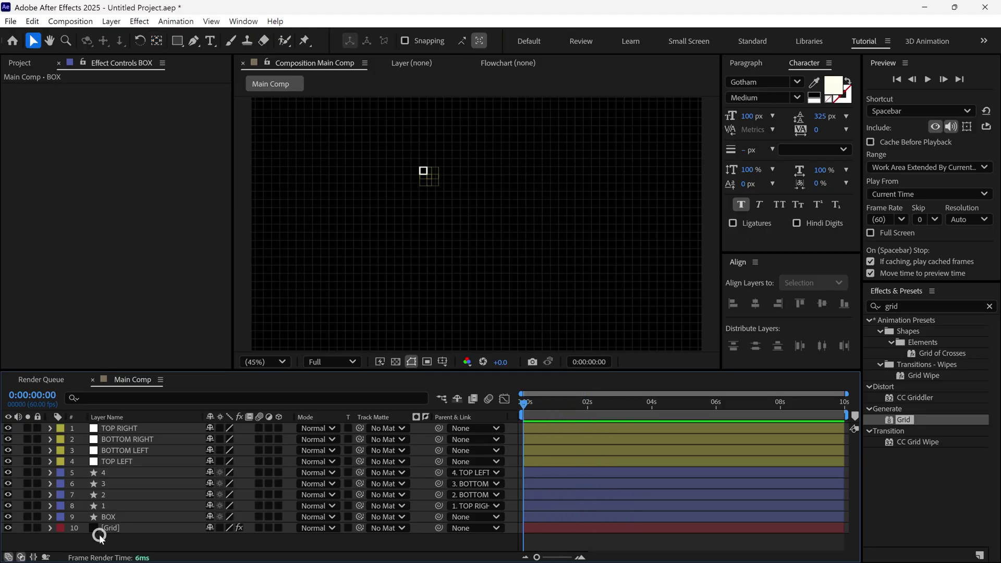
Create a 750 x 750 px composition named Line Logo with the aspect ratio lock turned off
{"action": "left_click", "coordinate": [23, 64]}
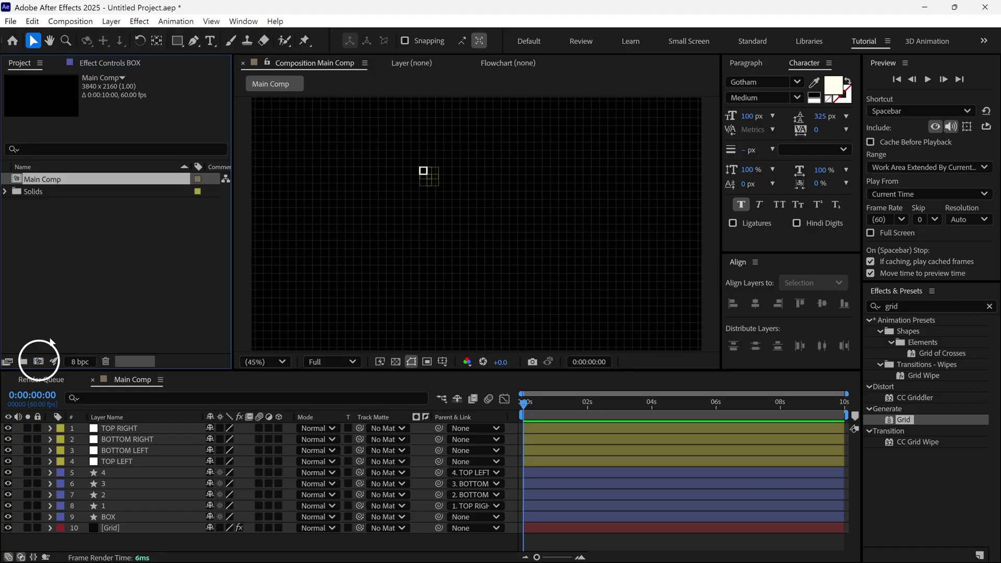
{"action": "left_click", "coordinate": [38, 361]}
{"action": "type", "text": "Line Lo"}
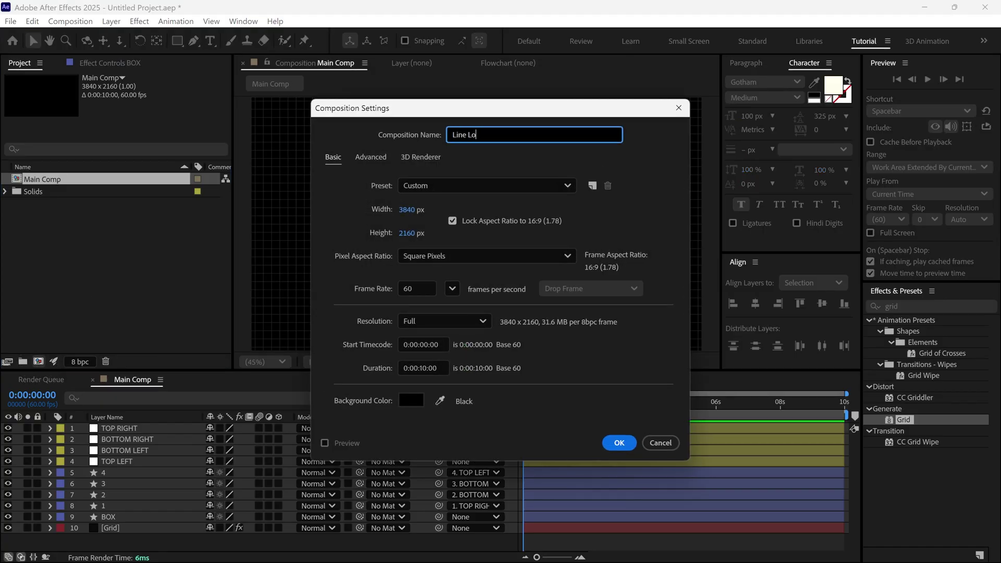
{"action": "type", "text": "go"}
{"action": "left_click", "coordinate": [452, 220]}
{"action": "left_click", "coordinate": [412, 209]}
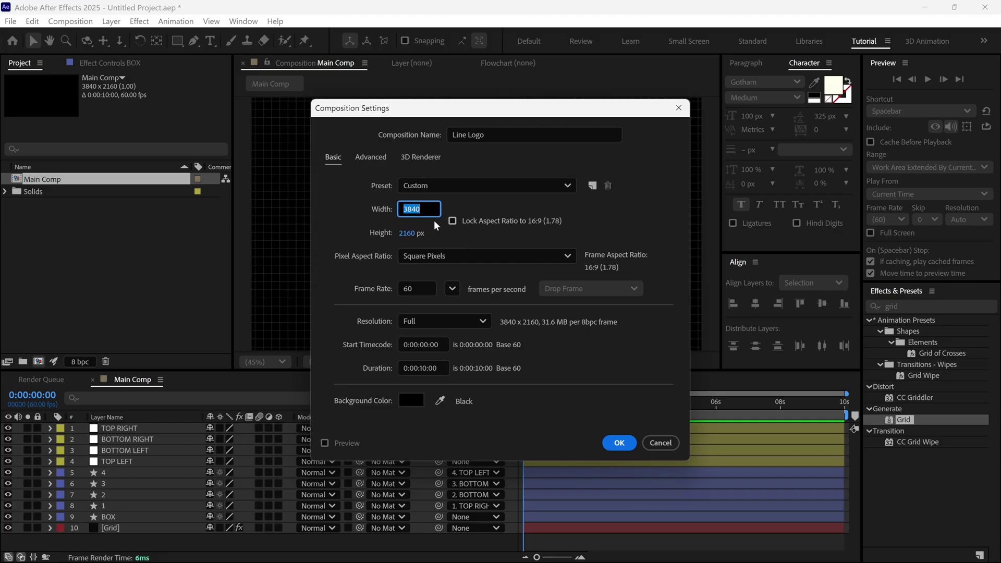
{"action": "type", "text": "750"}
{"action": "left_click", "coordinate": [410, 232]}
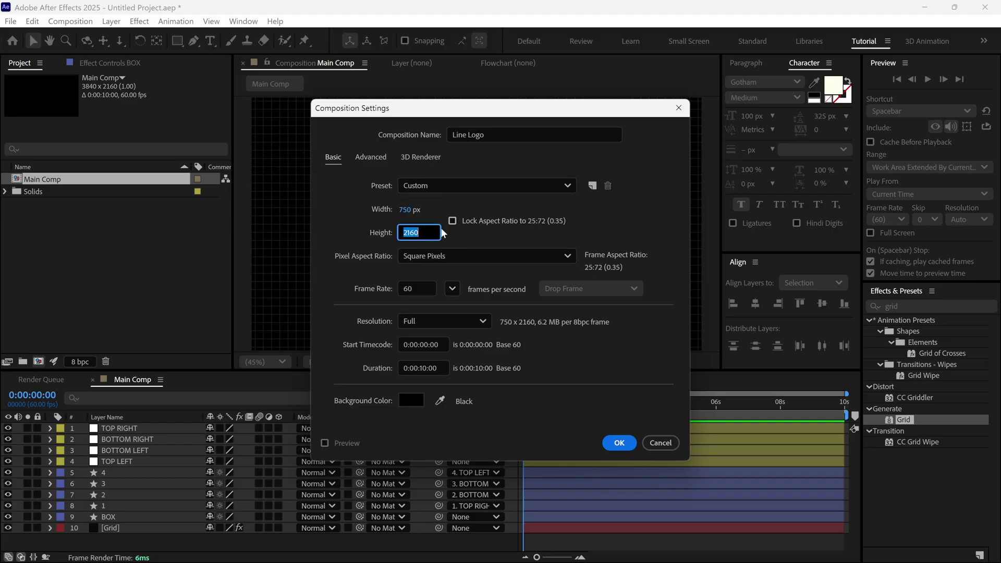
{"action": "type", "text": "750"}
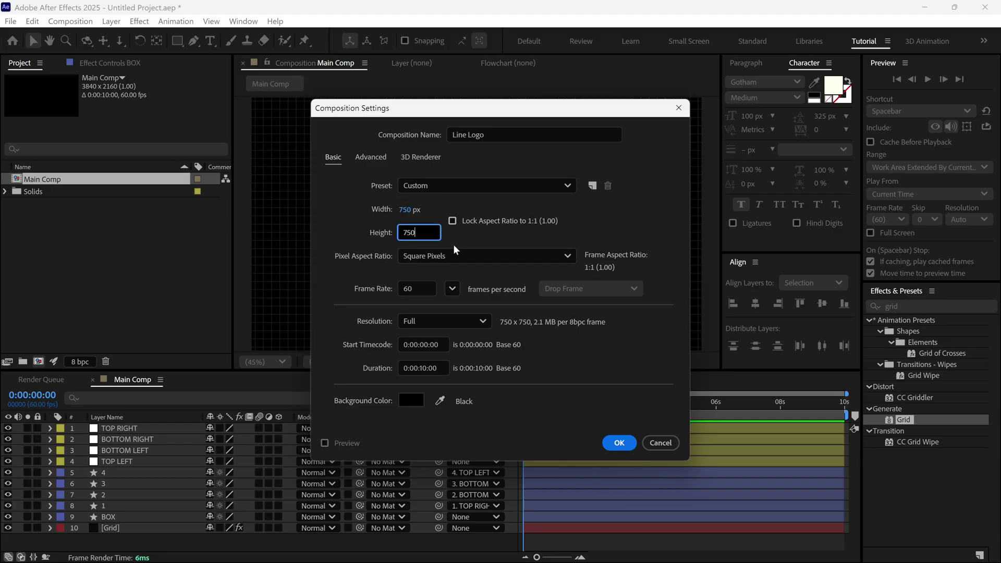
{"action": "left_click", "coordinate": [463, 246]}
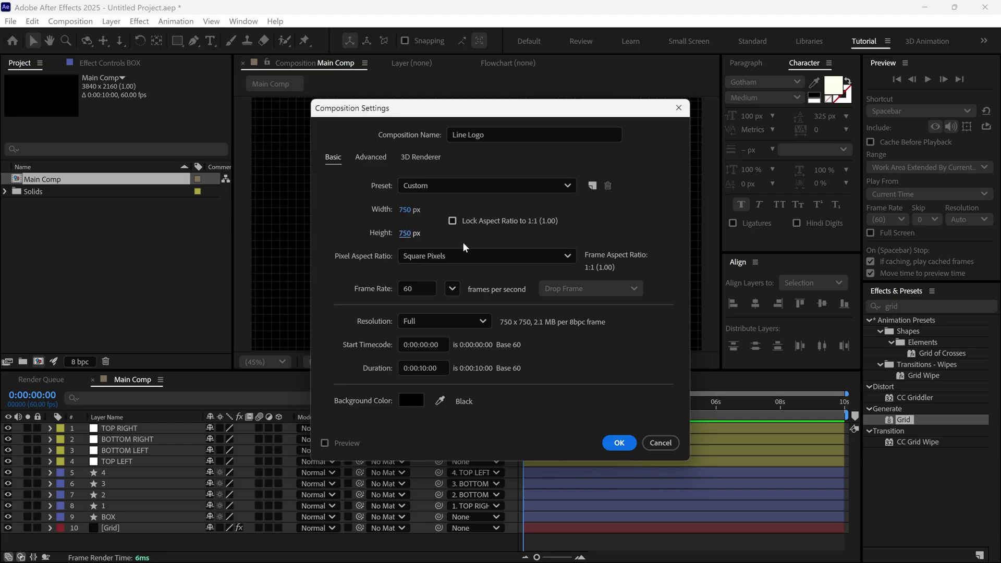
{"action": "left_click", "coordinate": [620, 442]}
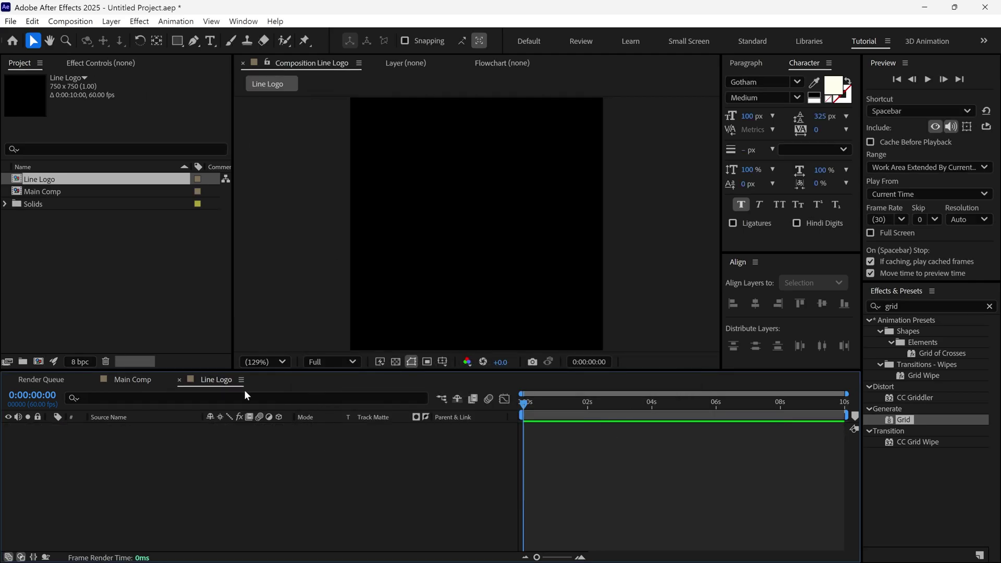
Import ai-generated-8495225_1280.png from the Transparent Logo folder and add it to the Line Logo composition as a layer
{"action": "double_click", "coordinate": [42, 230]}
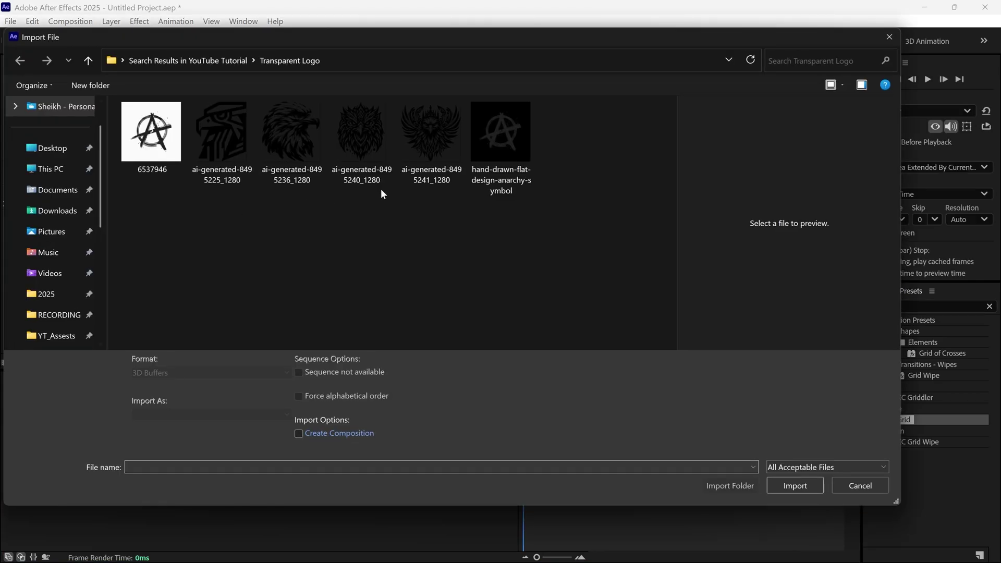
{"action": "left_click", "coordinate": [214, 155]}
{"action": "left_click", "coordinate": [795, 475]}
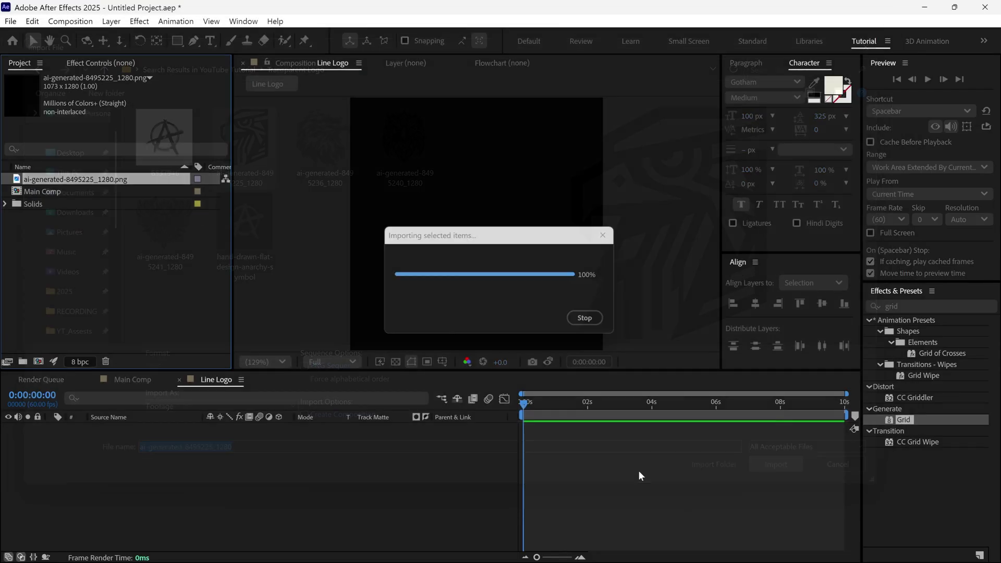
{"action": "left_click_drag", "start_coordinate": [57, 179], "coordinate": [93, 436]}
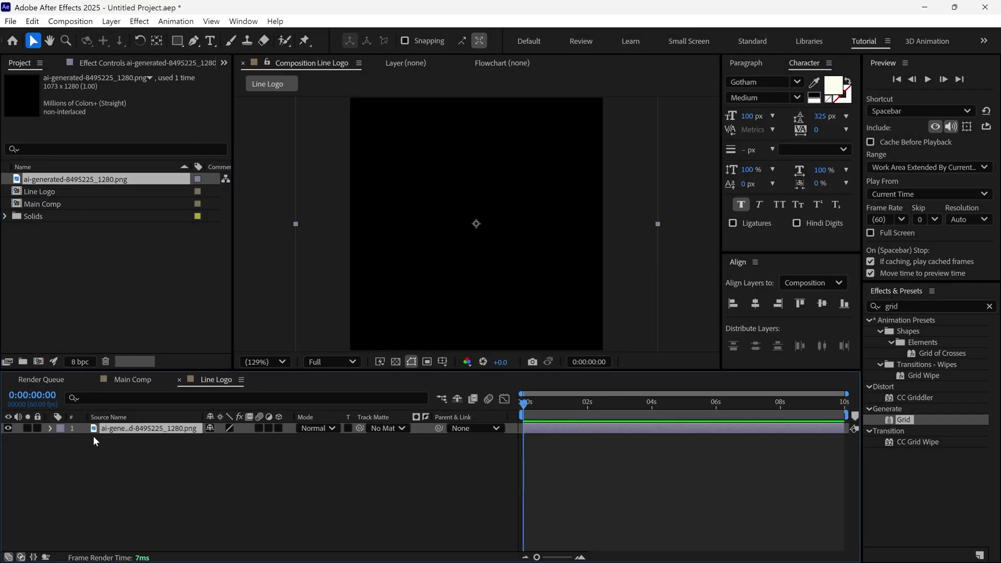
Scale the logo image layer to 48% so it fits inside the composition
{"action": "left_click", "coordinate": [395, 362]}
{"action": "key", "text": "s"}
{"action": "left_click_drag", "start_coordinate": [230, 439], "coordinate": [202, 442]}
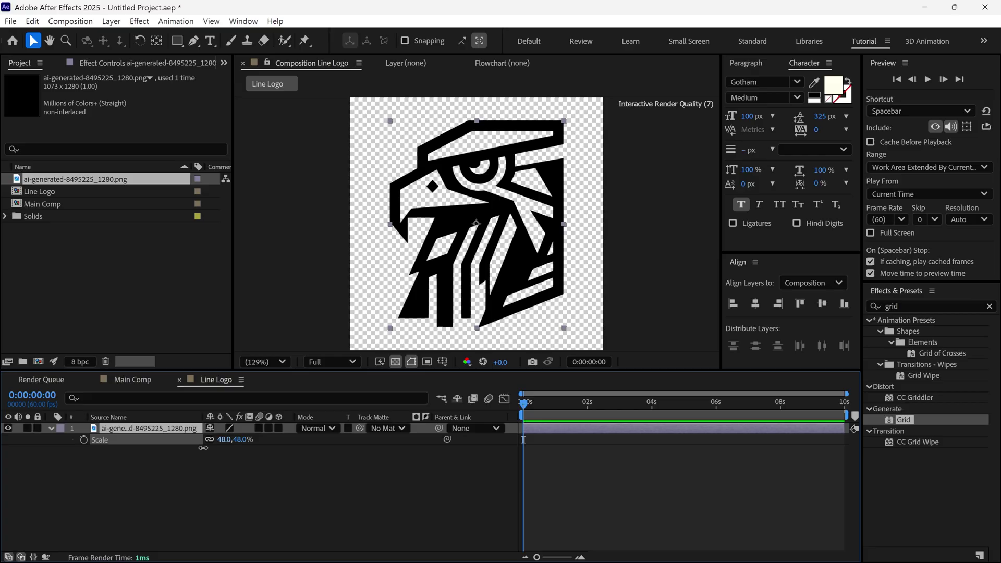
{"action": "left_click", "coordinate": [52, 429]}
Apply a Fill effect to the logo image layer and set its color to white
{"action": "double_click", "coordinate": [892, 306]}
{"action": "type", "text": "fill"}
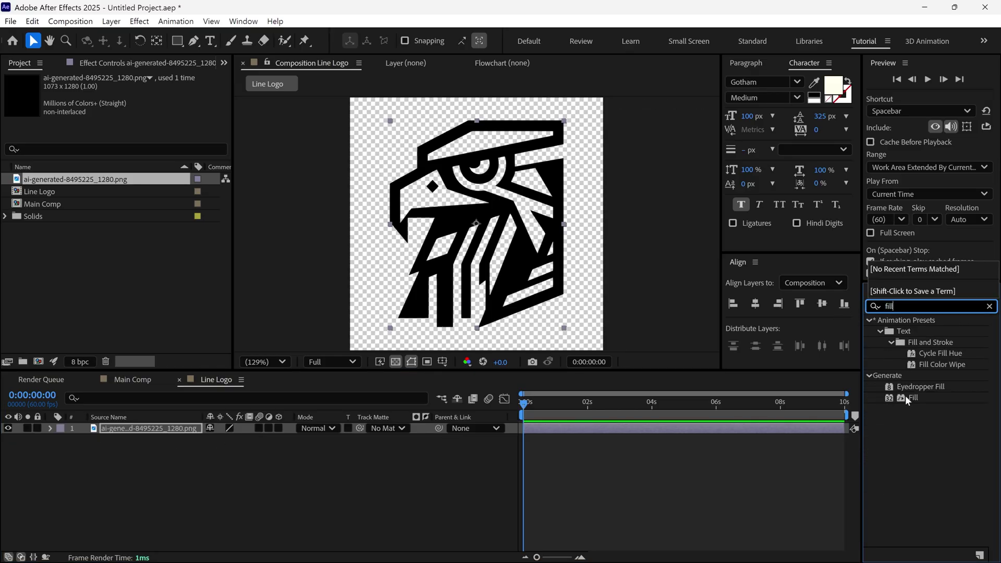
{"action": "left_click_drag", "start_coordinate": [907, 399], "coordinate": [202, 435]}
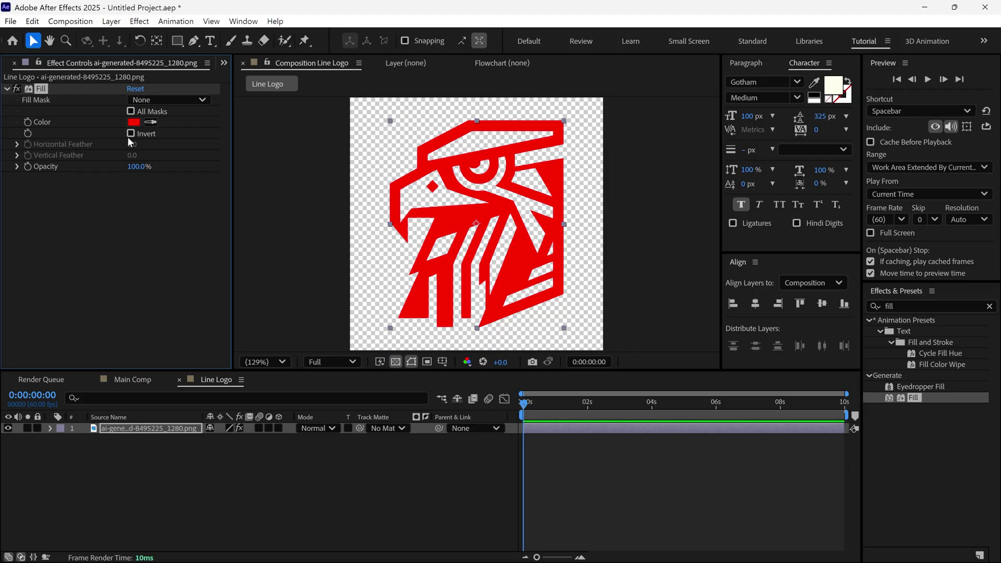
{"action": "left_click", "coordinate": [134, 122]}
{"action": "left_click", "coordinate": [353, 203]}
{"action": "left_click", "coordinate": [622, 212]}
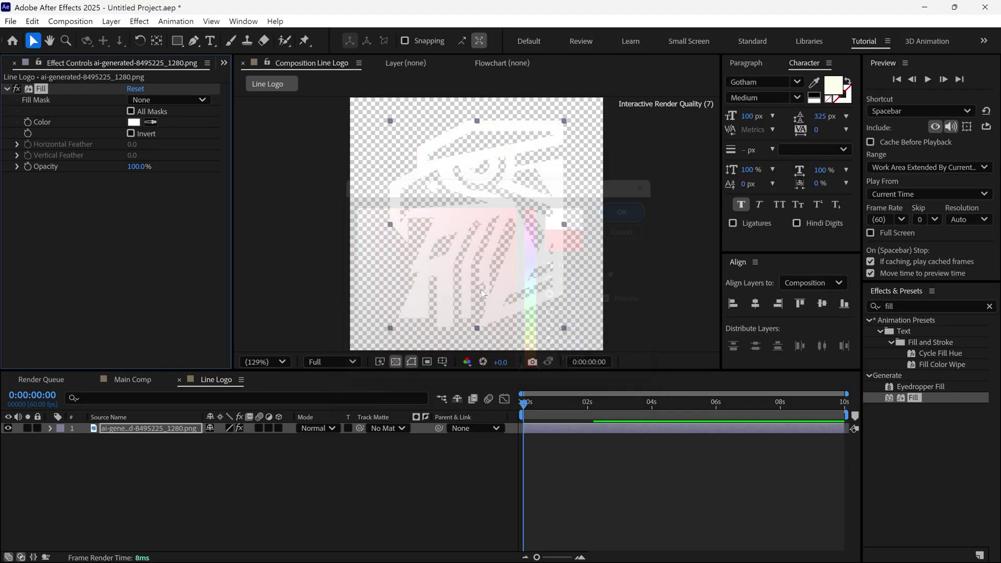
{"action": "left_click", "coordinate": [395, 361]}
Pre-compose the logo image as Logo Holder, moving all attributes into the new composition
{"action": "left_click", "coordinate": [167, 434]}
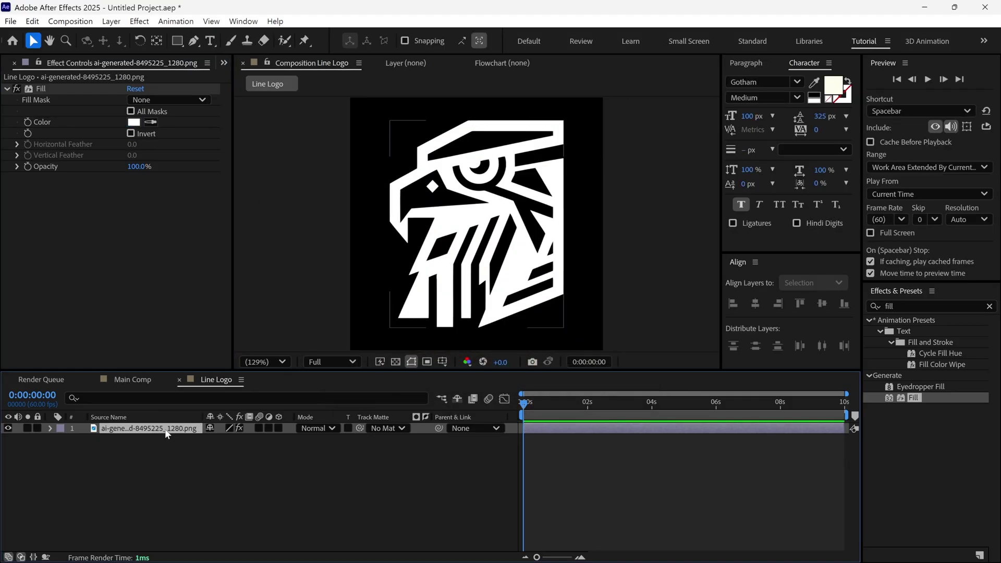
{"action": "right_click", "coordinate": [167, 432]}
{"action": "left_click", "coordinate": [212, 345]}
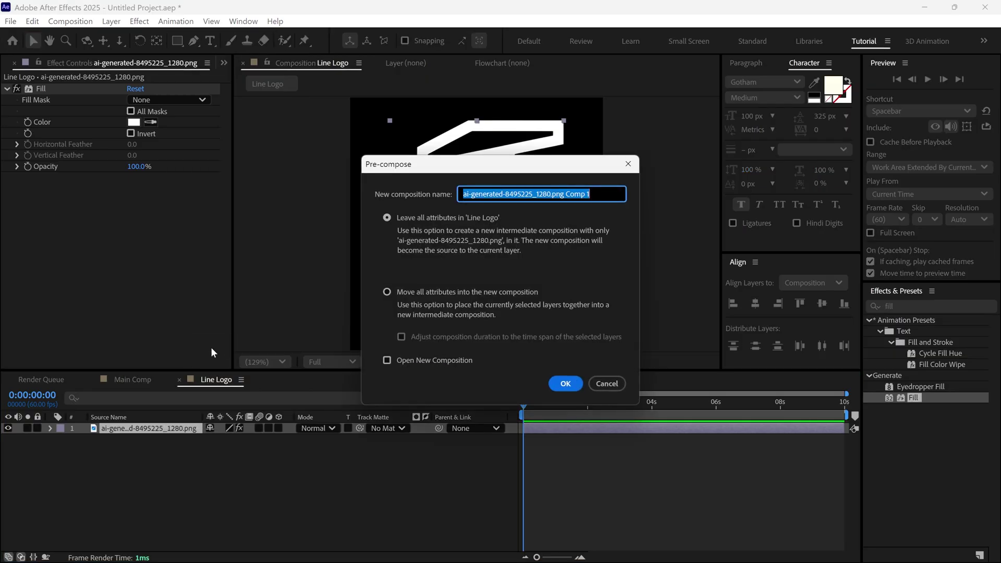
{"action": "type", "text": "Logo Holder"}
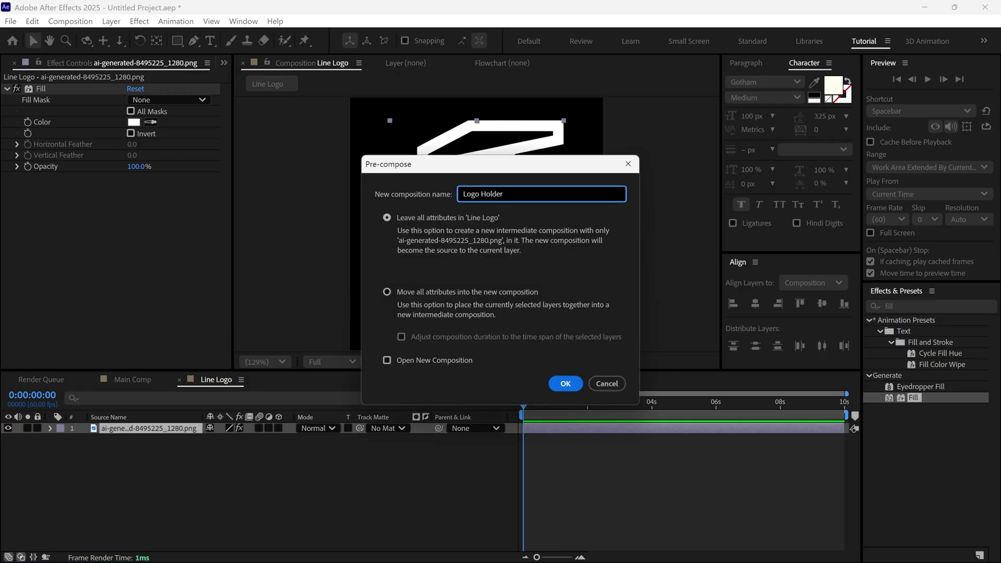
{"action": "left_click", "coordinate": [386, 292]}
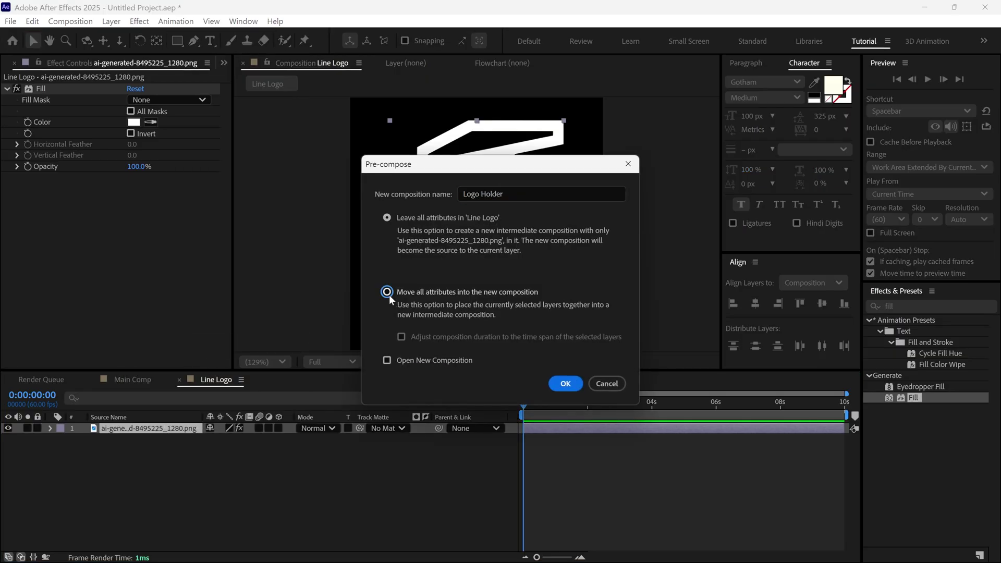
{"action": "left_click", "coordinate": [564, 385]}
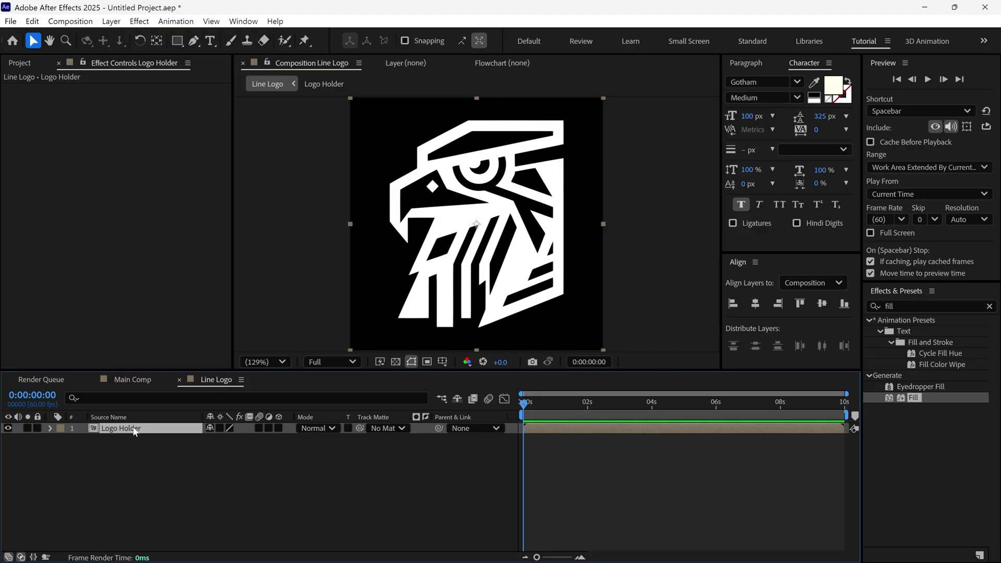
Duplicate the Logo Holder layer and use the upper copy as an inverted track matte for the lower one
{"action": "key", "text": "ctrl+d"}
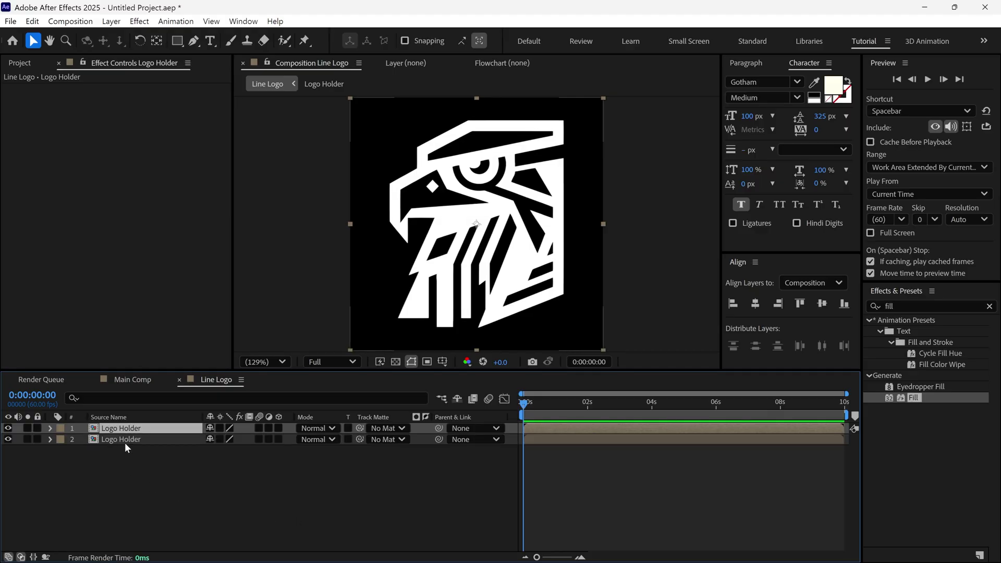
{"action": "left_click_drag", "start_coordinate": [360, 439], "coordinate": [168, 434]}
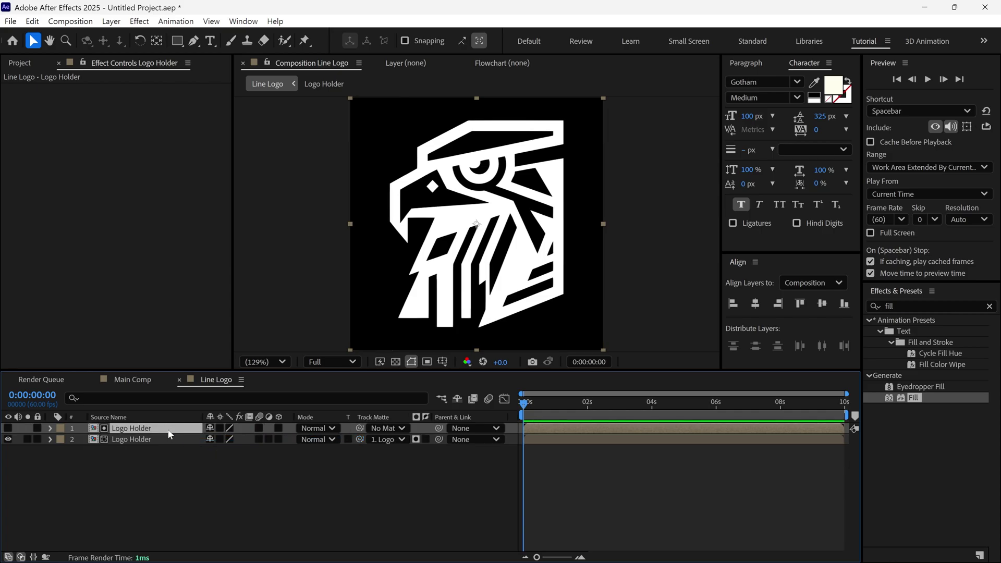
{"action": "left_click", "coordinate": [425, 439]}
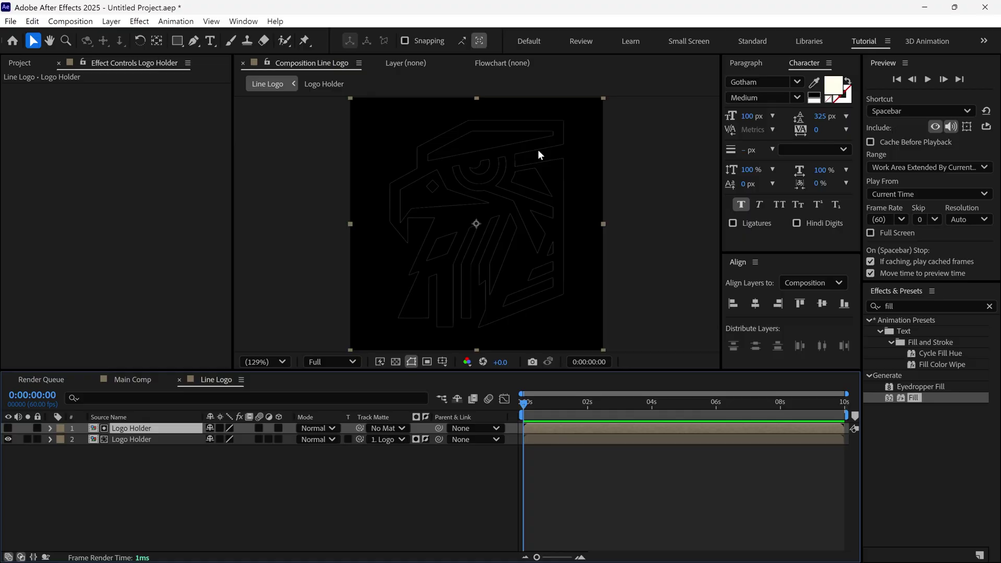
{"action": "key", "text": "grave"}
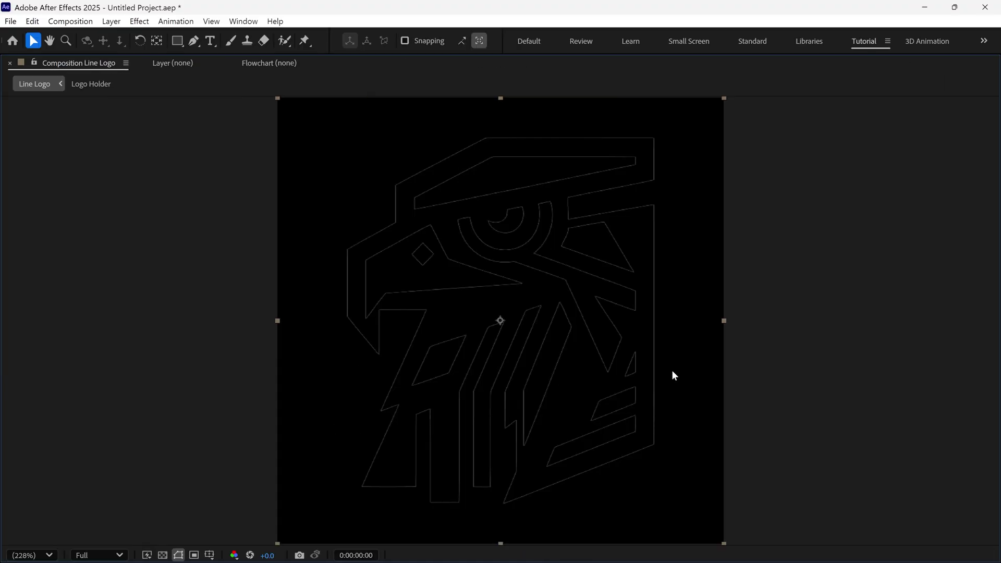
{"action": "key", "text": "grave"}
{"action": "left_click", "coordinate": [395, 362]}
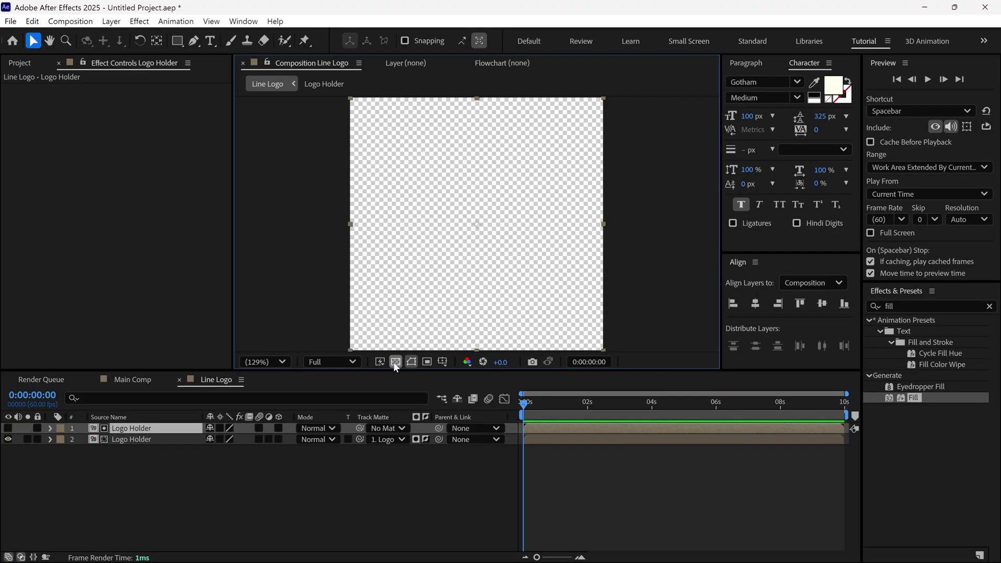
{"action": "left_click", "coordinate": [394, 361]}
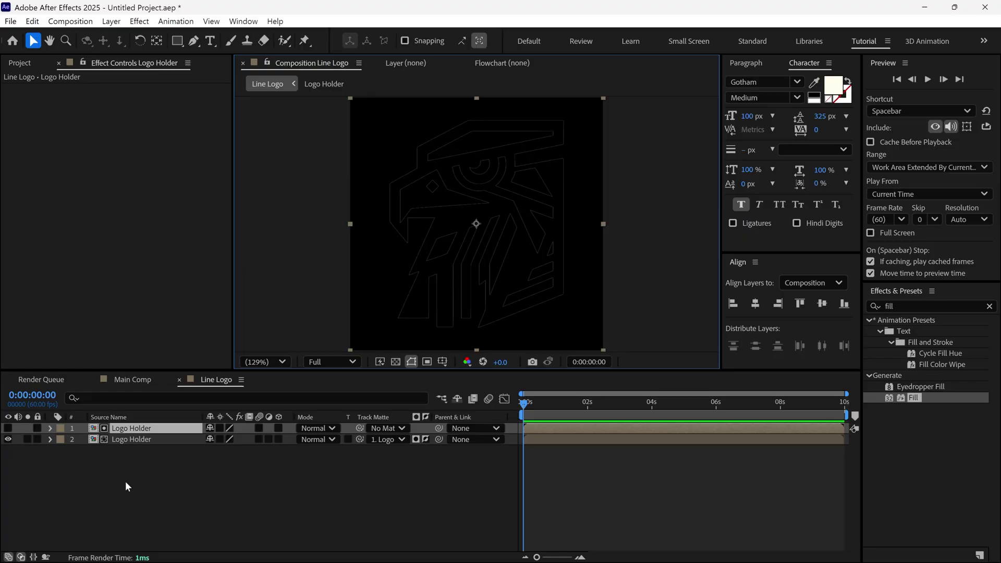
Apply the Vegas effect to the lower Logo Holder layer
{"action": "left_click", "coordinate": [154, 440]}
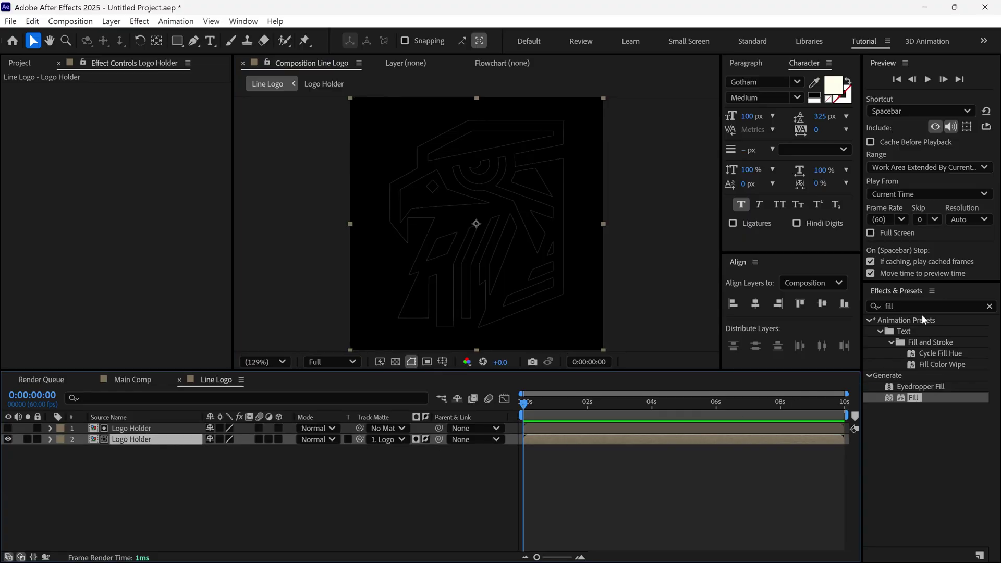
{"action": "left_click", "coordinate": [876, 308]}
{"action": "type", "text": "vegas"}
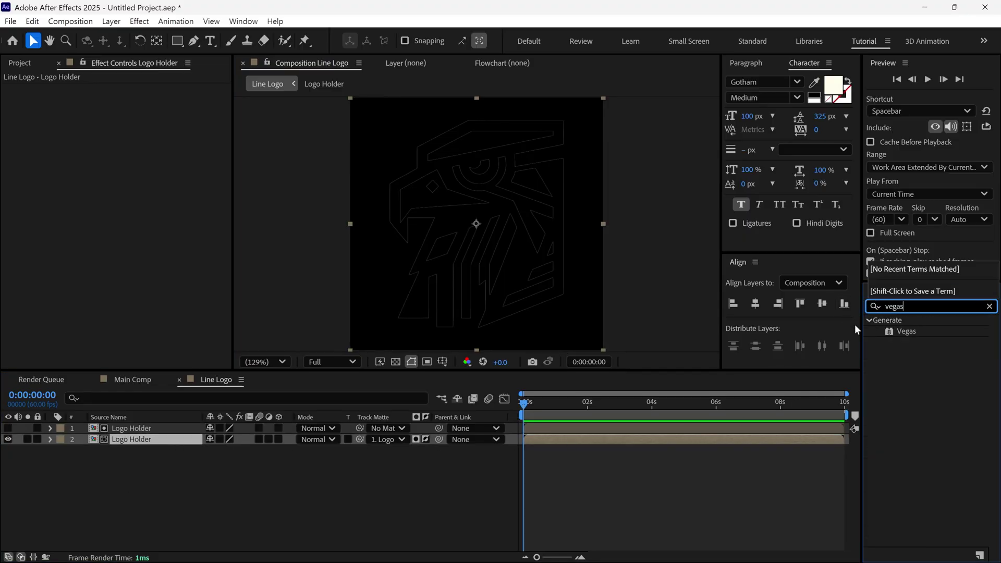
{"action": "left_click", "coordinate": [907, 332]}
{"action": "left_click_drag", "start_coordinate": [906, 332], "coordinate": [161, 436]}
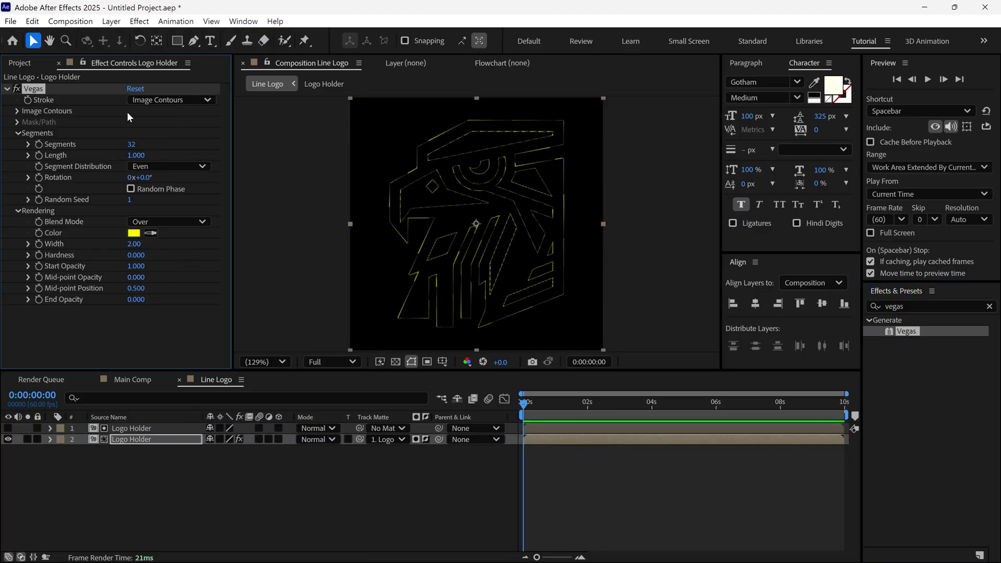
Set the Vegas image contours to use 1. Logo Holder as the input layer and Alpha as the channel
{"action": "left_click", "coordinate": [17, 111]}
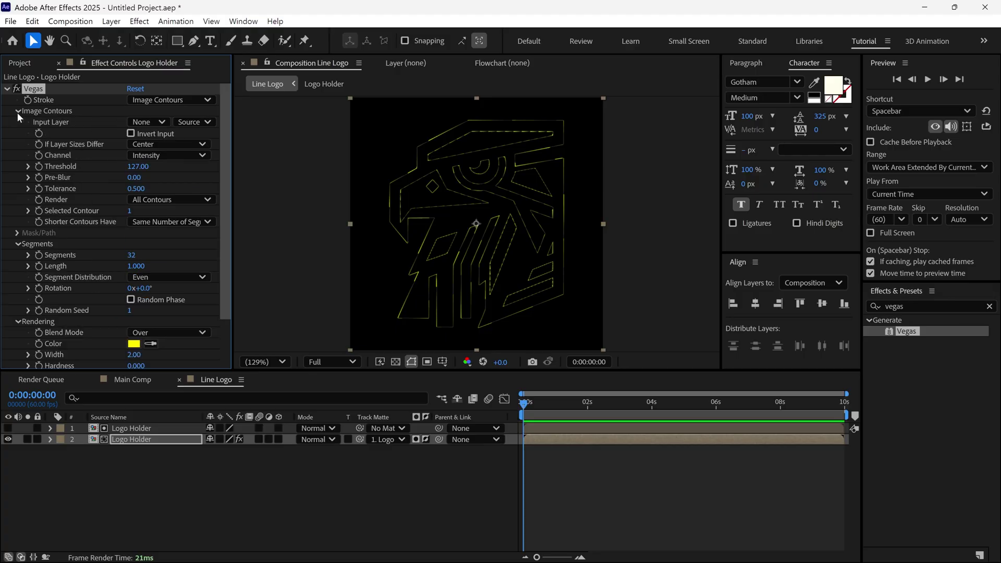
{"action": "left_click", "coordinate": [142, 121]}
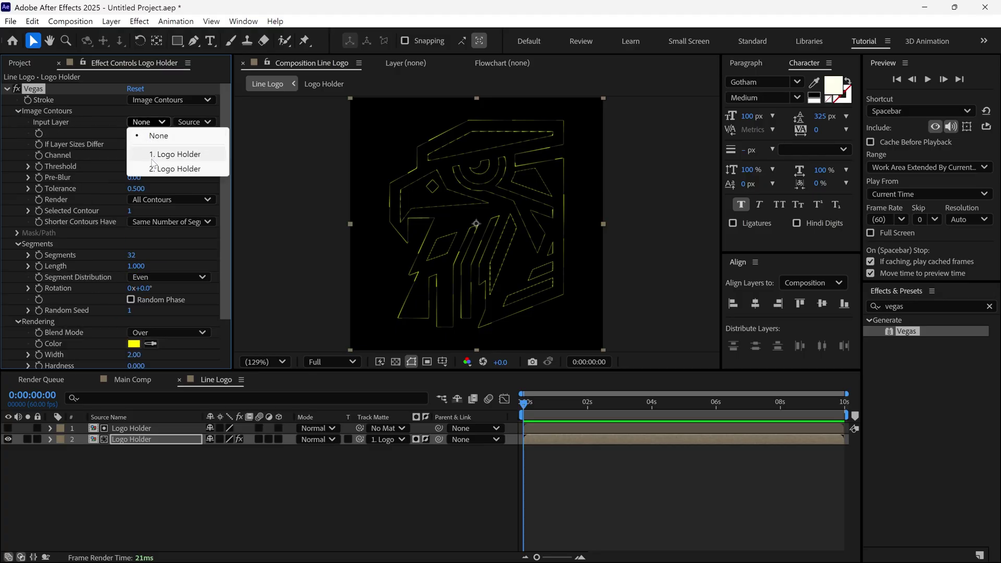
{"action": "left_click", "coordinate": [151, 156]}
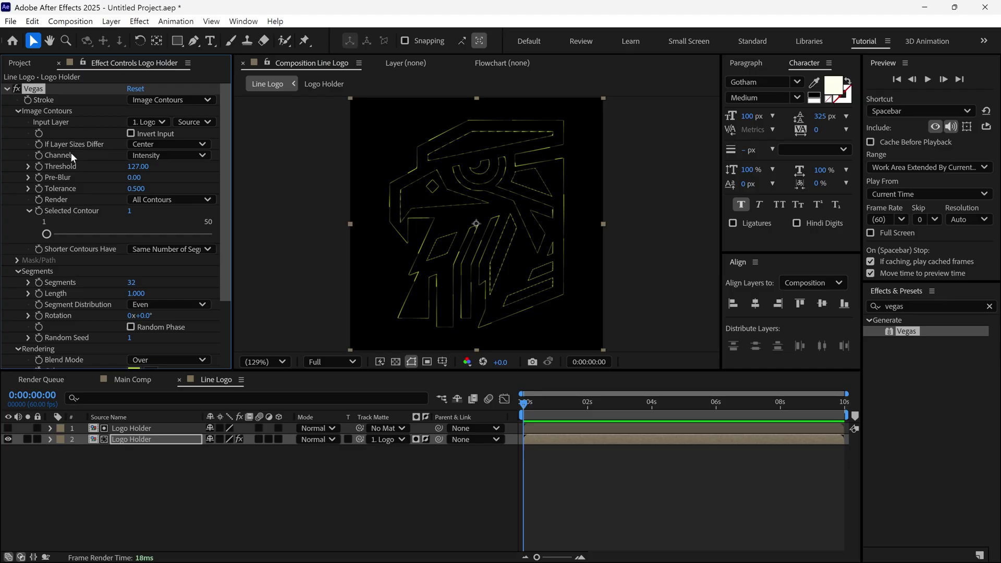
{"action": "left_click", "coordinate": [145, 154]}
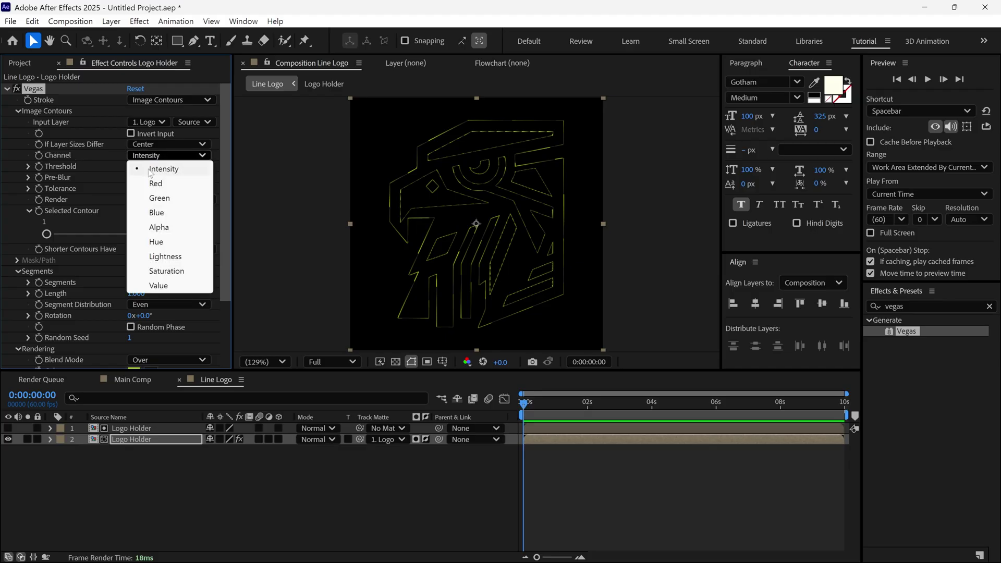
{"action": "left_click", "coordinate": [154, 230]}
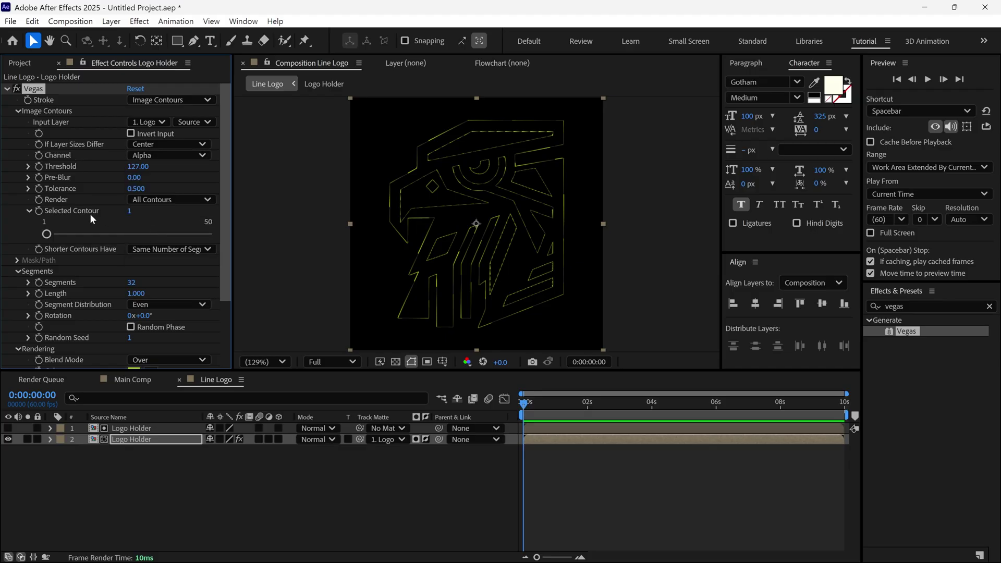
Set the Vegas effect's Segments to 50 and segment Length to 0.5 on the lower Logo Holder layer
{"action": "left_click", "coordinate": [18, 110]}
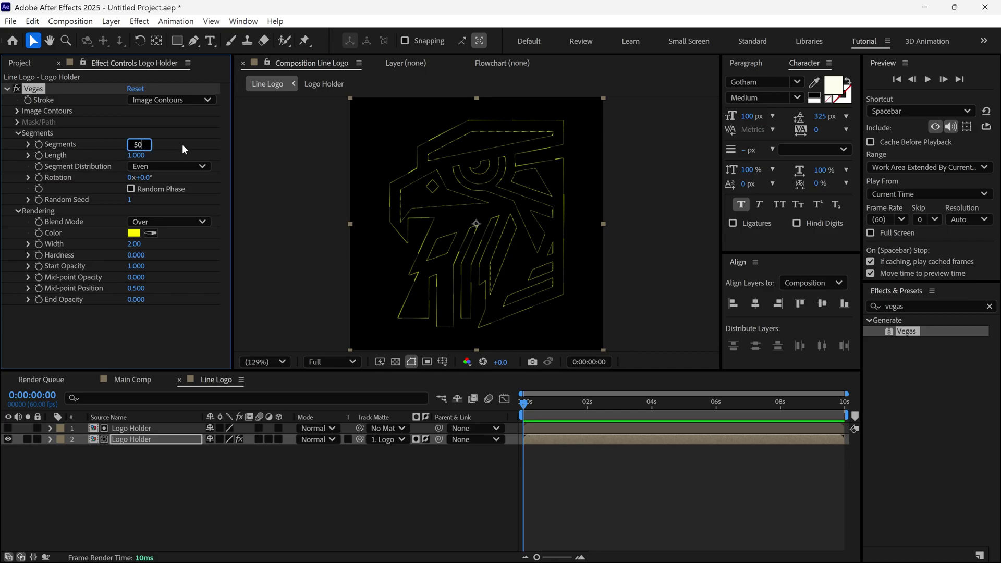
{"action": "key", "text": "Return"}
{"action": "left_click", "coordinate": [137, 155]}
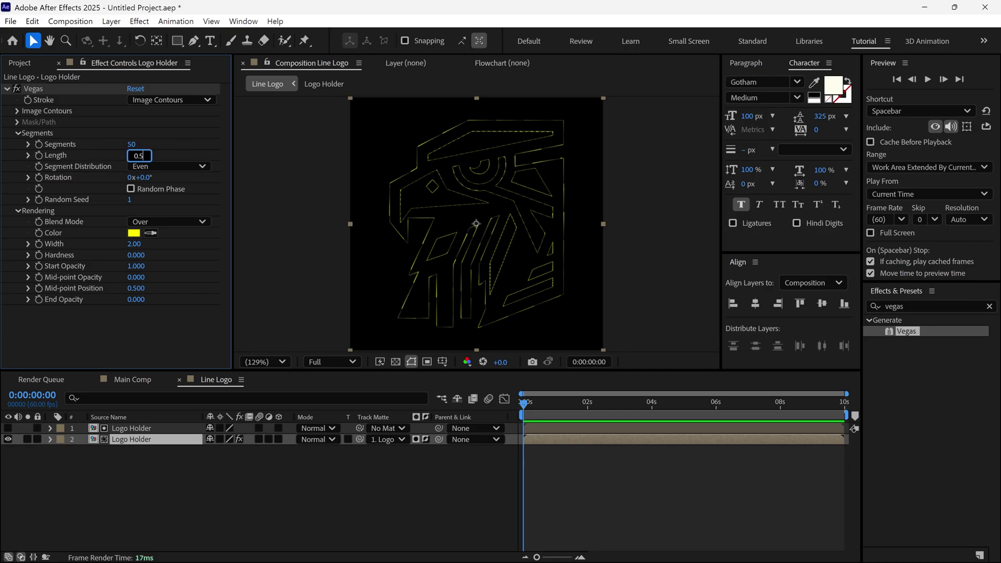
{"action": "key", "text": "Return"}
Set the Vegas rendering to Transparent blend mode with a Width of 5 and a Hardness of 1
{"action": "left_click", "coordinate": [156, 224]}
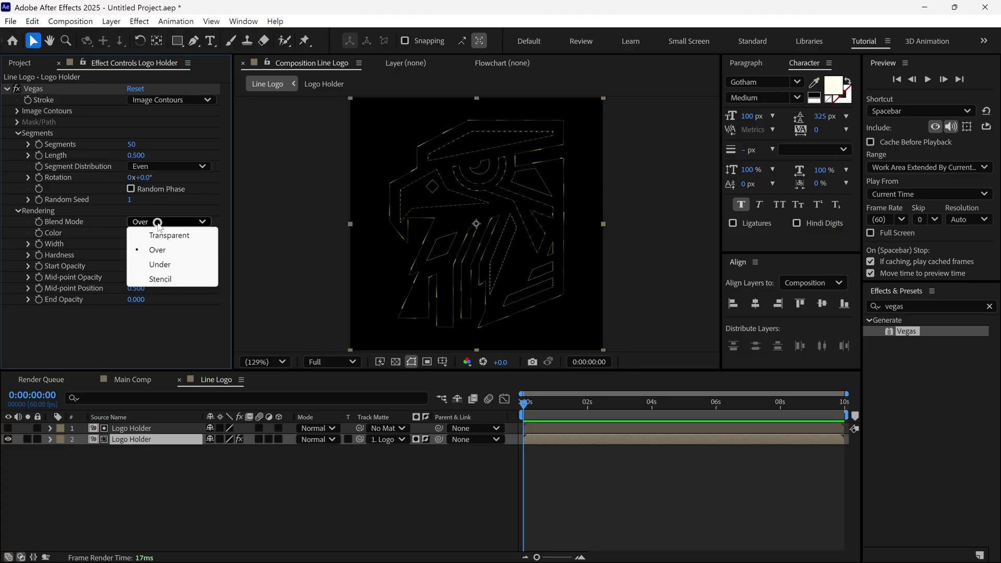
{"action": "left_click", "coordinate": [159, 237]}
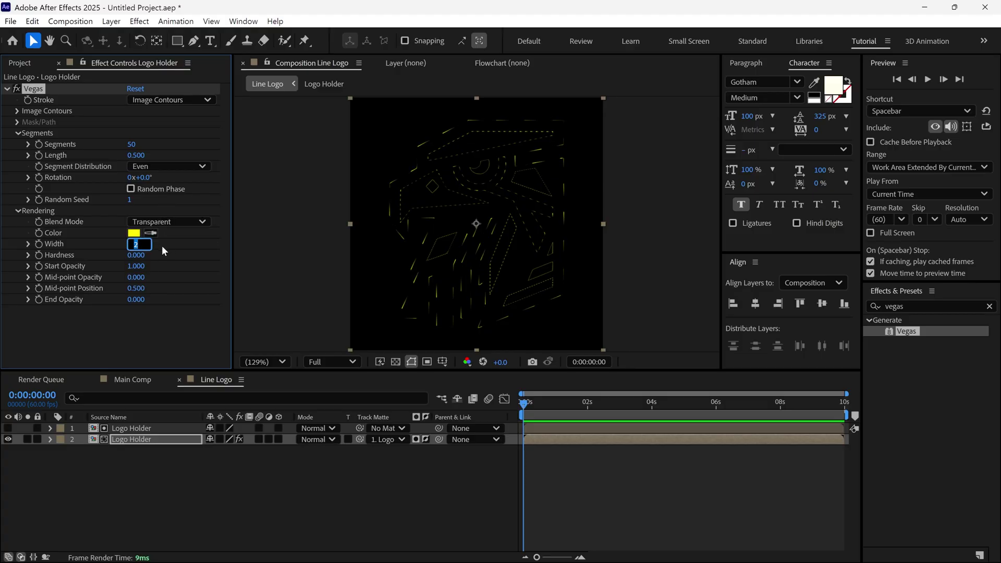
{"action": "type", "text": "5"}
{"action": "key", "text": "Return"}
{"action": "left_click", "coordinate": [137, 255]}
{"action": "type", "text": "1"}
{"action": "key", "text": "Return"}
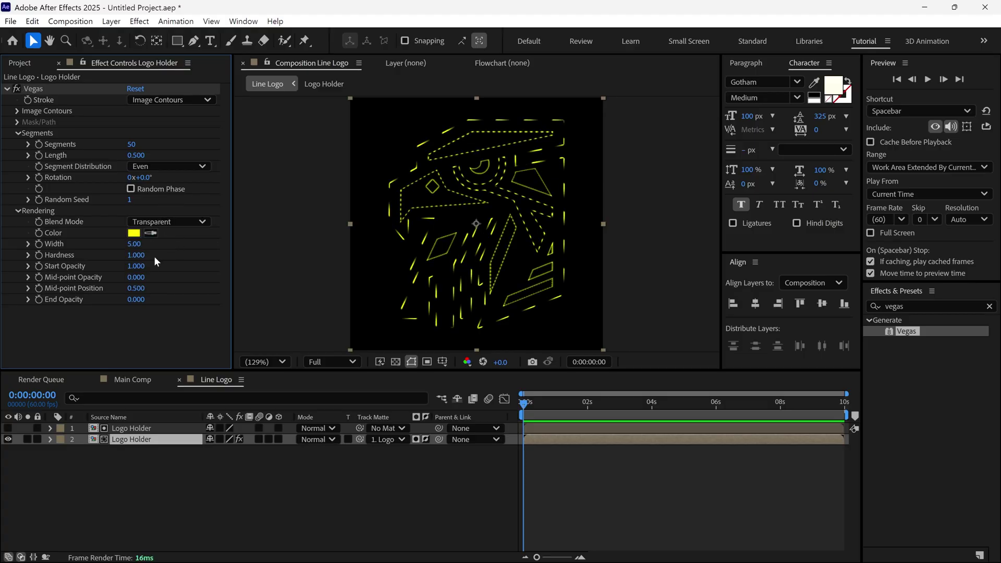
Raise the number of Vegas segments to about 83
{"action": "key", "text": "slash"}
{"action": "left_click_drag", "start_coordinate": [131, 144], "coordinate": [154, 142]}
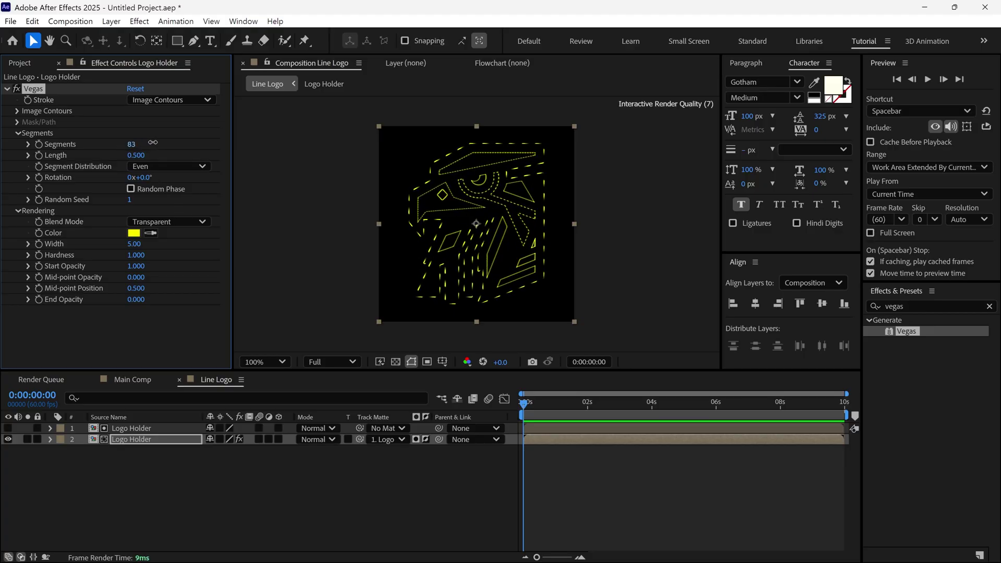
{"action": "left_click", "coordinate": [306, 241]}
Add the Line Logo composition to Main Comp as the top layer
{"action": "left_click", "coordinate": [133, 379]}
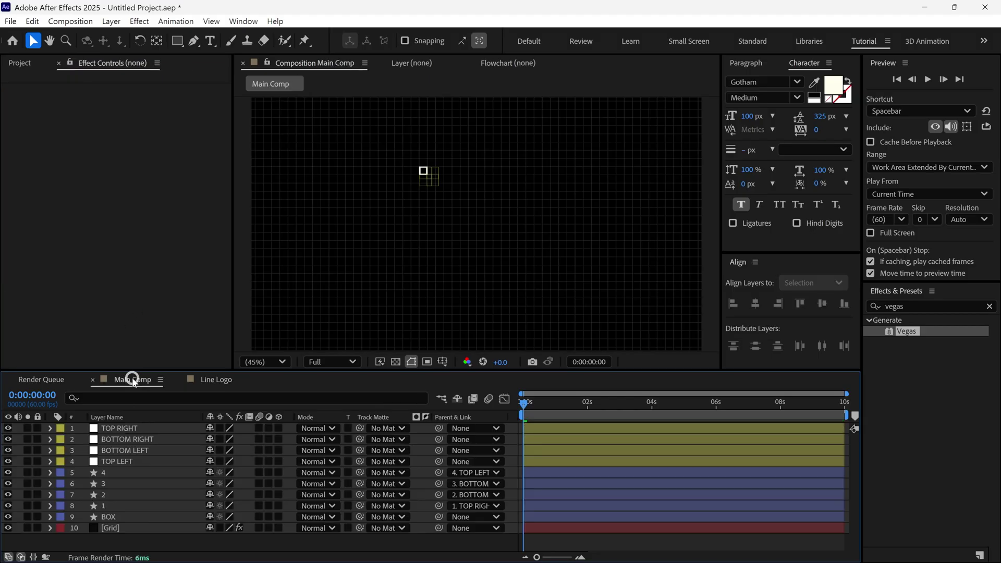
{"action": "left_click_drag", "start_coordinate": [568, 404], "coordinate": [595, 419]}
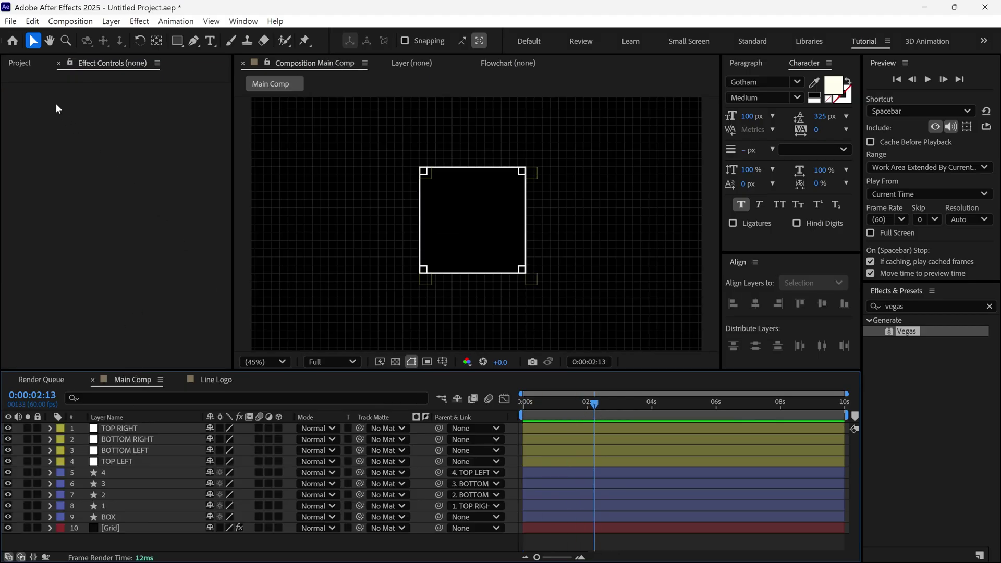
{"action": "left_click", "coordinate": [19, 63]}
{"action": "left_click", "coordinate": [61, 194]}
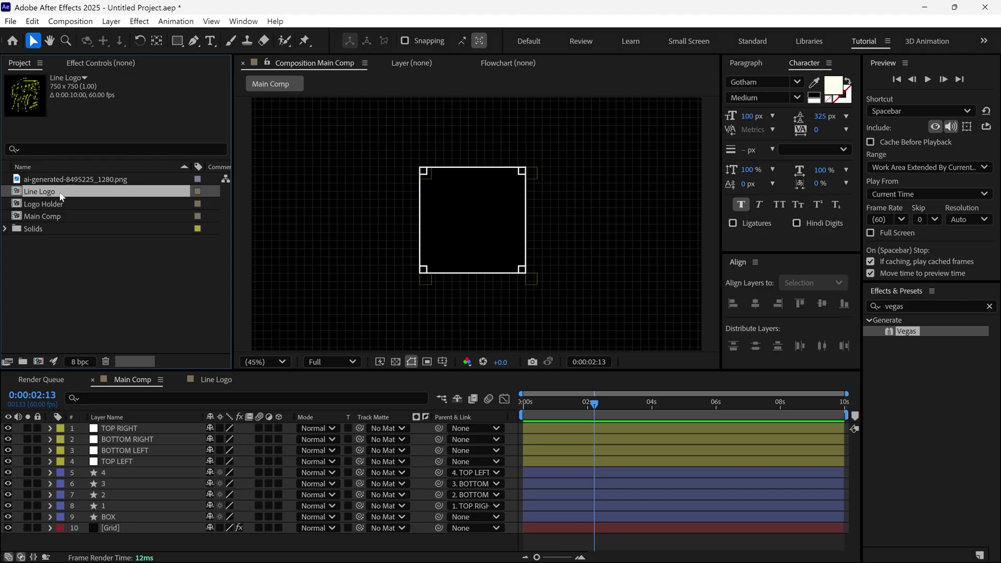
{"action": "left_click_drag", "start_coordinate": [61, 196], "coordinate": [104, 423]}
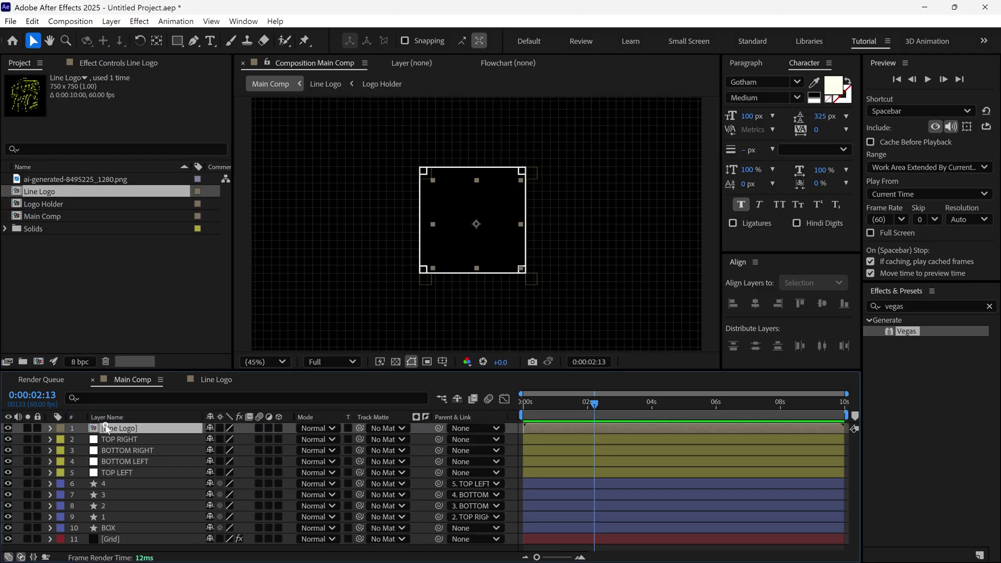
{"action": "key", "text": "ctrl+z"}
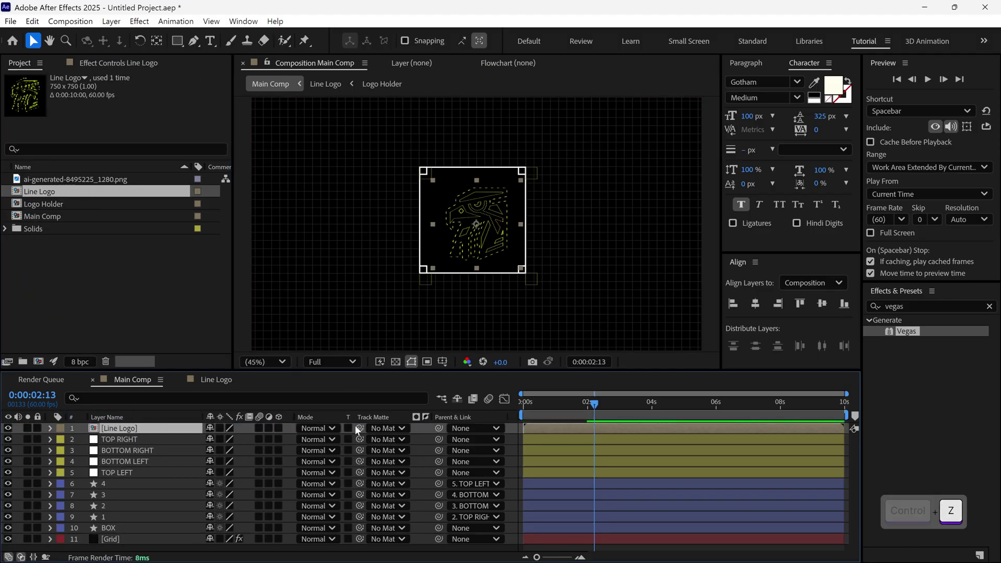
Use the BOX layer as the track matte for Line Logo, keep BOX visible, and go to 0:00:02:30
{"action": "left_click_drag", "start_coordinate": [359, 431], "coordinate": [137, 525]}
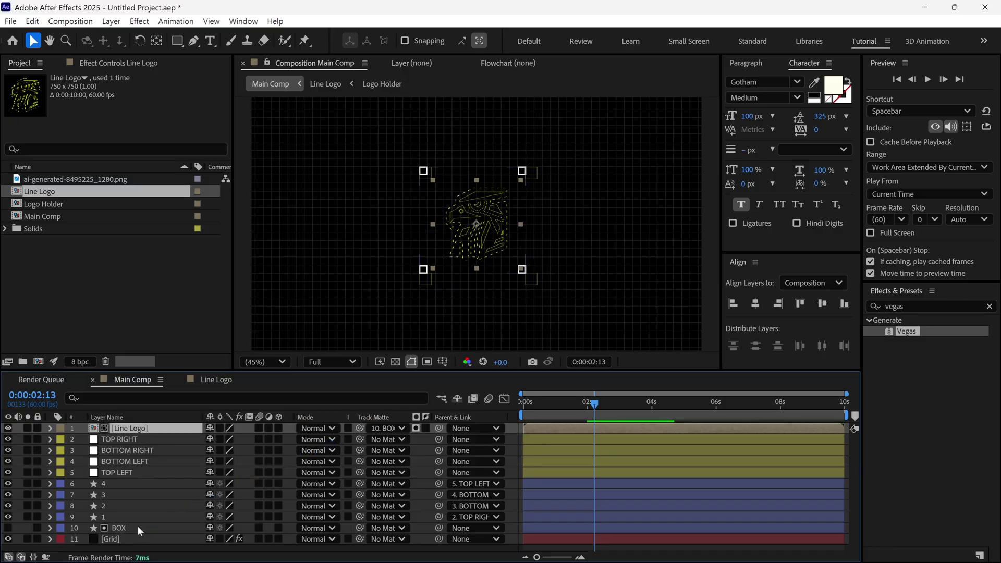
{"action": "left_click", "coordinate": [8, 528]}
{"action": "left_click_drag", "start_coordinate": [588, 404], "coordinate": [601, 431]}
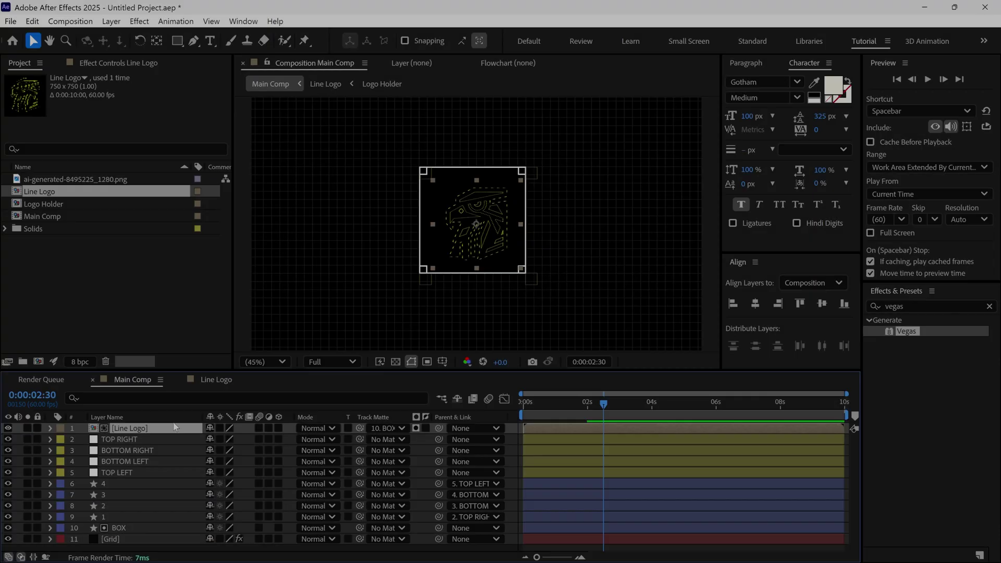
Set up the Rectangle tool with a white fill and a 0 px stroke, with no layer selected
{"action": "left_click", "coordinate": [167, 417], "text": "ctrl"}
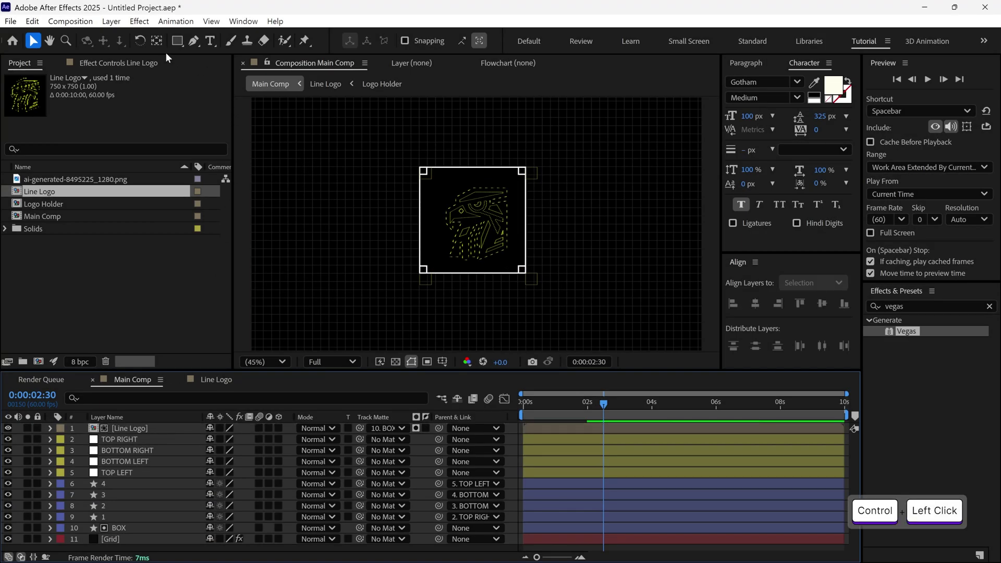
{"action": "left_click", "coordinate": [175, 41]}
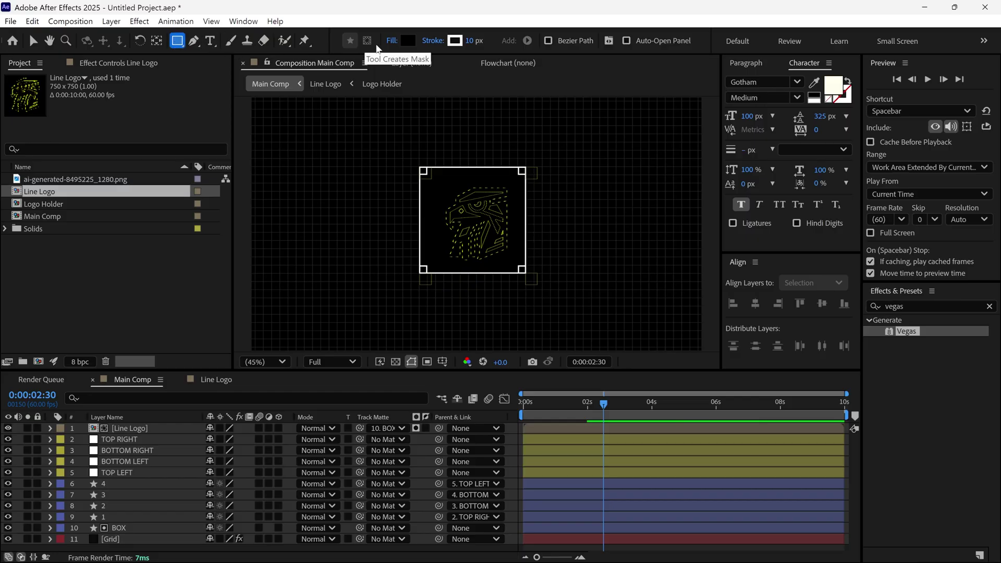
{"action": "left_click", "coordinate": [407, 40]}
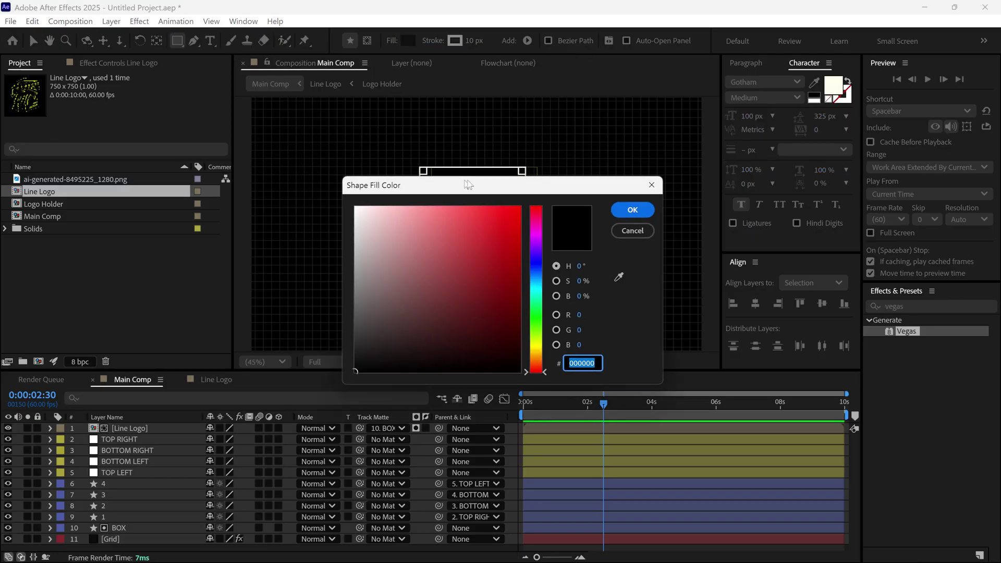
{"action": "left_click_drag", "start_coordinate": [569, 198], "coordinate": [531, 199]}
{"action": "left_click", "coordinate": [794, 200]}
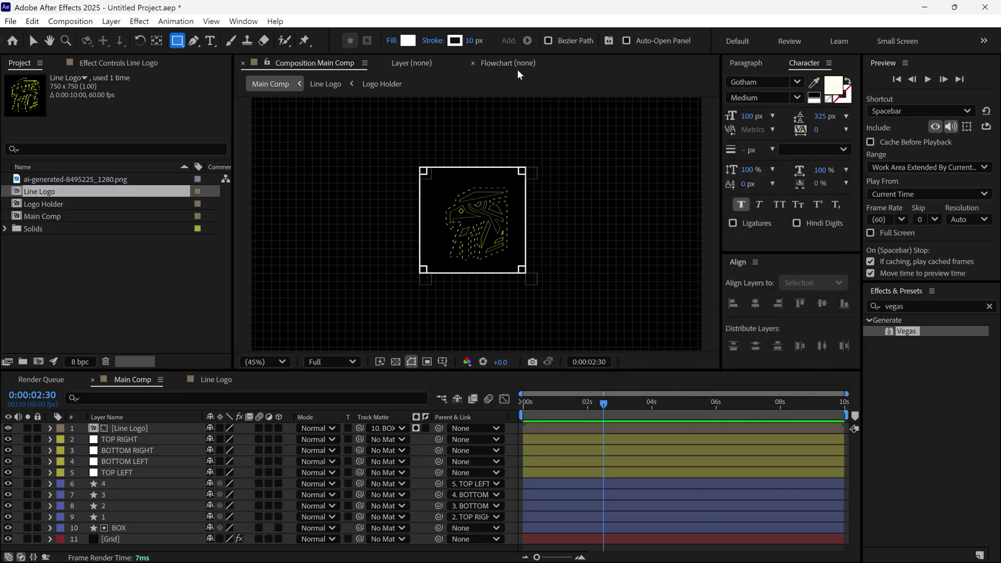
{"action": "left_click_drag", "start_coordinate": [473, 49], "coordinate": [433, 44]}
Draw a small white square to the right of the logo box, level with its upper part
{"action": "key", "text": "grave"}
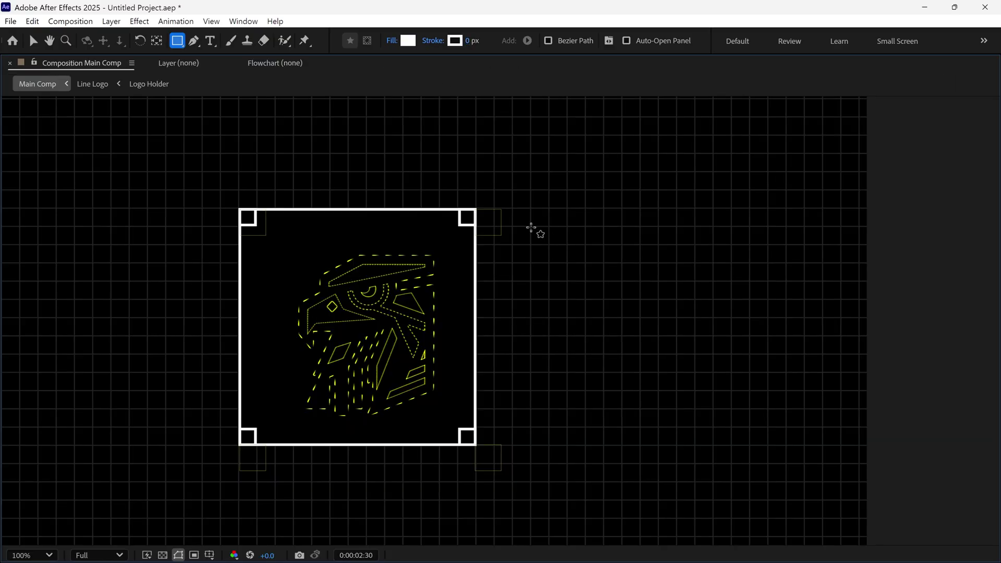
{"action": "left_click_drag", "start_coordinate": [530, 227], "coordinate": [566, 262]}
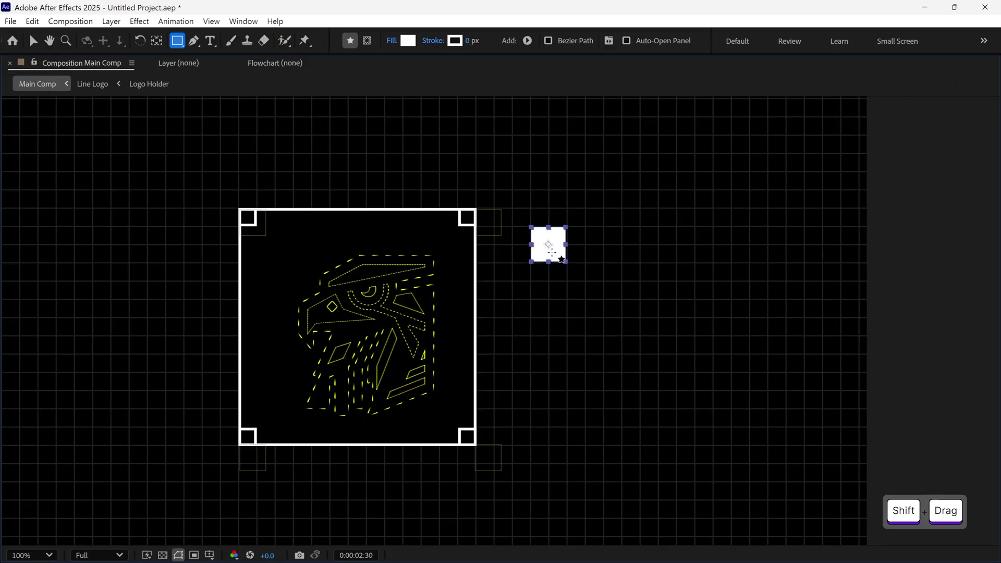
{"action": "key", "text": "grave"}
Rename the new square's shape layer to A and return to the Selection tool
{"action": "key", "text": "Return"}
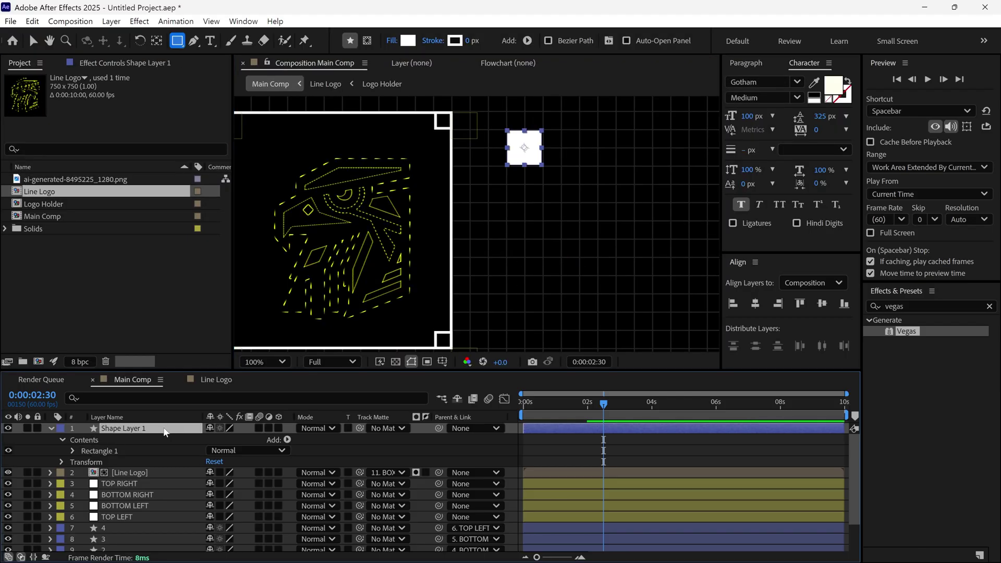
{"action": "type", "text": "1"}
{"action": "key", "text": "BackSpace"}
{"action": "type", "text": "A"}
{"action": "key", "text": "Return"}
{"action": "key", "text": "v"}
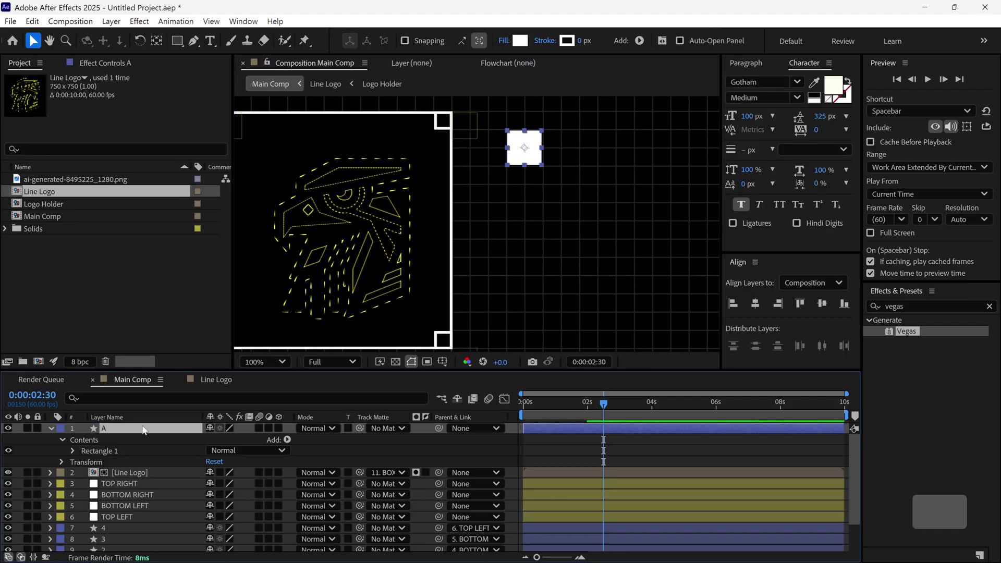
Duplicate square A, name the copy B, and move it straight down below the original
{"action": "key", "text": "ctrl+d"}
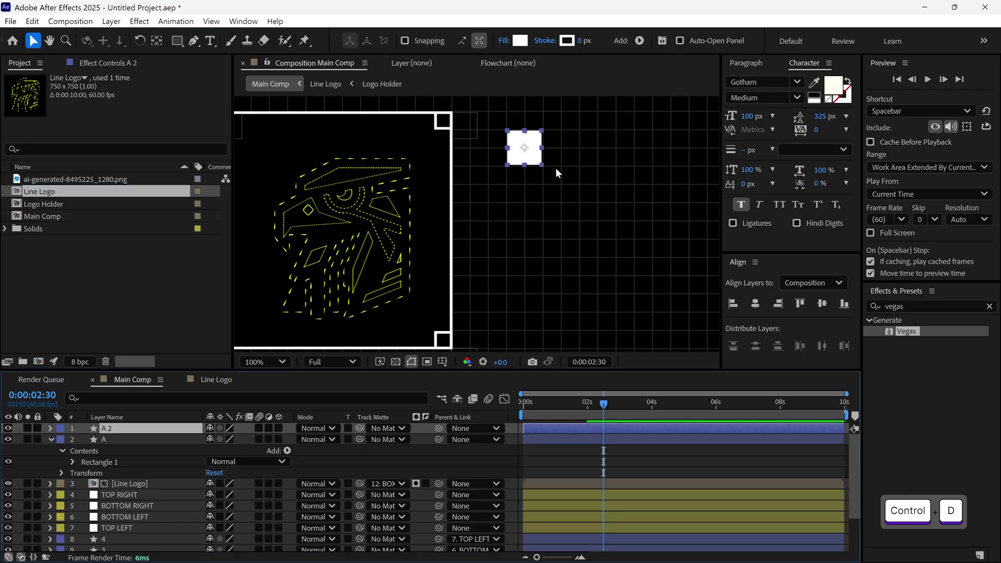
{"action": "key", "text": "Return"}
{"action": "type", "text": "B"}
{"action": "key", "text": "Return"}
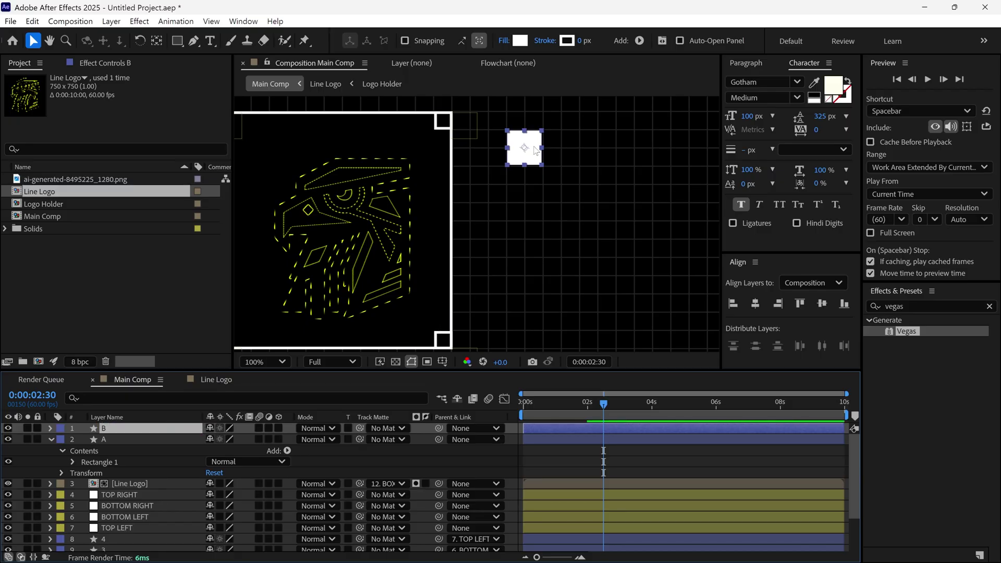
{"action": "left_click_drag", "start_coordinate": [542, 148], "coordinate": [542, 203]}
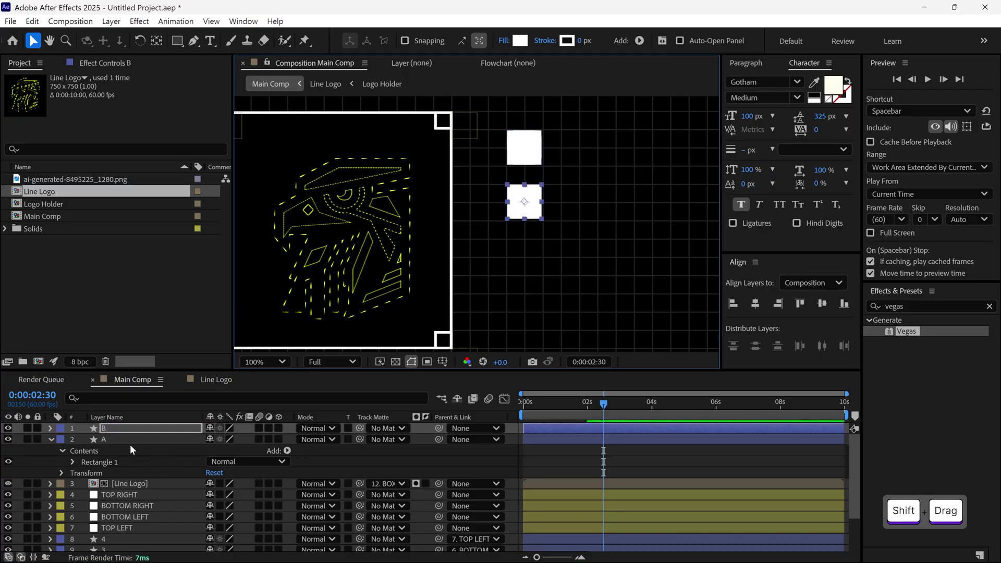
Duplicate square B, name the copy C, and move it straight down with the same spacing
{"action": "left_click", "coordinate": [130, 429]}
{"action": "key", "text": "ctrl+d"}
{"action": "key", "text": "Return"}
{"action": "type", "text": "C"}
{"action": "key", "text": "Return"}
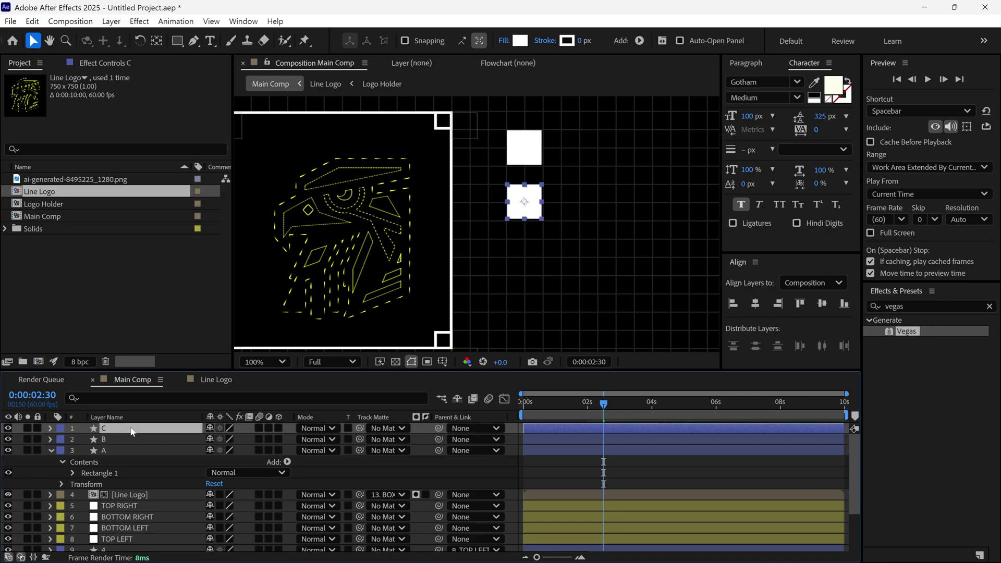
{"action": "left_click_drag", "start_coordinate": [539, 202], "coordinate": [539, 256]}
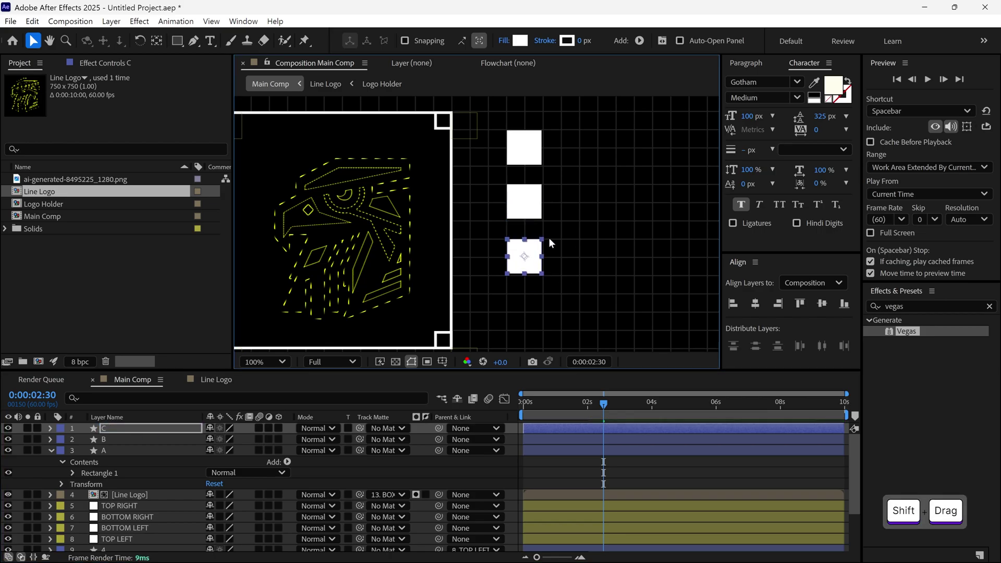
Change the fill of square C to red and the fill of square B to purple, leaving A white
{"action": "left_click", "coordinate": [519, 41]}
{"action": "left_click", "coordinate": [796, 216]}
{"action": "left_click", "coordinate": [912, 205]}
{"action": "left_click", "coordinate": [526, 200]}
{"action": "left_click", "coordinate": [520, 41]}
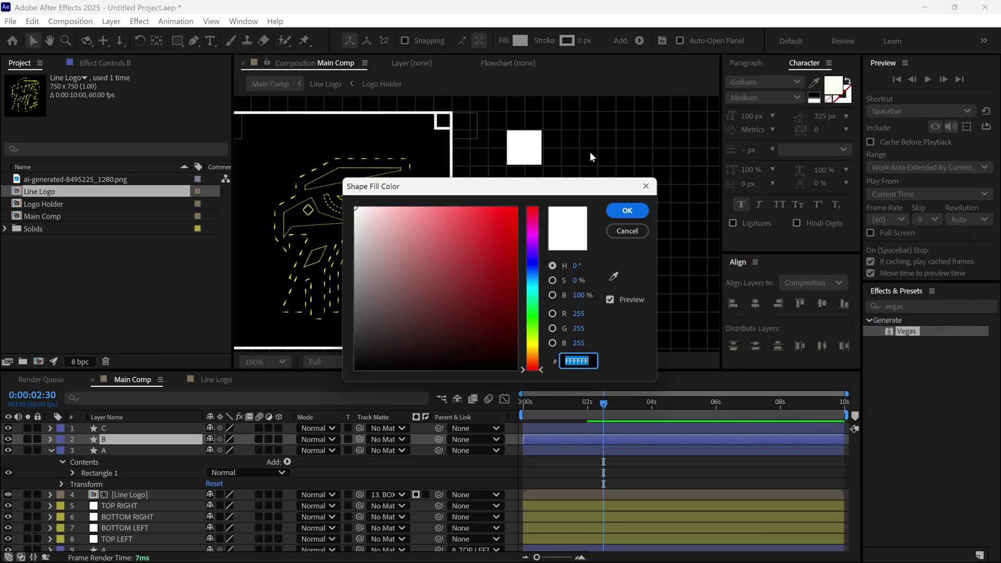
{"action": "left_click", "coordinate": [532, 251]}
{"action": "left_click", "coordinate": [628, 210]}
{"action": "left_click", "coordinate": [534, 154]}
{"action": "scroll", "coordinate": [574, 203], "scroll_direction": "down", "scroll_amount": 5}
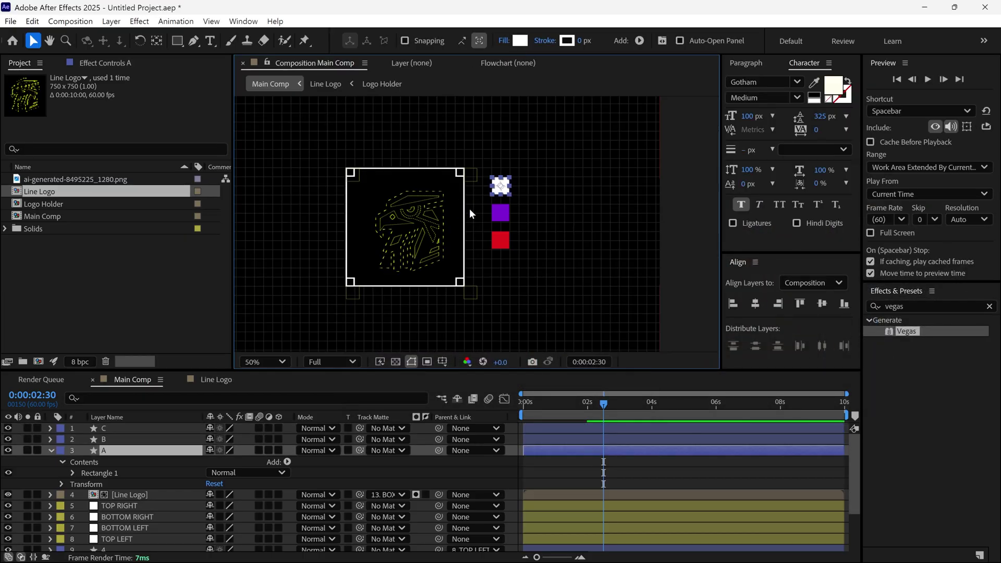
{"action": "left_click", "coordinate": [51, 450]}
Create a new composition named Tagline Holder, 1300 px wide and 300 px high
{"action": "left_click", "coordinate": [93, 271]}
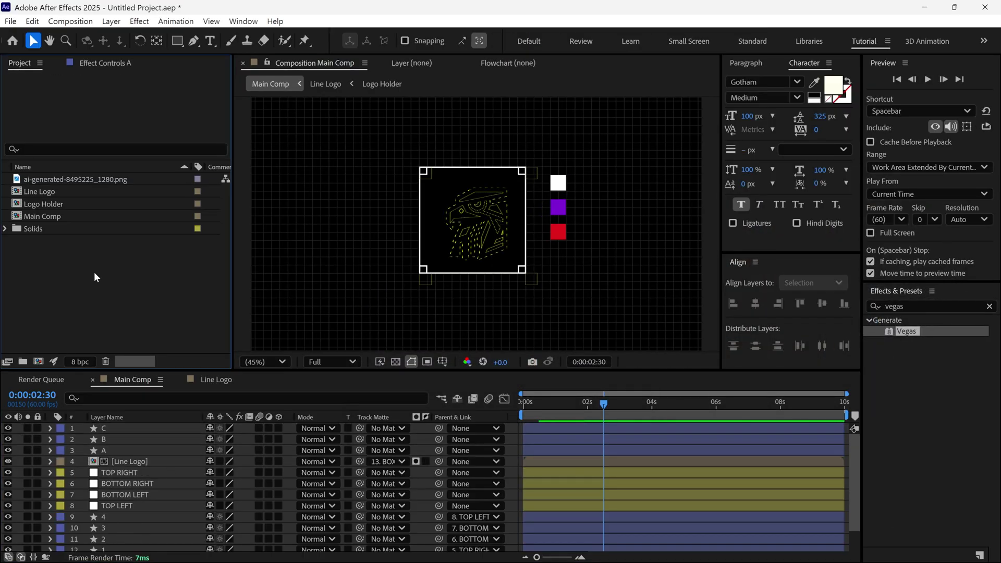
{"action": "left_click", "coordinate": [38, 361]}
{"action": "type", "text": "Tagline Holder"}
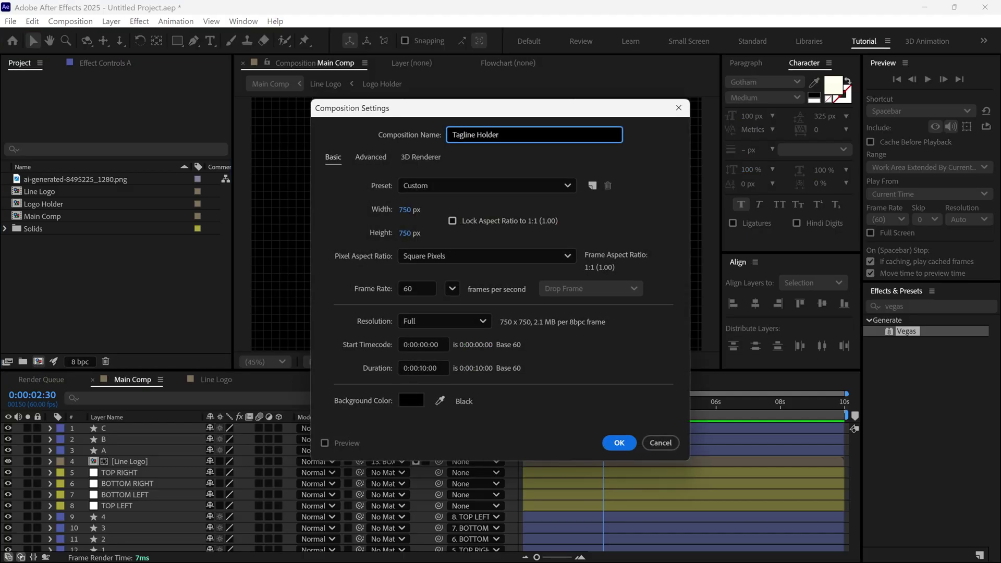
{"action": "left_click", "coordinate": [404, 209]}
{"action": "type", "text": "1300"}
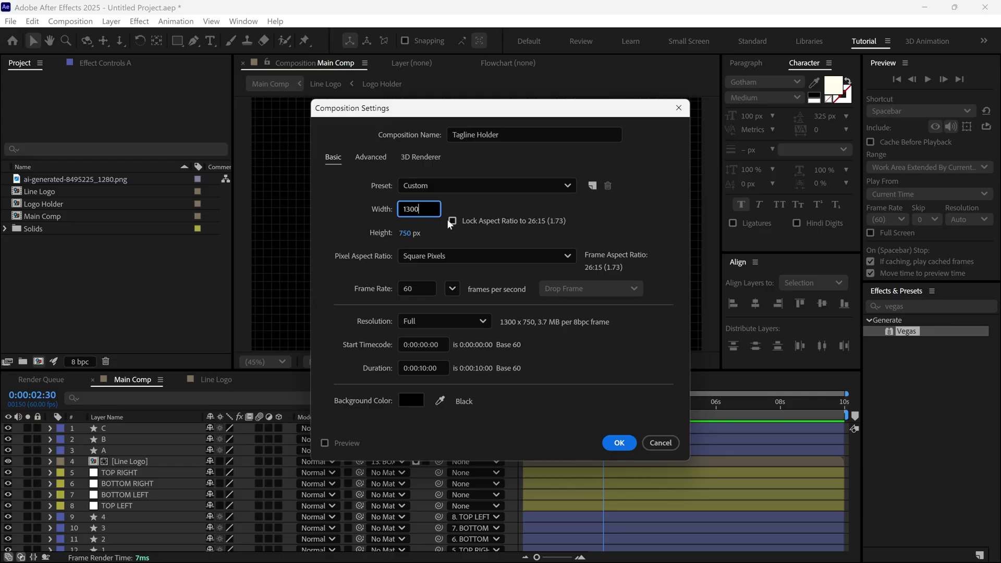
{"action": "left_click", "coordinate": [404, 233]}
{"action": "type", "text": "300"}
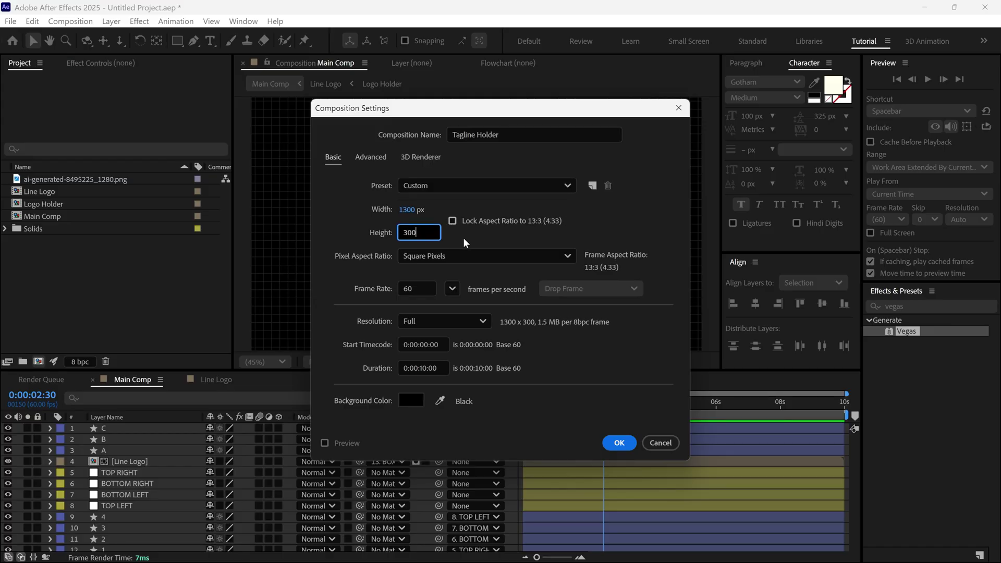
{"action": "left_click", "coordinate": [469, 242]}
{"action": "left_click", "coordinate": [619, 442]}
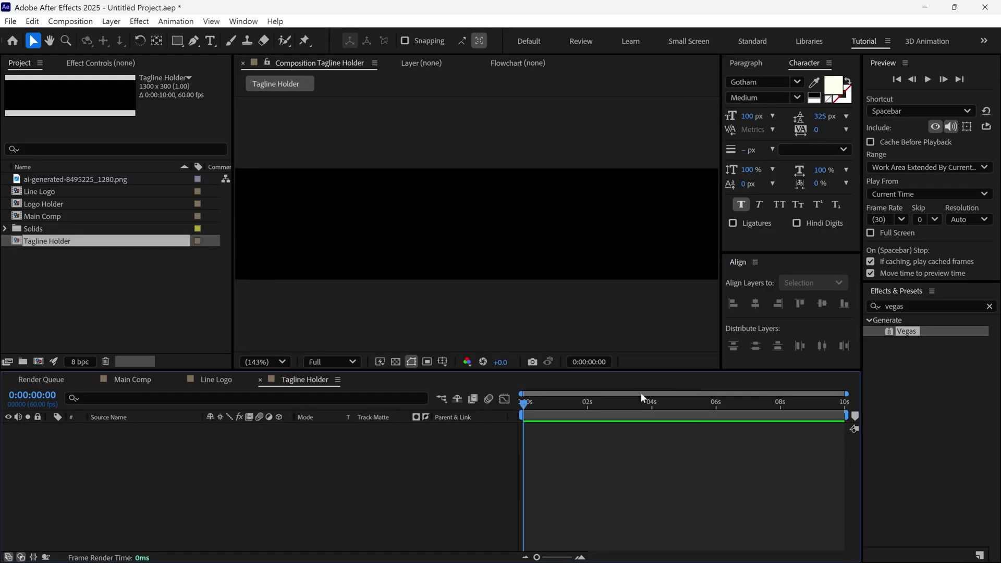
Show the title/action safe guides and add a text layer reading "Your tagline place here" in Tagline Holder
{"action": "left_click", "coordinate": [442, 361]}
{"action": "left_click", "coordinate": [469, 376]}
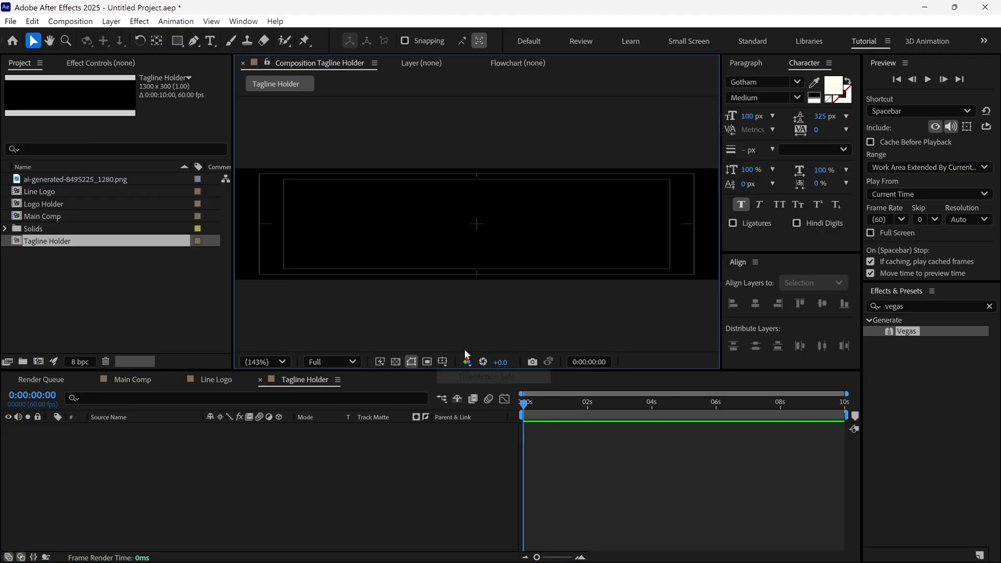
{"action": "left_click", "coordinate": [210, 41]}
{"action": "left_click", "coordinate": [265, 229]}
{"action": "type", "text": "Your tagline placr"}
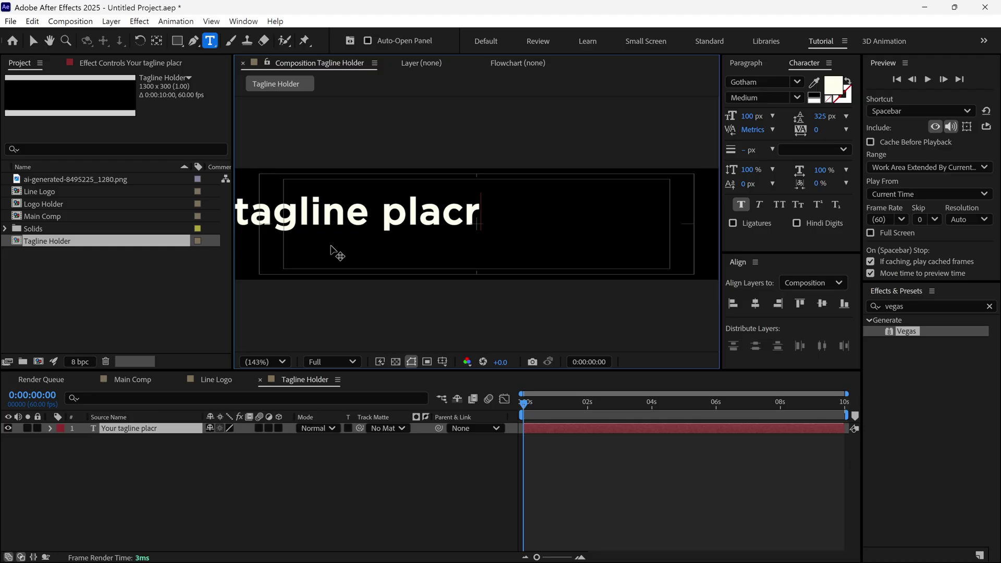
{"action": "key", "text": "BackSpace"}
{"action": "type", "text": "e here"}
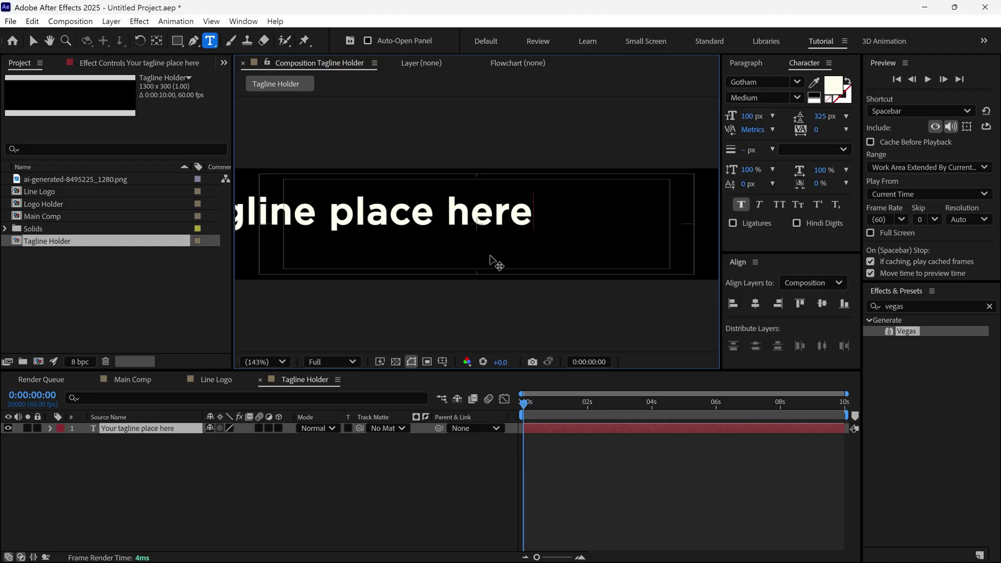
Center the tagline text horizontally and vertically in the composition, set its leading to 300 px and turn off faux bold
{"action": "left_click", "coordinate": [755, 304]}
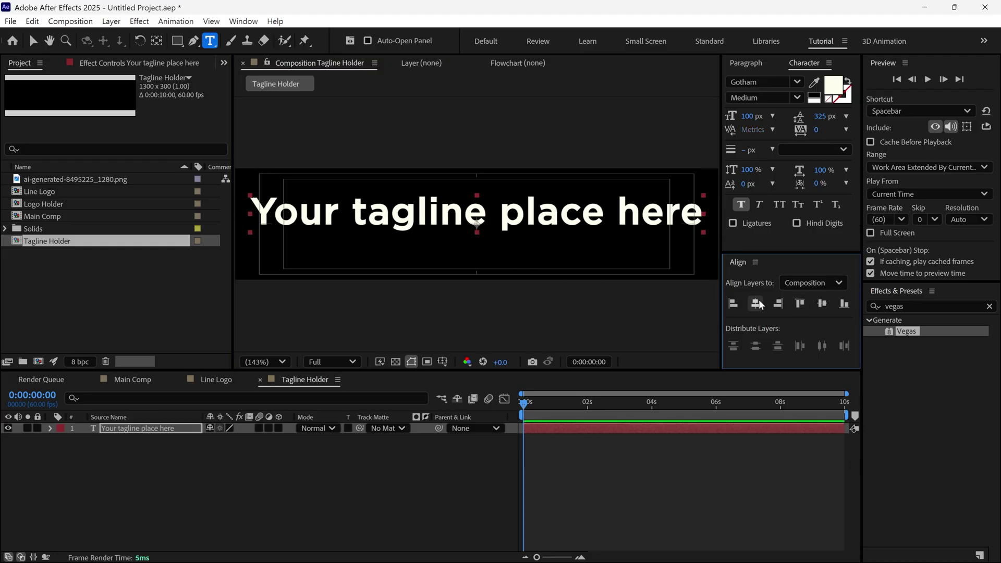
{"action": "left_click", "coordinate": [821, 303]}
{"action": "key", "text": "v"}
{"action": "left_click", "coordinate": [820, 116]}
{"action": "type", "text": "300"}
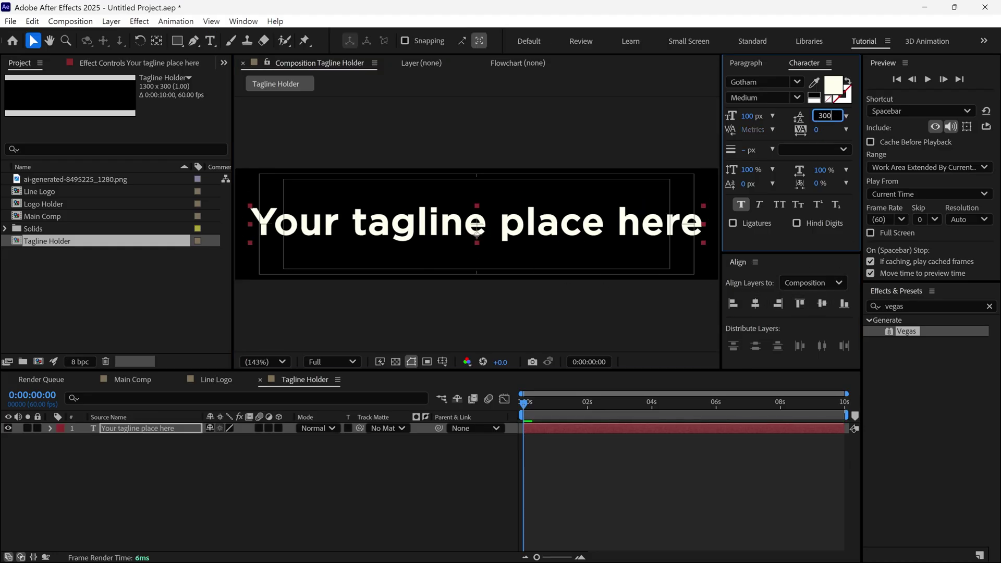
{"action": "key", "text": "Return"}
Apply the Typewriter animation preset to the tagline text at the start of the composition and preview it
{"action": "double_click", "coordinate": [894, 306]}
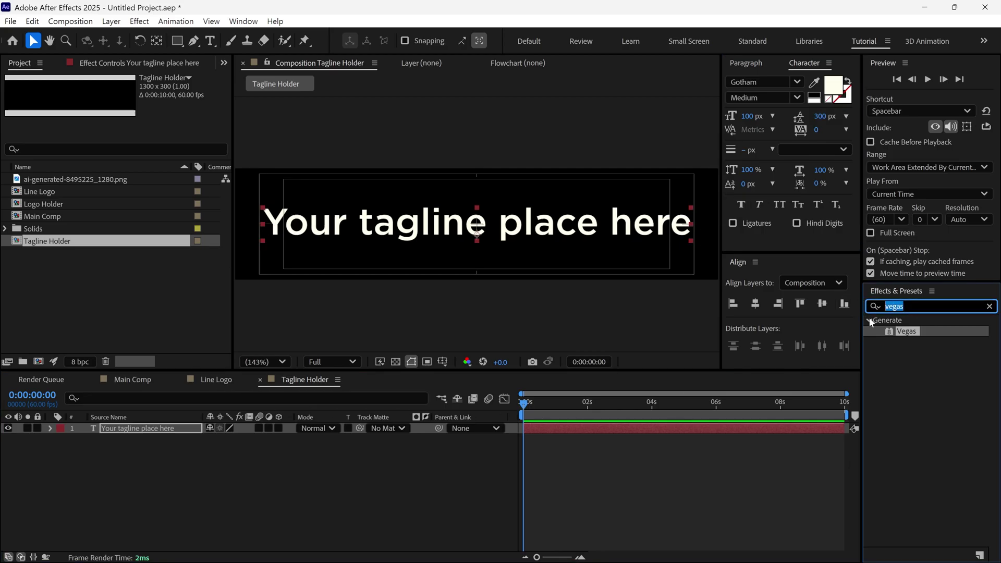
{"action": "type", "text": "typ"}
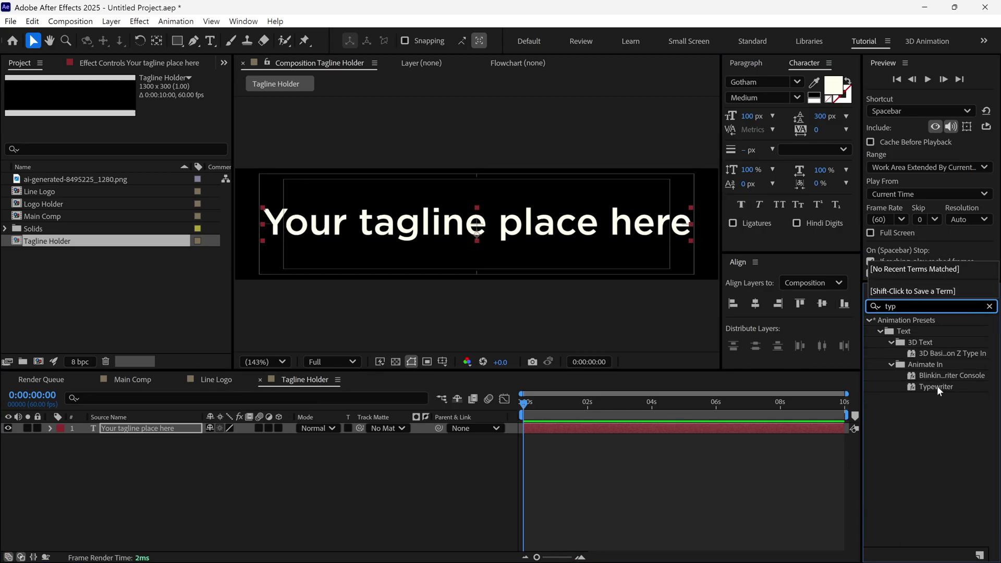
{"action": "left_click_drag", "start_coordinate": [937, 389], "coordinate": [271, 435]}
{"action": "left_click_drag", "start_coordinate": [181, 434], "coordinate": [193, 438]}
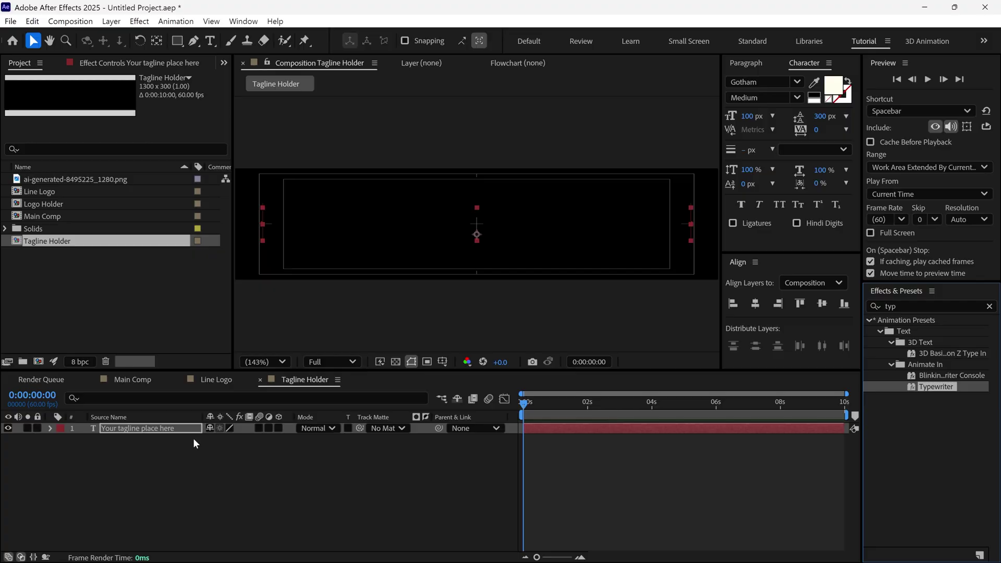
{"action": "key", "text": "space"}
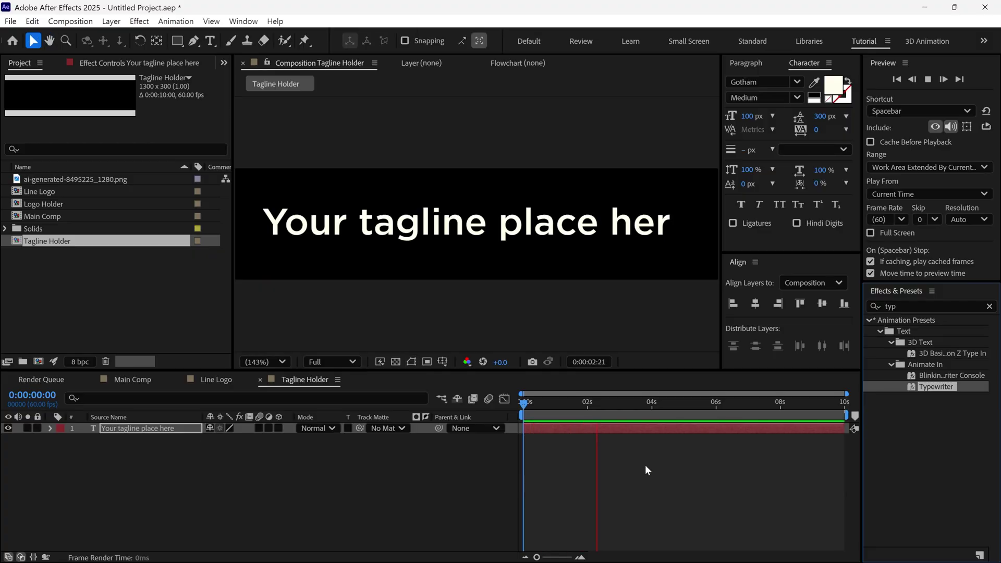
{"action": "left_click", "coordinate": [654, 407]}
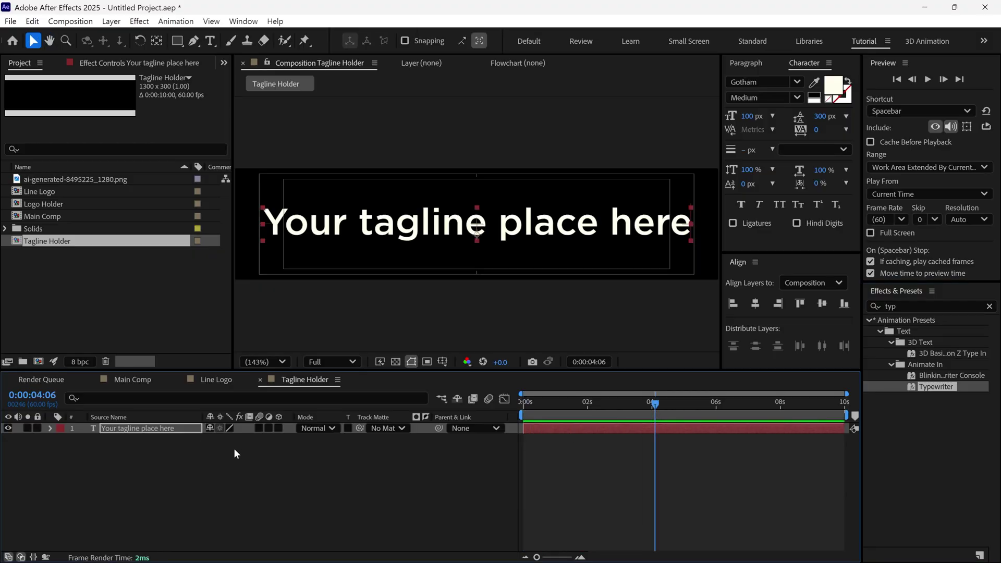
Speed up the typewriter animation by moving the end keyframe of the Range Selector's Start to about 1.2 seconds, and preview it
{"action": "left_click", "coordinate": [156, 428]}
{"action": "key", "text": "u"}
{"action": "left_click_drag", "start_coordinate": [521, 405], "coordinate": [582, 406]}
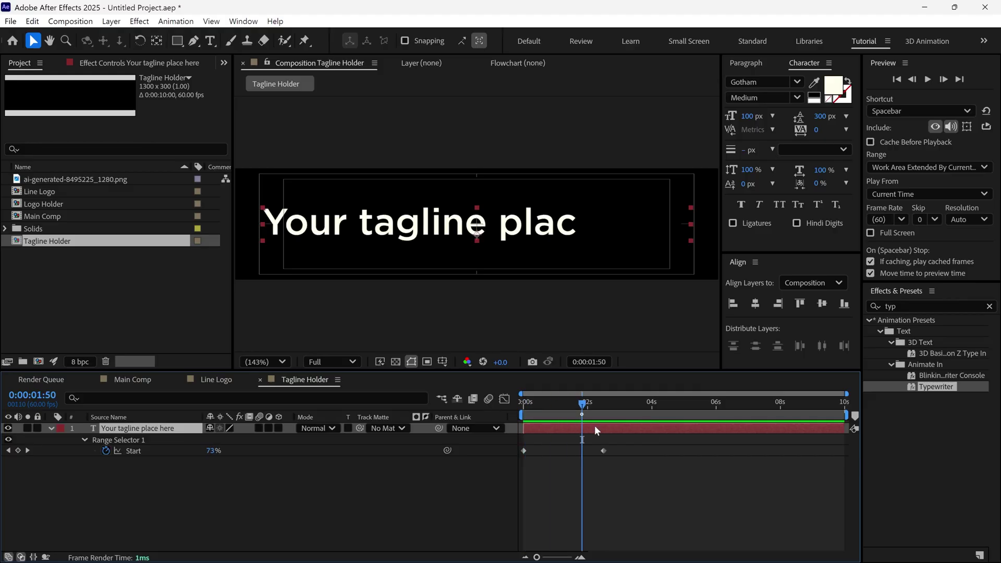
{"action": "left_click_drag", "start_coordinate": [603, 450], "coordinate": [558, 451]}
{"action": "left_click_drag", "start_coordinate": [570, 406], "coordinate": [524, 429]}
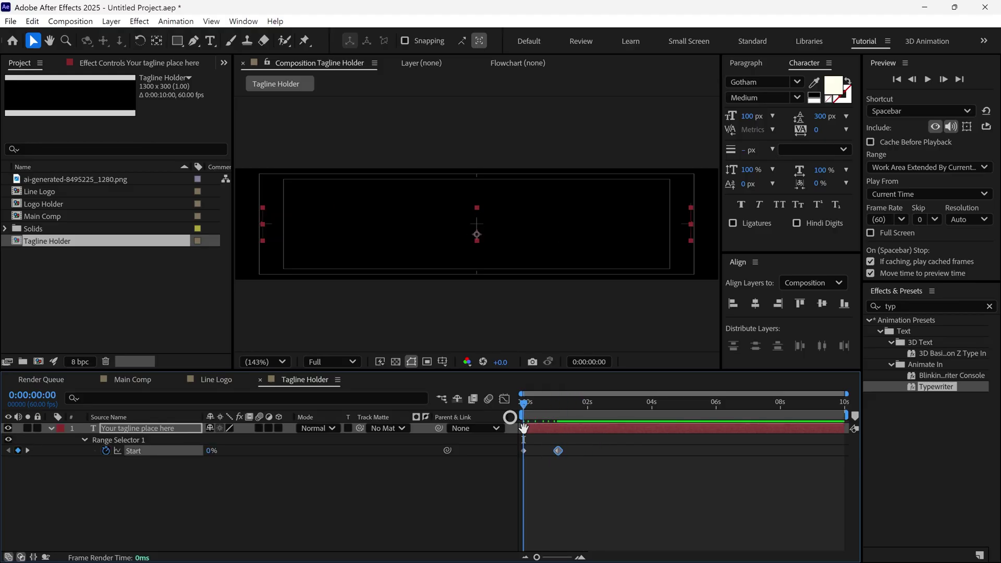
{"action": "key", "text": "space"}
{"action": "left_click", "coordinate": [524, 406]}
{"action": "left_click", "coordinate": [574, 407]}
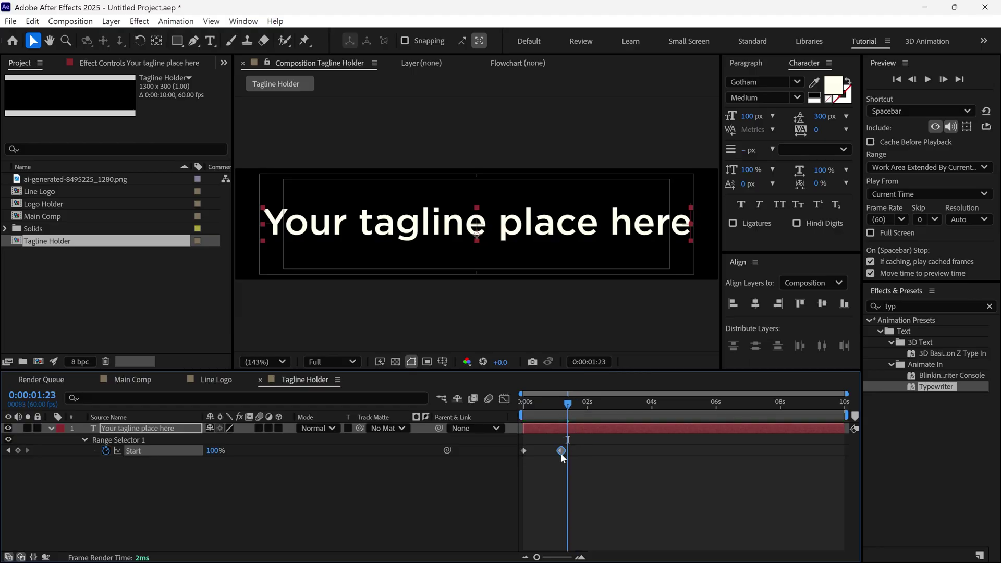
Add Tagline Holder as the topmost layer of Main Comp and move it straight down below the logo box
{"action": "left_click", "coordinate": [130, 376]}
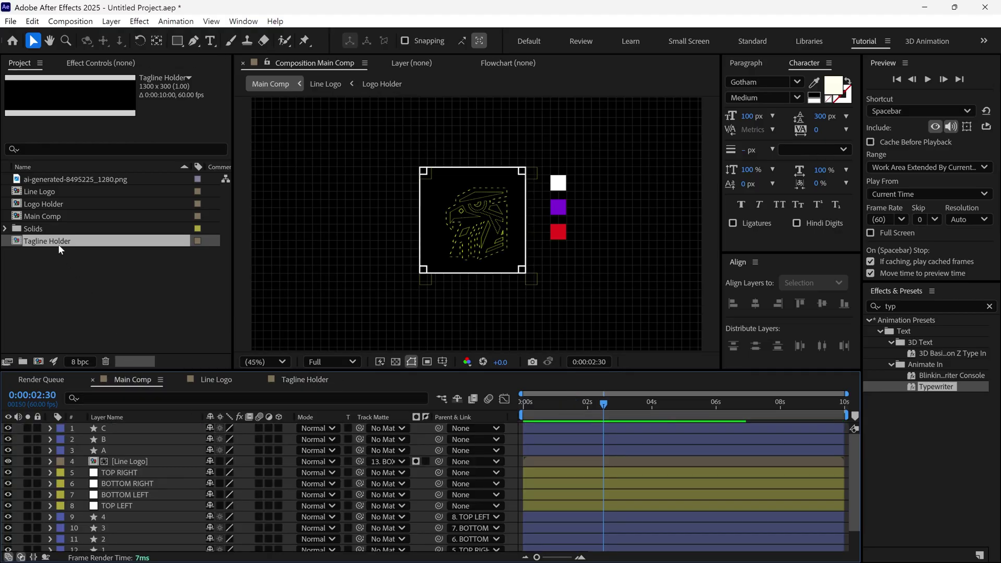
{"action": "left_click_drag", "start_coordinate": [58, 243], "coordinate": [108, 426]}
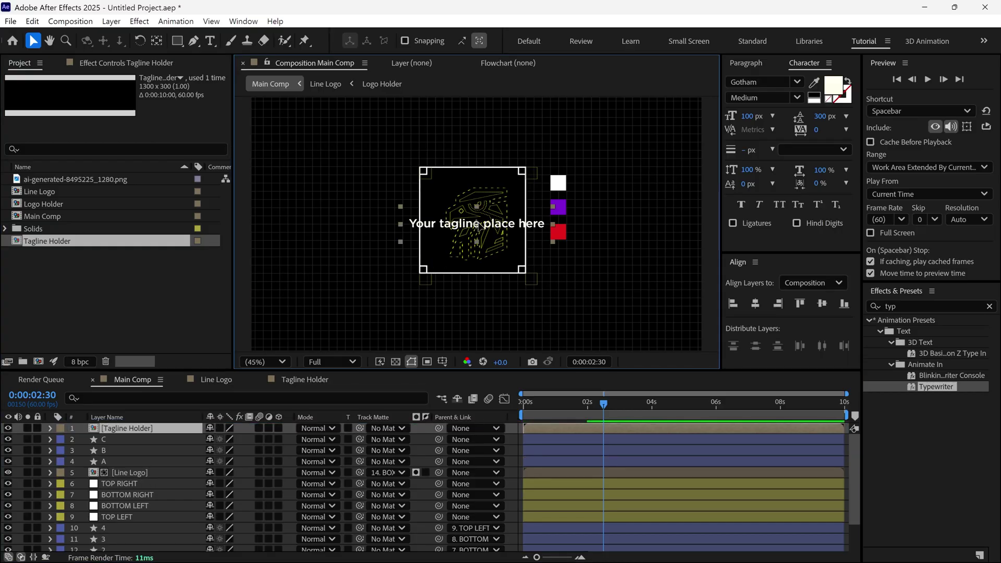
{"action": "left_click_drag", "start_coordinate": [487, 226], "coordinate": [492, 301]}
Draw an unfilled rectangle about 1335 × 211 px with a 5 px white stroke around the tagline, and center it horizontally
{"action": "left_click", "coordinate": [136, 427], "text": "ctrl"}
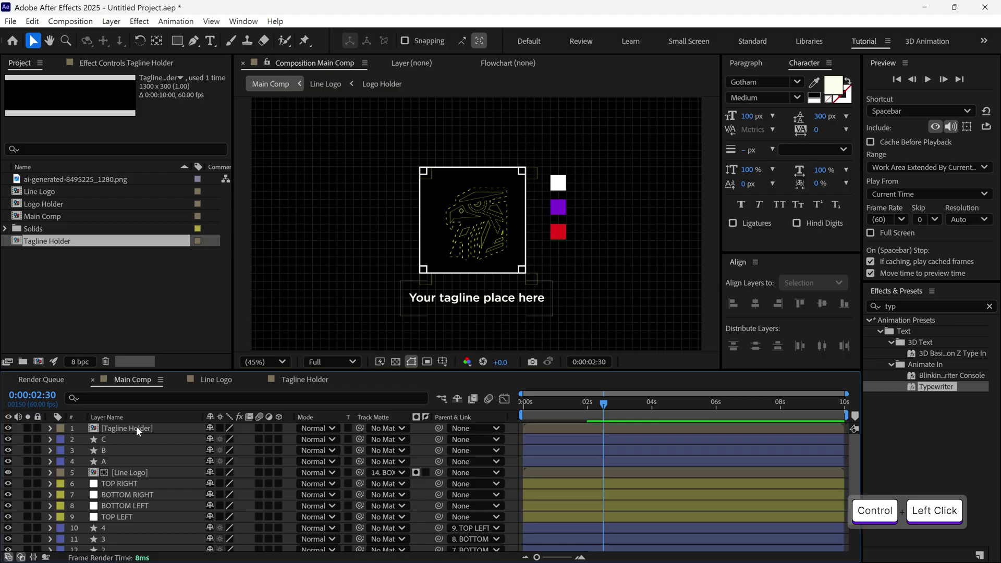
{"action": "left_click_drag", "start_coordinate": [179, 43], "coordinate": [181, 43]}
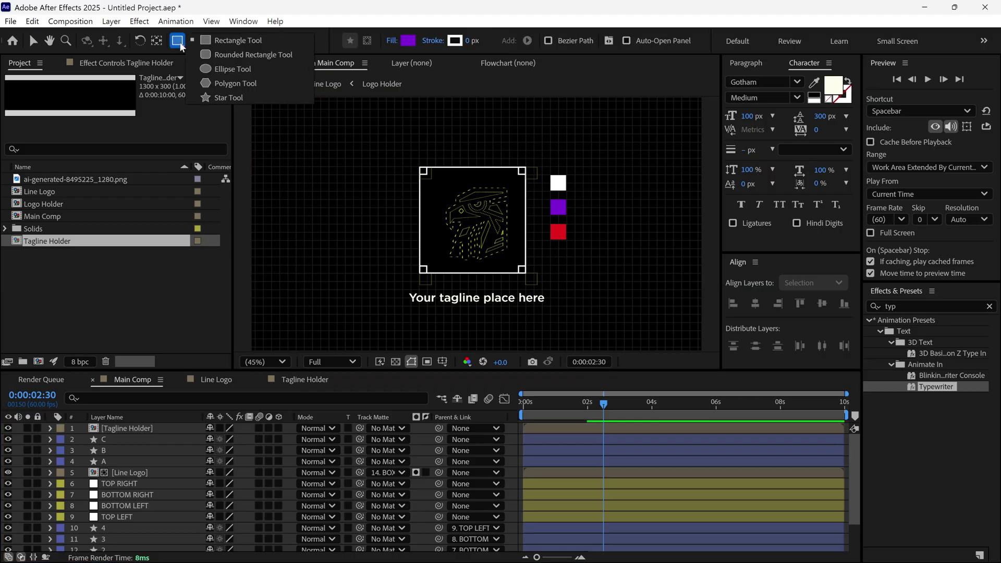
{"action": "left_click", "coordinate": [227, 41]}
{"action": "left_click", "coordinate": [392, 41]}
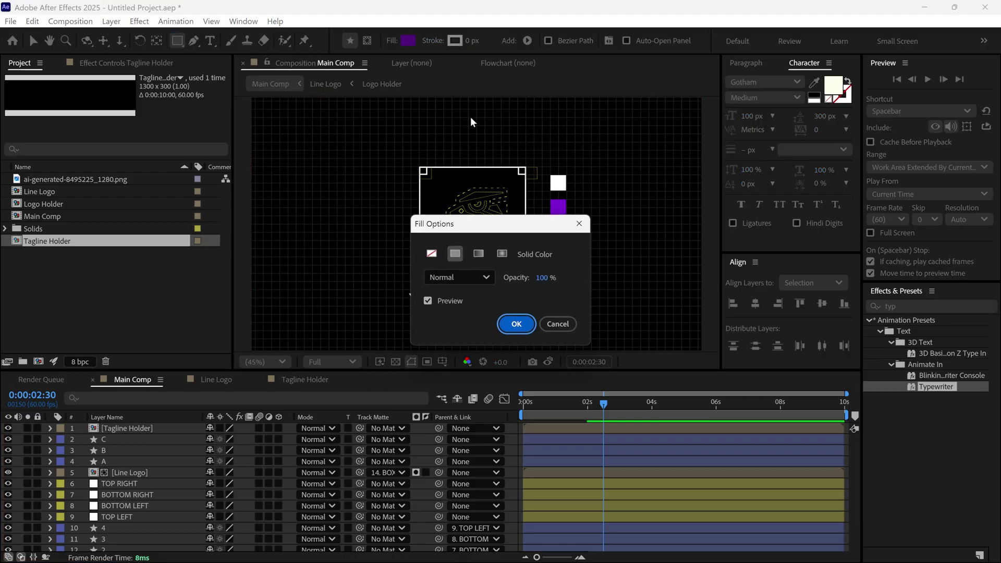
{"action": "left_click", "coordinate": [432, 256]}
{"action": "left_click", "coordinate": [512, 317]}
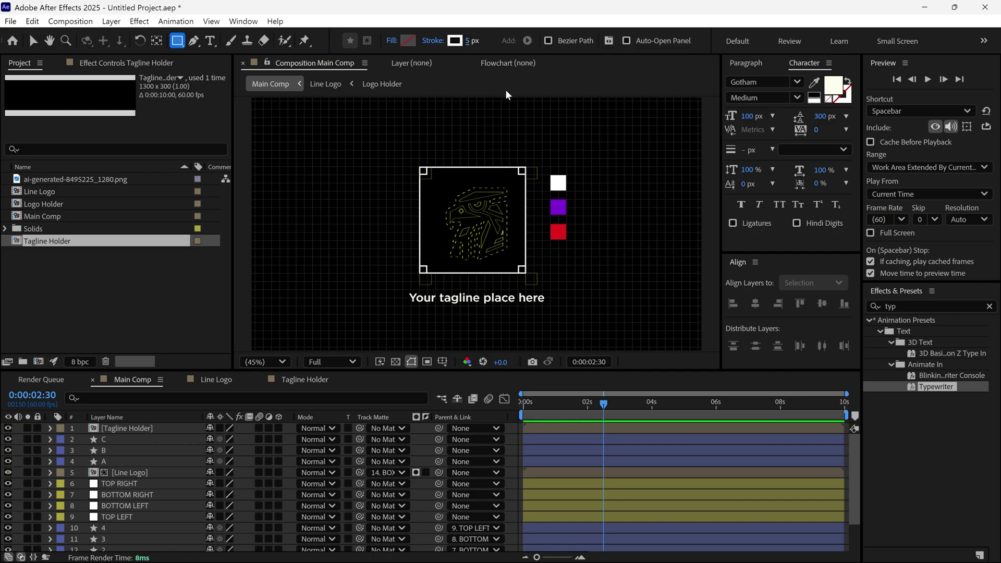
{"action": "key", "text": "grave"}
{"action": "left_click_drag", "start_coordinate": [323, 347], "coordinate": [670, 400]}
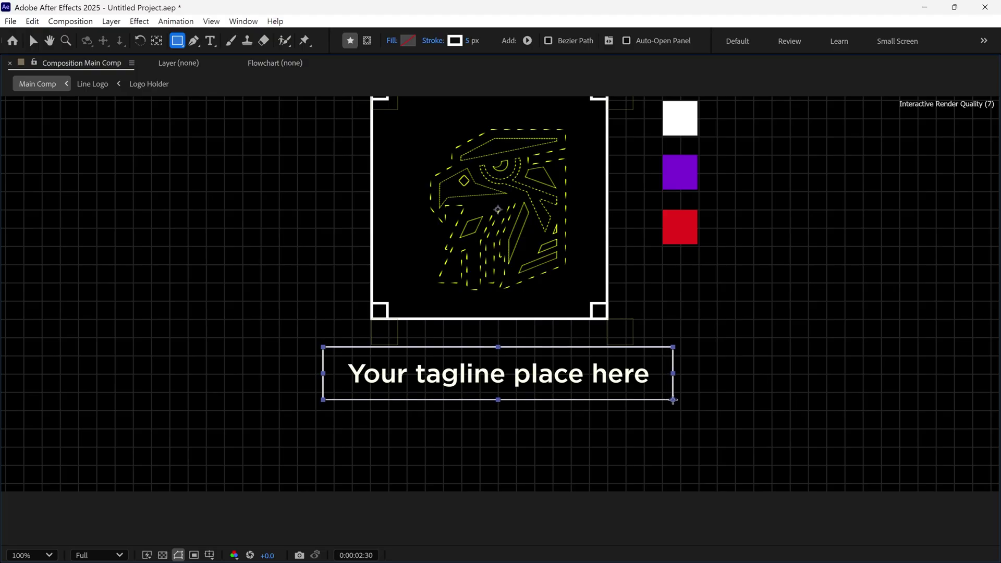
{"action": "key", "text": "grave"}
{"action": "key", "text": "v"}
{"action": "left_click", "coordinate": [754, 306]}
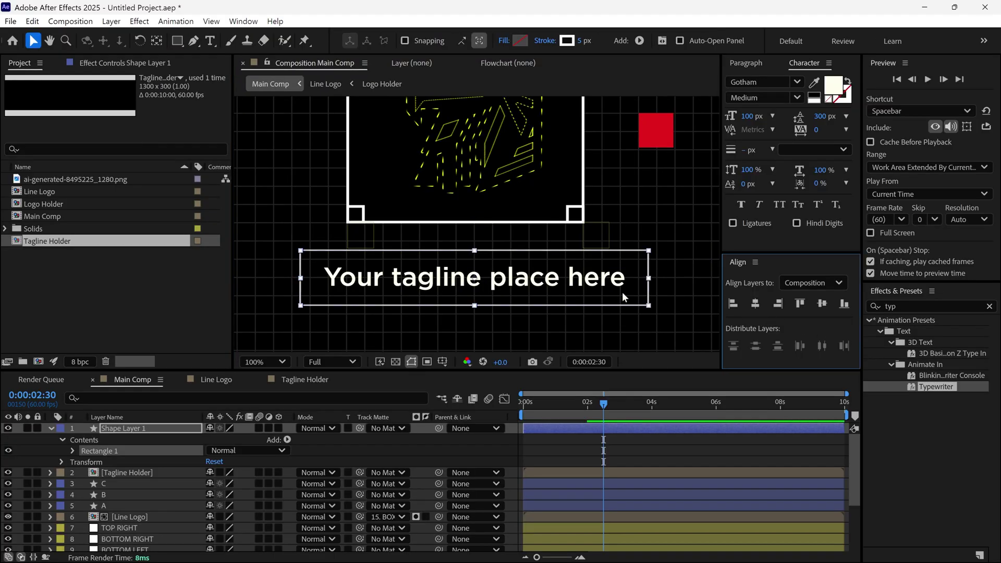
Rename the new rectangle's shape layer as Tagline outline
{"action": "left_click", "coordinate": [109, 428]}
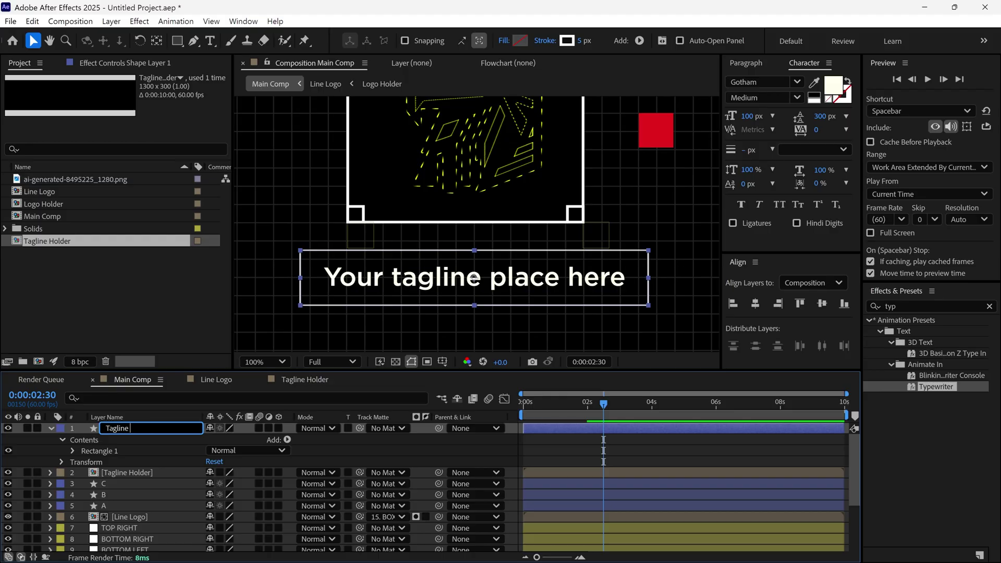
{"action": "type", "text": "Tagline outline"}
{"action": "key", "text": "Return"}
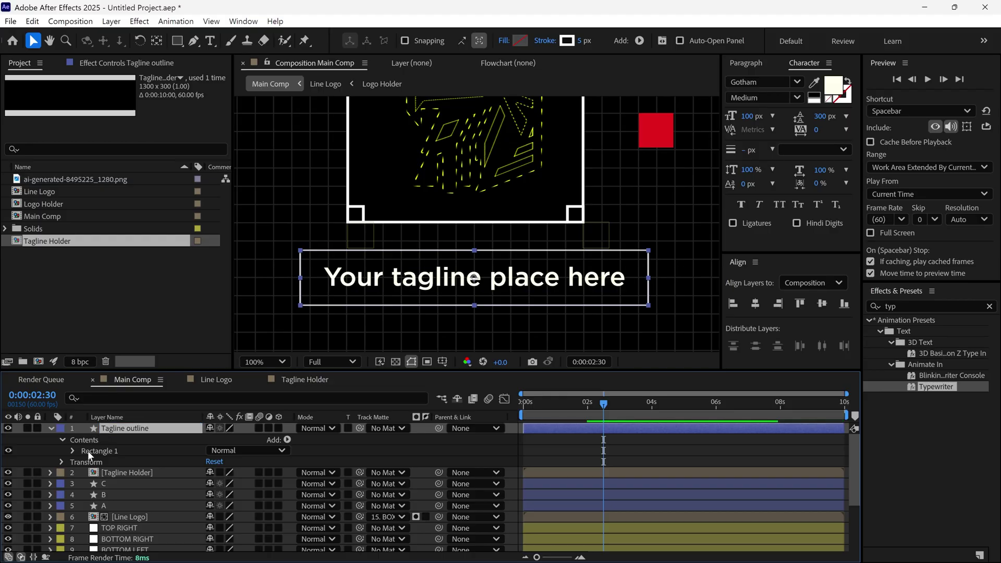
Add dashes to the stroke of the tagline rectangle and set the dash length to 20
{"action": "left_click", "coordinate": [72, 451]}
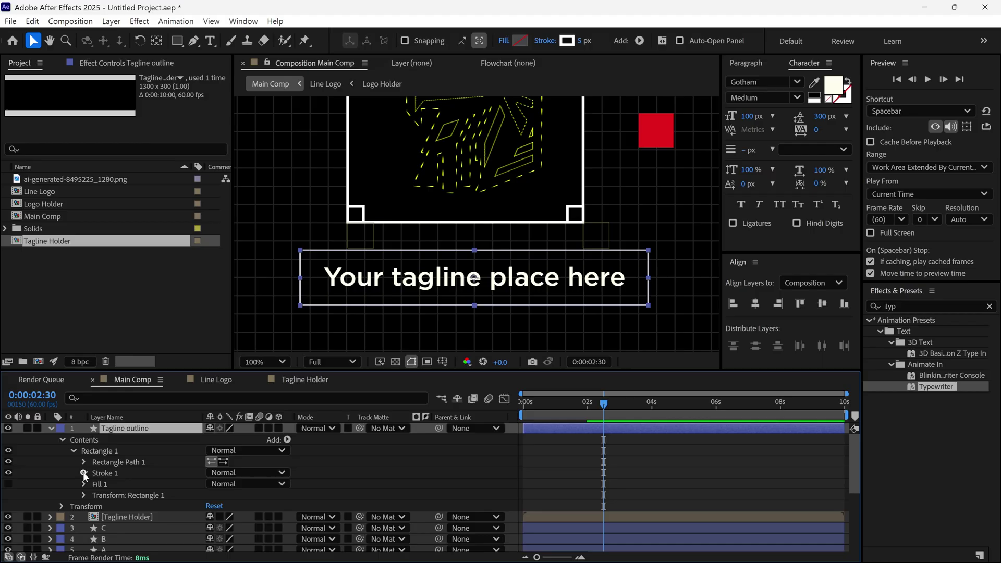
{"action": "left_click", "coordinate": [83, 474]}
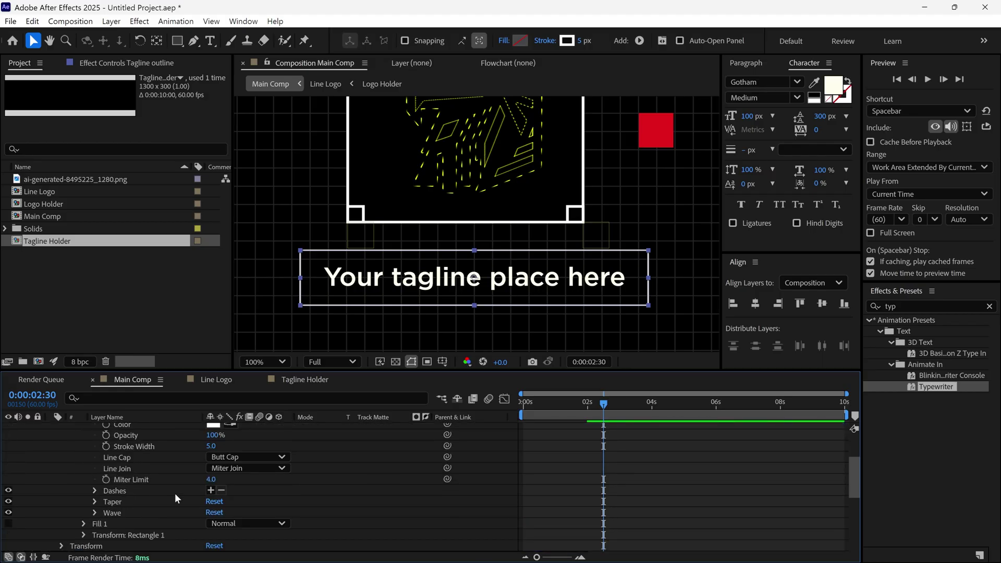
{"action": "left_click", "coordinate": [210, 490]}
{"action": "left_click", "coordinate": [213, 501]}
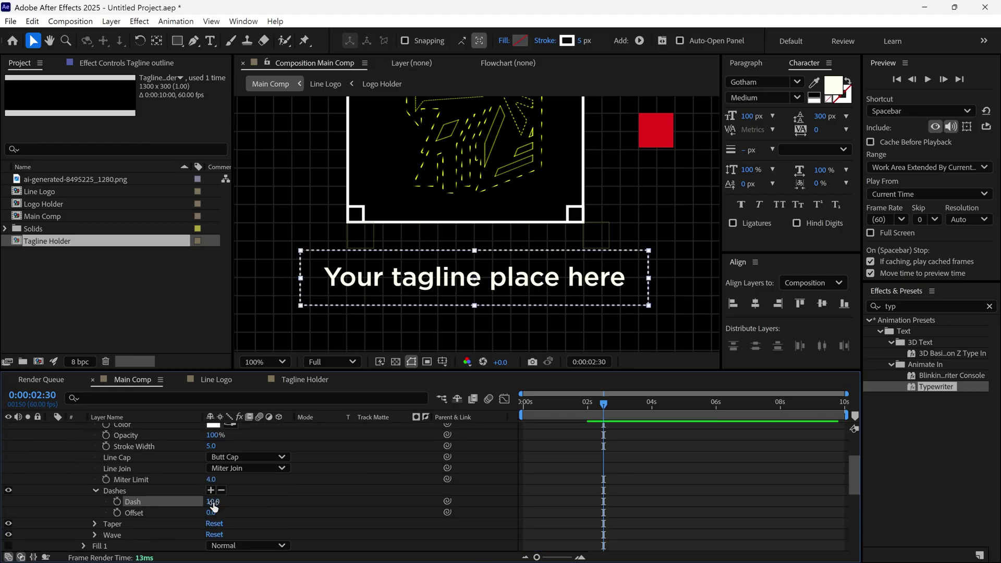
{"action": "type", "text": "20"}
{"action": "key", "text": "Return"}
Round the corners of the tagline rectangle with a roundness of 65, and collapse the layer's properties
{"action": "scroll", "coordinate": [95, 480], "scroll_direction": "up", "scroll_amount": 5}
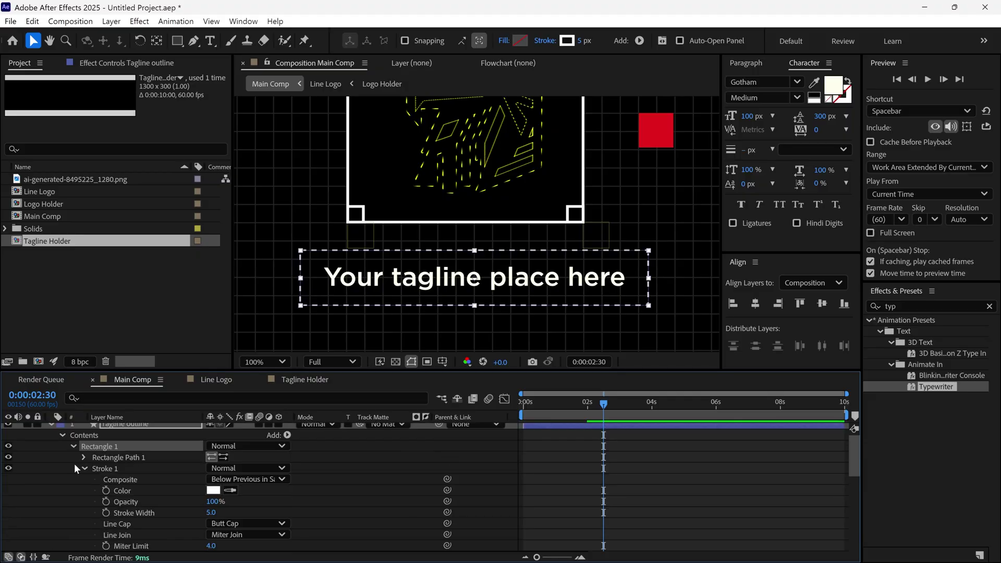
{"action": "left_click", "coordinate": [84, 457]}
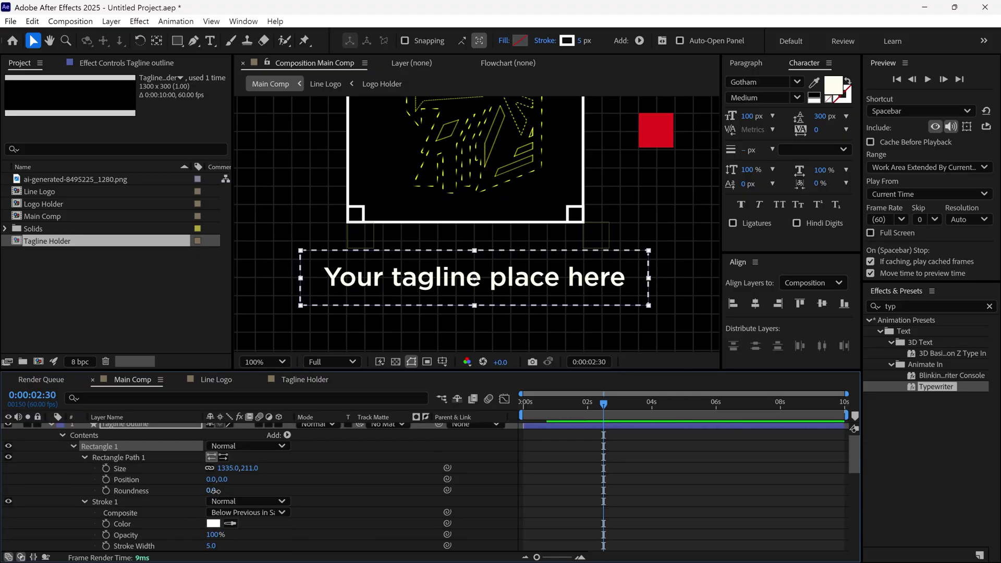
{"action": "left_click_drag", "start_coordinate": [214, 491], "coordinate": [254, 493]}
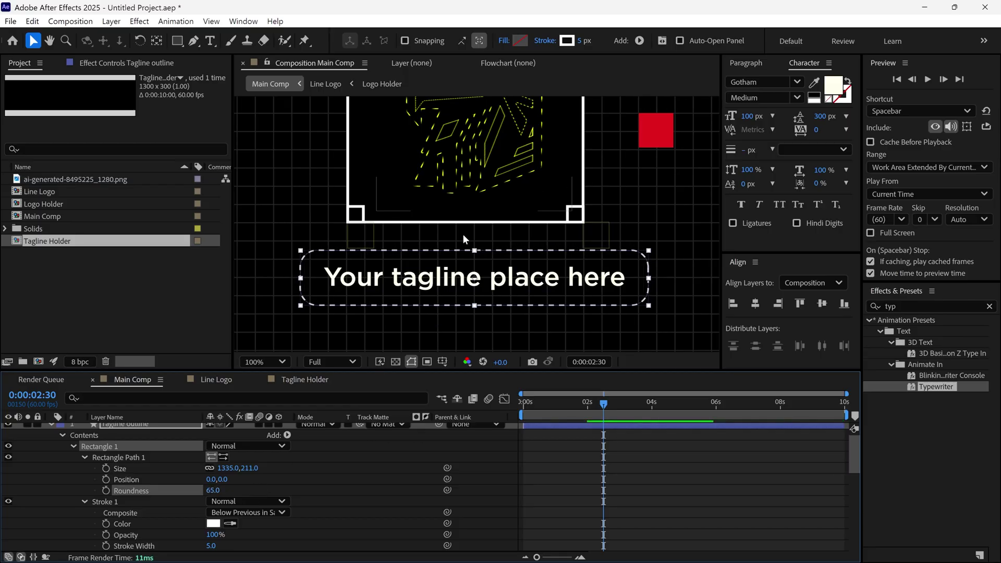
{"action": "left_click", "coordinate": [50, 424]}
{"action": "key", "text": "shift+slash"}
Create a new composition named Arrow, 300 px wide and 300 px high, and show its title/action safe guides
{"action": "left_click", "coordinate": [113, 303]}
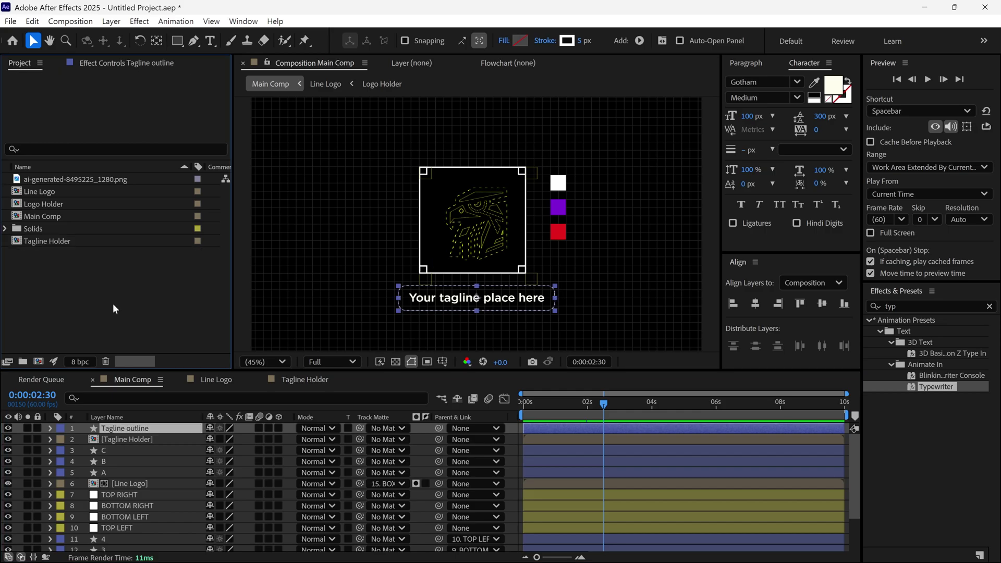
{"action": "left_click", "coordinate": [39, 362]}
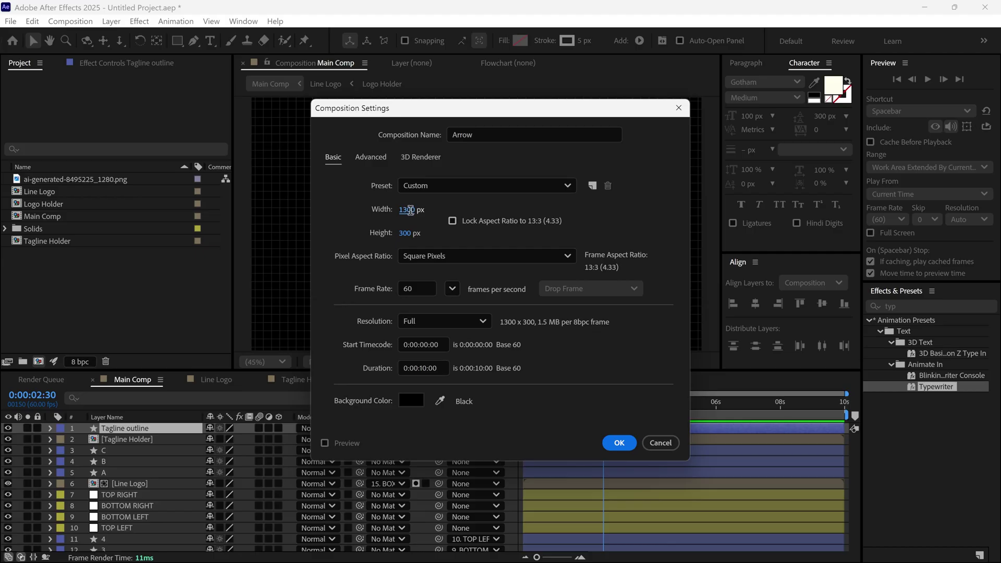
{"action": "left_click", "coordinate": [407, 209]}
{"action": "type", "text": "300"}
{"action": "key", "text": "Return"}
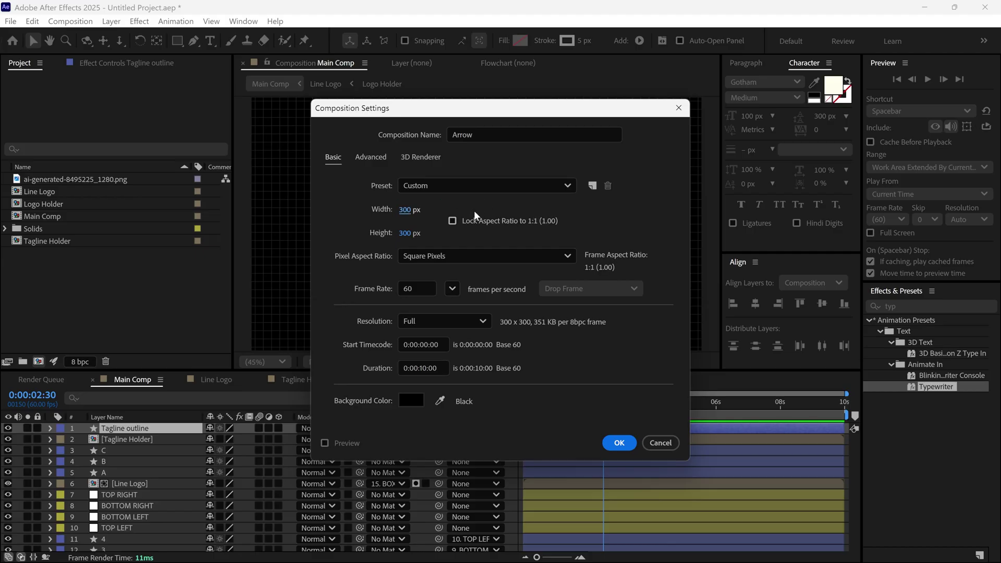
{"action": "left_click", "coordinate": [619, 443]}
{"action": "left_click", "coordinate": [443, 362]}
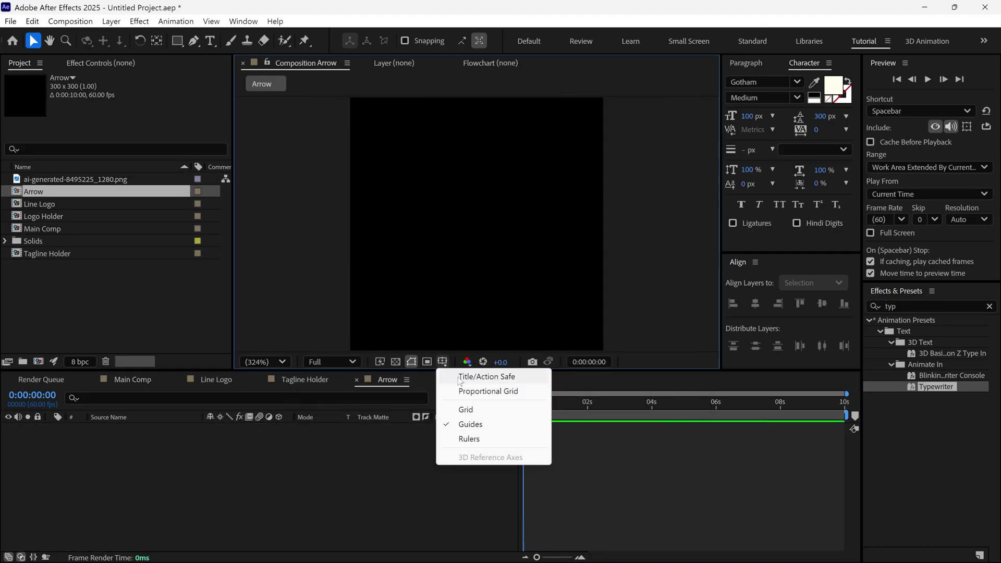
{"action": "left_click", "coordinate": [458, 377]}
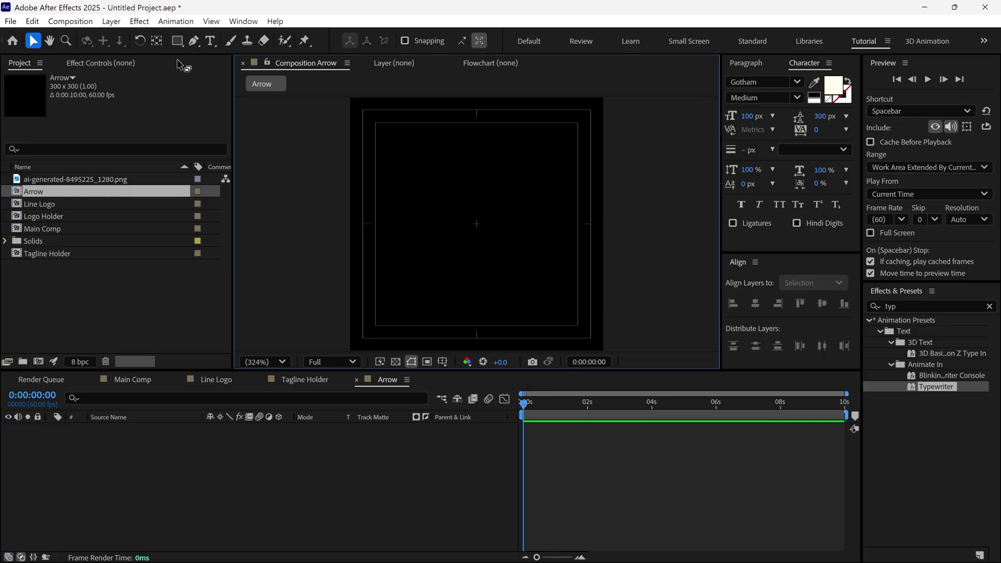
Choose the Pen tool and set its shape fill to a solid colour of FFFFFF
{"action": "left_click", "coordinate": [193, 41]}
{"action": "left_click", "coordinate": [397, 44]}
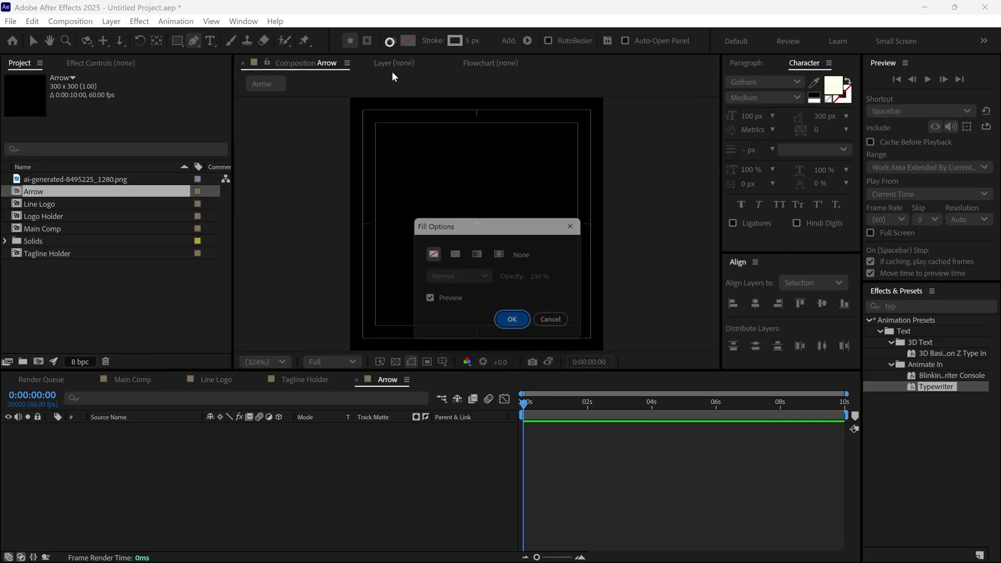
{"action": "left_click", "coordinate": [452, 257]}
{"action": "left_click", "coordinate": [516, 324]}
{"action": "left_click", "coordinate": [408, 40]}
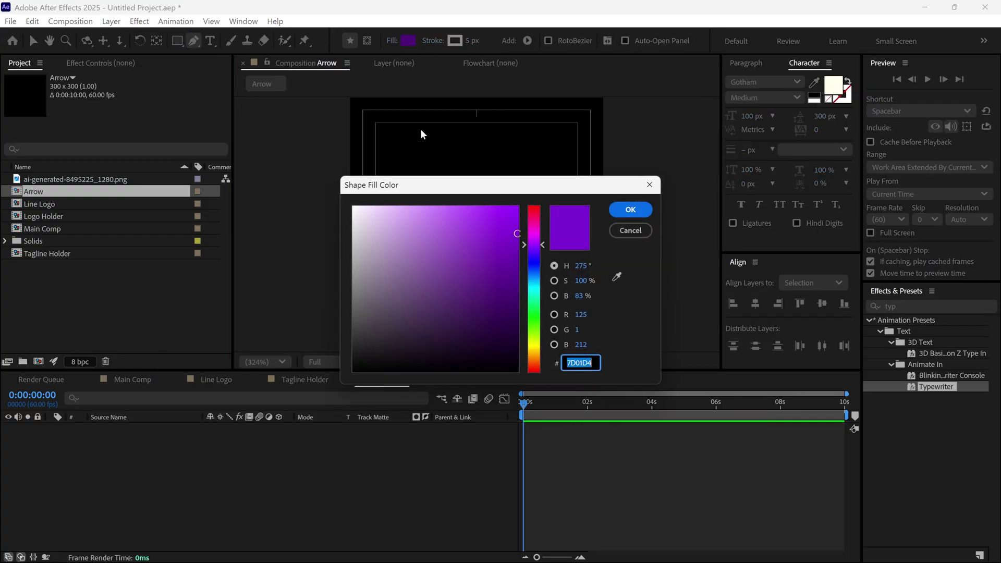
{"action": "type", "text": "ffffff"}
{"action": "left_click", "coordinate": [632, 210]}
Set the shape stroke colour to a dark grey sampled from the program's interface
{"action": "left_click", "coordinate": [455, 41]}
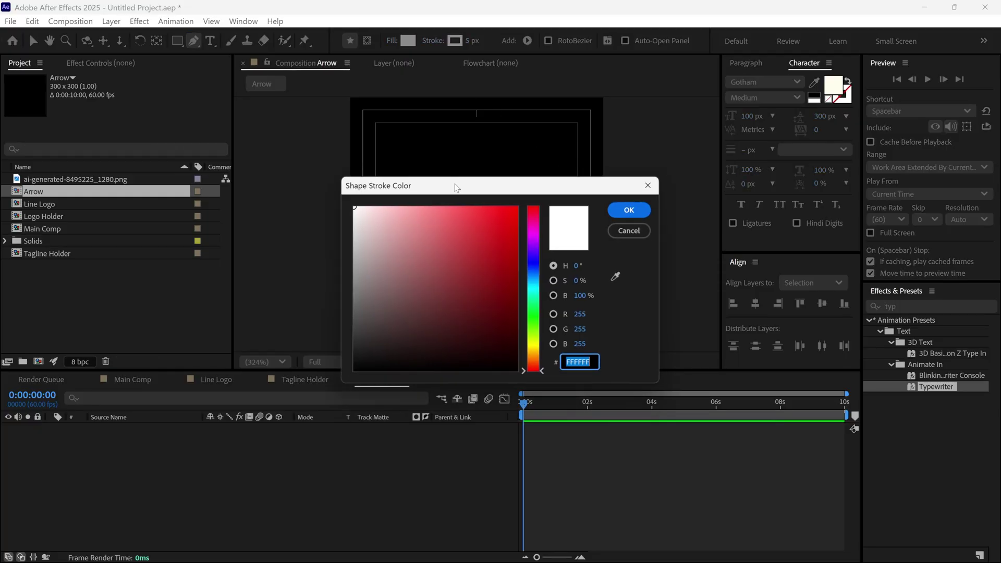
{"action": "left_click_drag", "start_coordinate": [383, 237], "coordinate": [307, 359]}
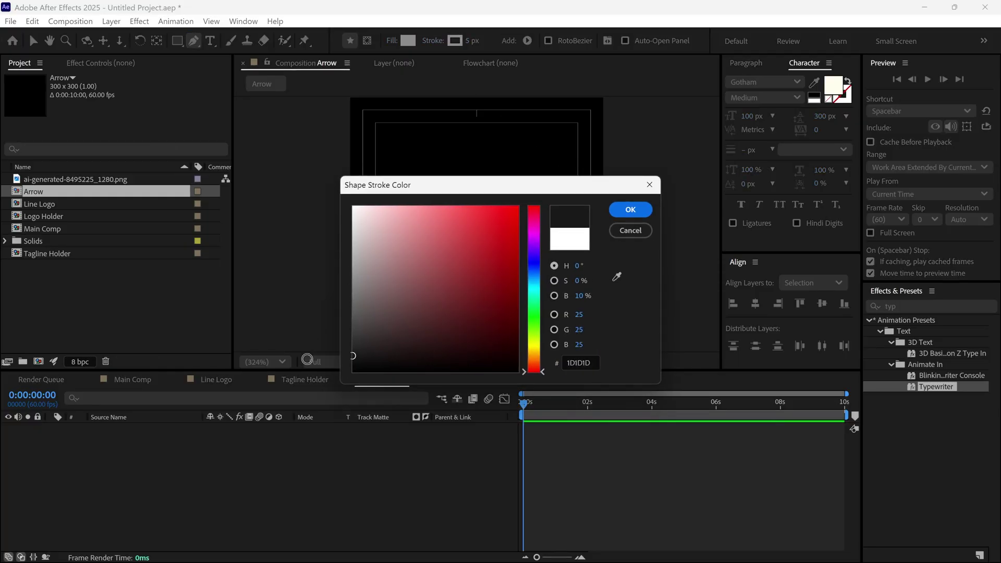
{"action": "left_click", "coordinate": [630, 209]}
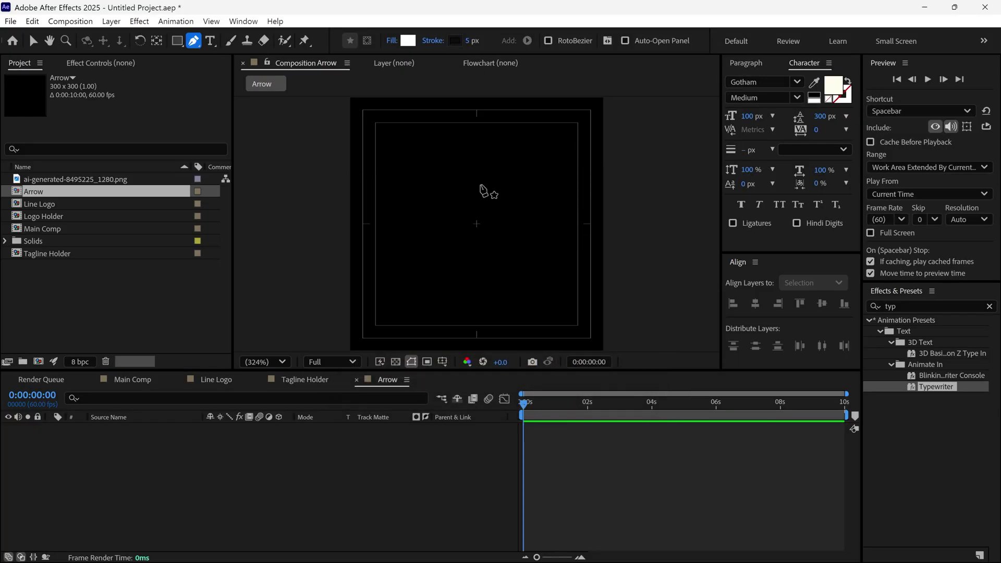
Draw a closed upward-pointing arrow in the Arrow composition, with a wide triangular head and a rectangular stem
{"action": "left_click", "coordinate": [476, 134]}
{"action": "left_click", "coordinate": [394, 237]}
{"action": "left_click", "coordinate": [471, 246]}
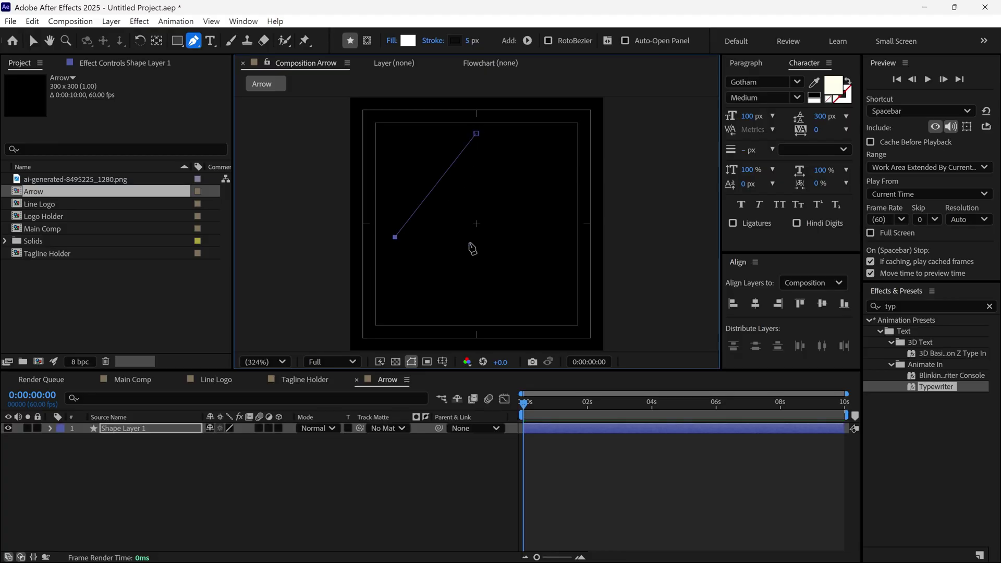
{"action": "key", "text": "ctrl+z"}
{"action": "left_click", "coordinate": [460, 237], "text": "shift"}
{"action": "left_click", "coordinate": [459, 298]}
{"action": "left_click", "coordinate": [509, 299]}
{"action": "left_click", "coordinate": [509, 235]}
{"action": "left_click", "coordinate": [562, 235]}
{"action": "left_click", "coordinate": [476, 133]}
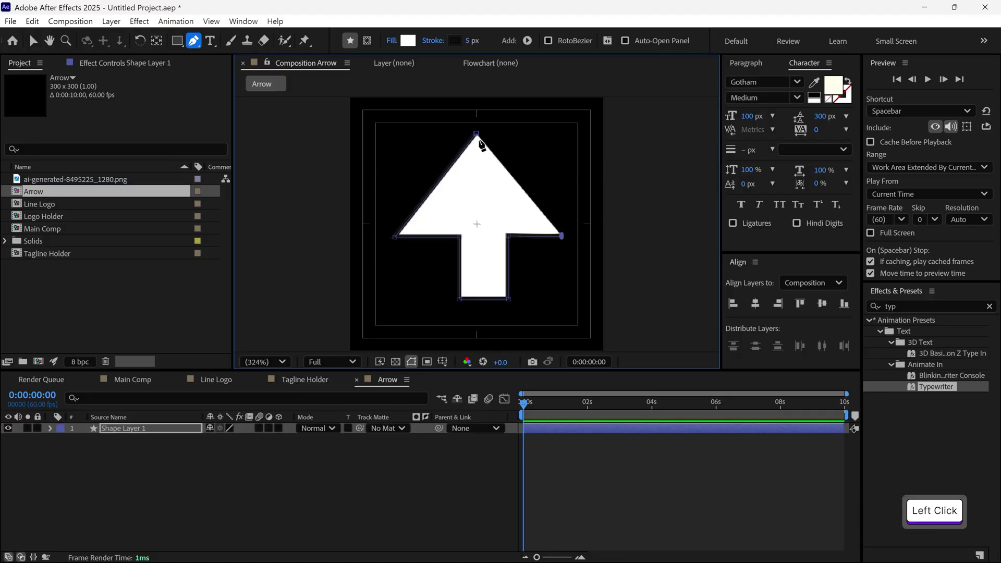
Even out the arrow by shifting its tip slightly sideways and moving the stem's four points under the head
{"action": "left_click_drag", "start_coordinate": [476, 134], "coordinate": [481, 132]}
{"action": "key", "text": "v"}
{"action": "left_click_drag", "start_coordinate": [523, 315], "coordinate": [454, 237]}
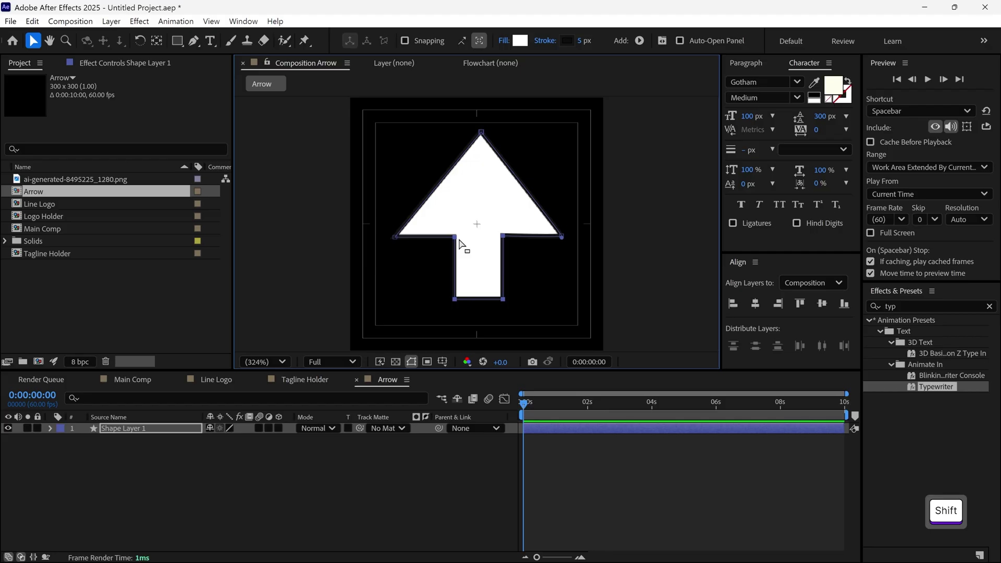
{"action": "left_click", "coordinate": [454, 237], "text": "shift"}
{"action": "left_click", "coordinate": [450, 218]}
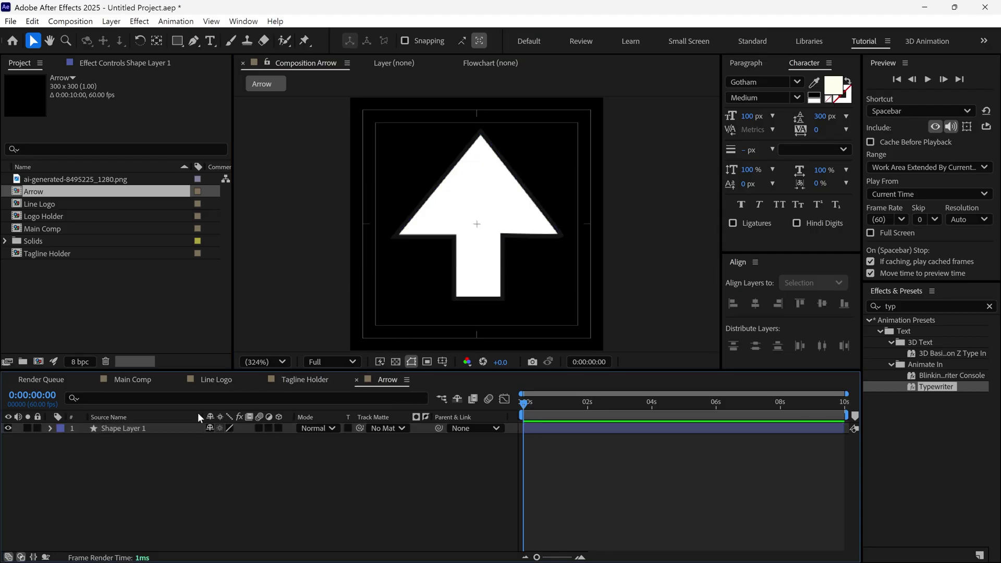
Add the Arrow composition to Main Comp as the top layer and move it to the lower right of the red square
{"action": "left_click", "coordinate": [117, 382]}
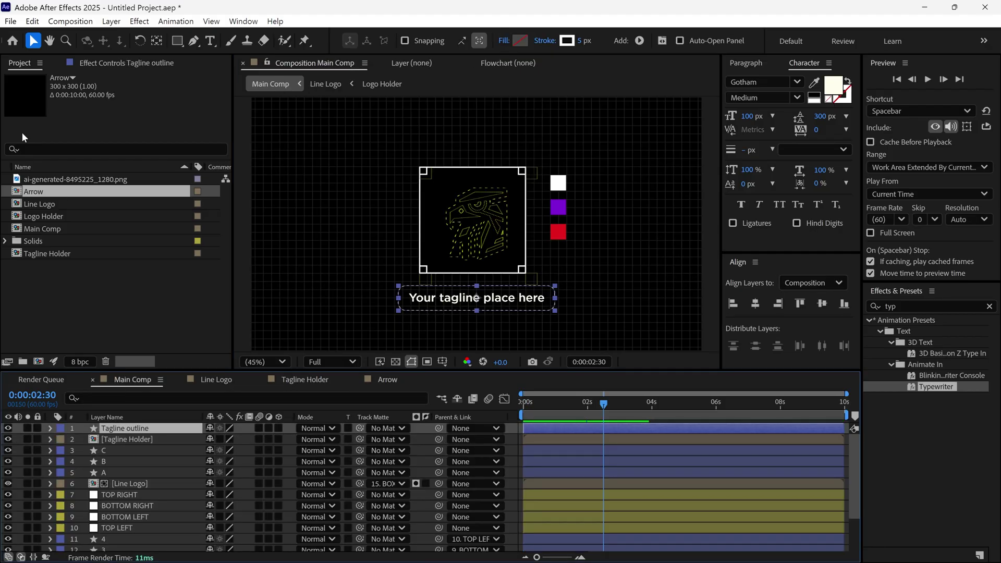
{"action": "left_click_drag", "start_coordinate": [54, 195], "coordinate": [124, 423]}
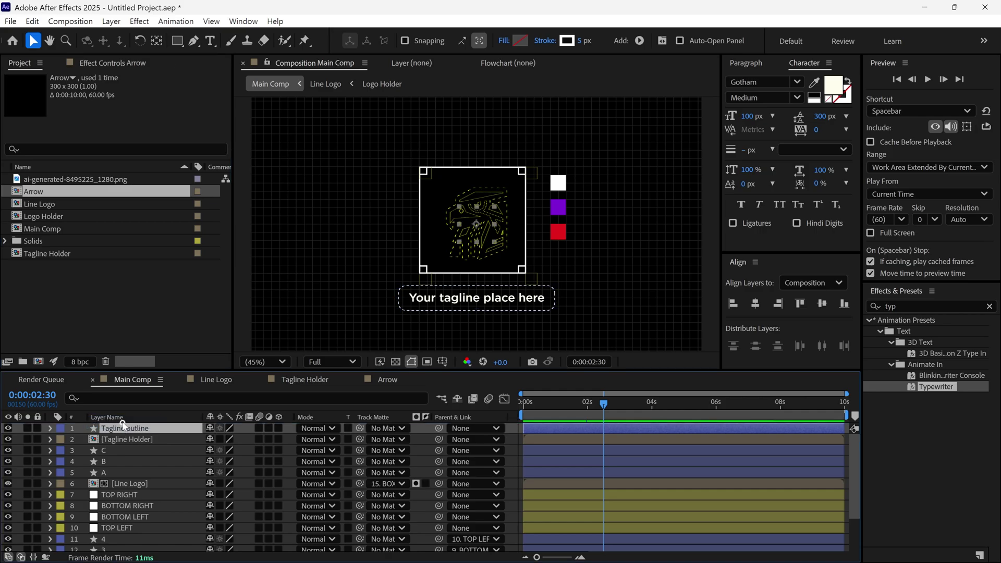
{"action": "left_click_drag", "start_coordinate": [493, 224], "coordinate": [582, 262]}
{"action": "left_click_drag", "start_coordinate": [582, 262], "coordinate": [452, 285]}
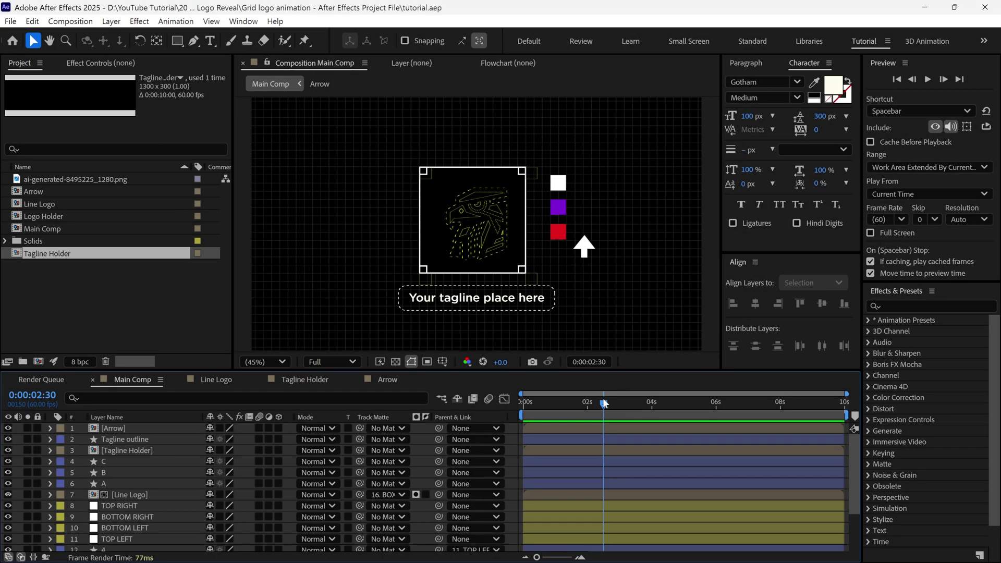
Return to the start of the timeline and set the Arrow layer's rotation to -37°
{"action": "left_click_drag", "start_coordinate": [604, 403], "coordinate": [523, 404]}
{"action": "left_click", "coordinate": [121, 430]}
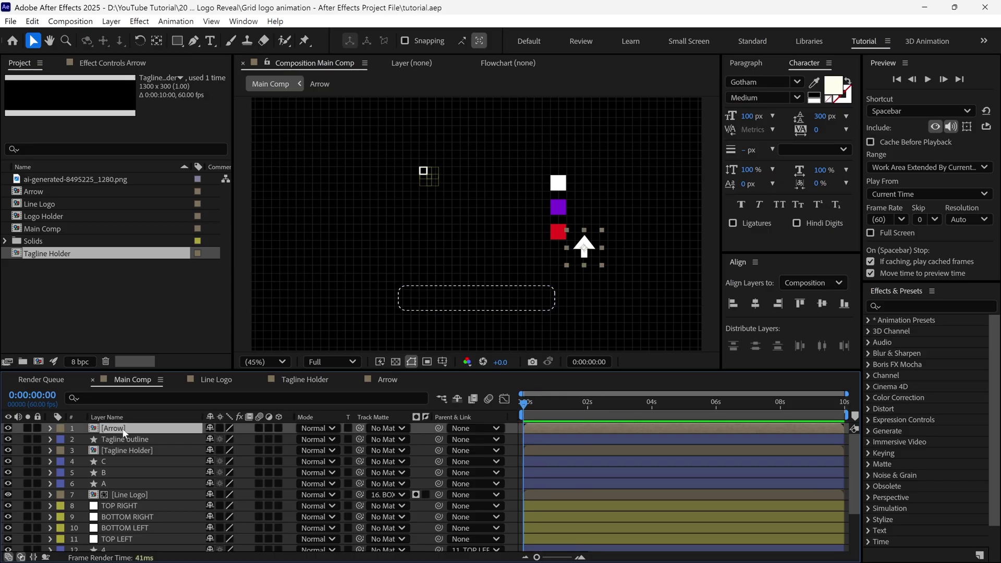
{"action": "key", "text": "r"}
{"action": "left_click_drag", "start_coordinate": [229, 436], "coordinate": [201, 444]}
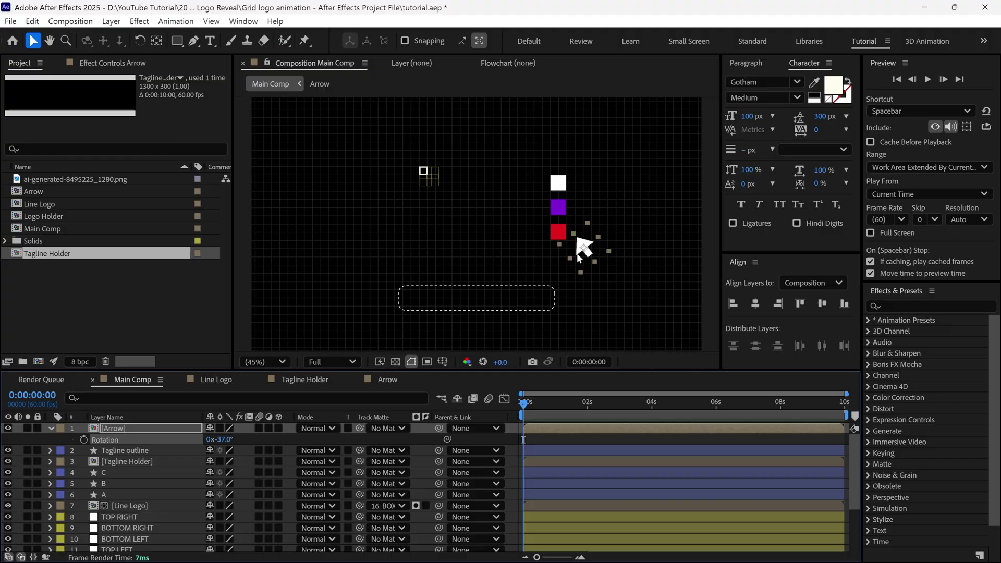
Move the arrow just above the right end of the tagline outline and set a Position keyframe at 0:00:00:00
{"action": "left_click_drag", "start_coordinate": [579, 258], "coordinate": [535, 278]}
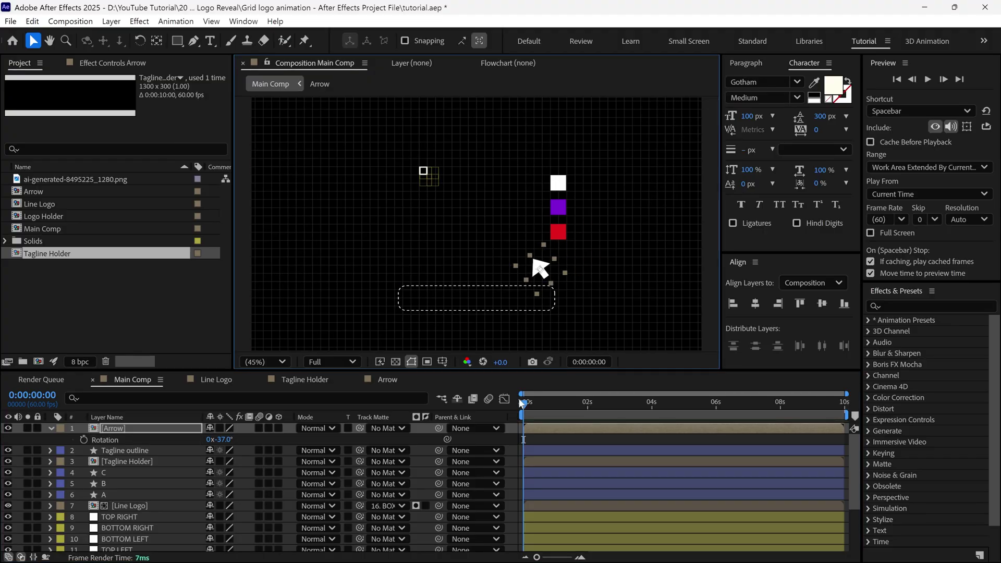
{"action": "key", "text": "p"}
{"action": "left_click", "coordinate": [83, 439]}
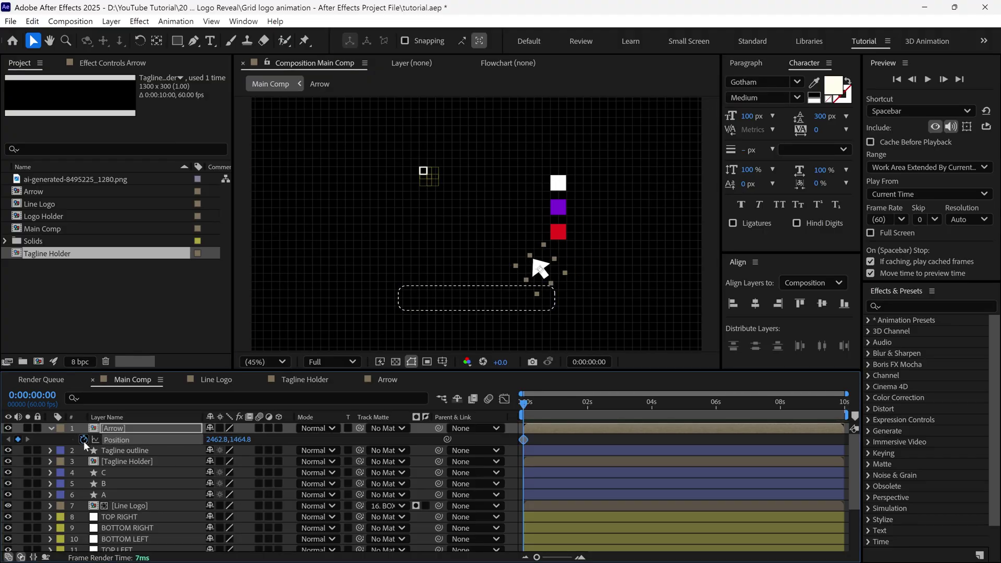
At 0:00:01:06, keyframe the arrow's position with its tip on the inner corner of the box's upper-left handle, at about 1551.7, 740.1
{"action": "left_click_drag", "start_coordinate": [523, 402], "coordinate": [558, 427]}
{"action": "left_click_drag", "start_coordinate": [540, 268], "coordinate": [431, 183]}
{"action": "key", "text": "grave"}
{"action": "scroll", "coordinate": [443, 198], "scroll_direction": "up", "scroll_amount": 6}
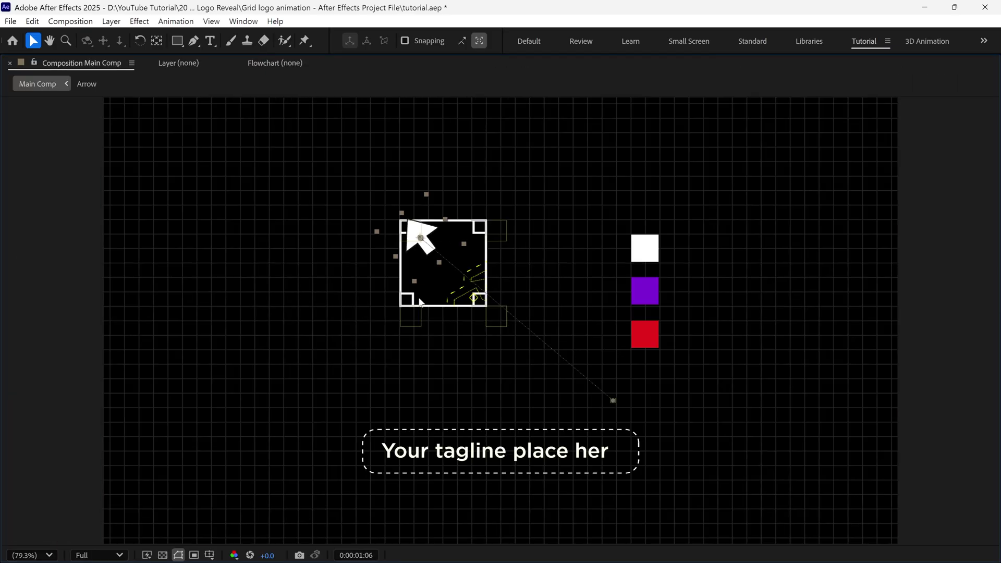
{"action": "left_click_drag", "start_coordinate": [361, 463], "coordinate": [619, 477]}
{"action": "left_click_drag", "start_coordinate": [371, 236], "coordinate": [424, 343]}
{"action": "key", "text": "v"}
{"action": "key", "text": "grave"}
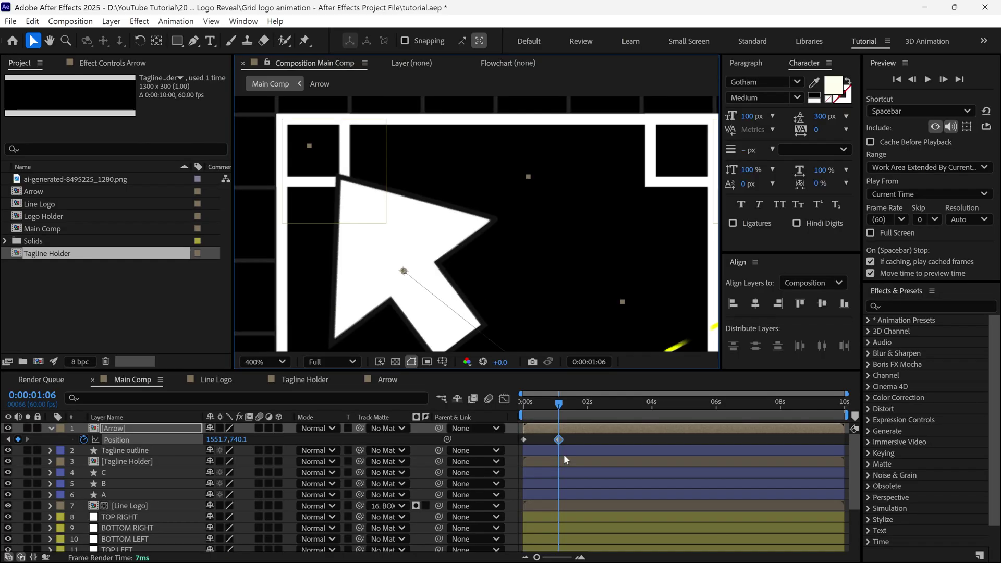
Shift all layers except Arrow and Grid so that they start at 0:00:01:06
{"action": "key", "text": "ctrl+a"}
{"action": "left_click", "coordinate": [551, 437], "text": "ctrl"}
{"action": "scroll", "coordinate": [540, 460], "scroll_direction": "down", "scroll_amount": 3}
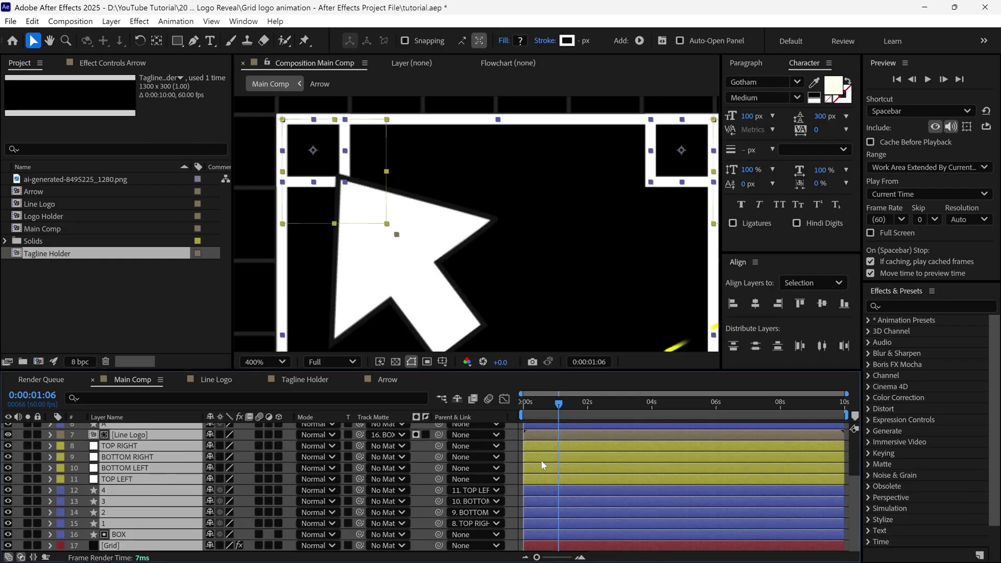
{"action": "left_click", "coordinate": [542, 547], "text": "ctrl"}
{"action": "scroll", "coordinate": [542, 501], "scroll_direction": "up", "scroll_amount": 3}
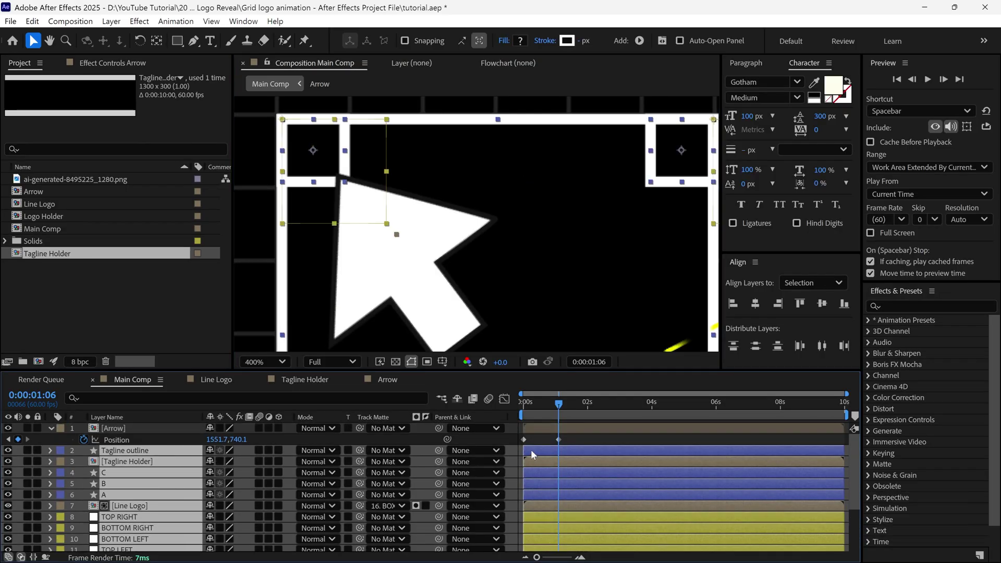
{"action": "left_click_drag", "start_coordinate": [531, 449], "coordinate": [558, 449]}
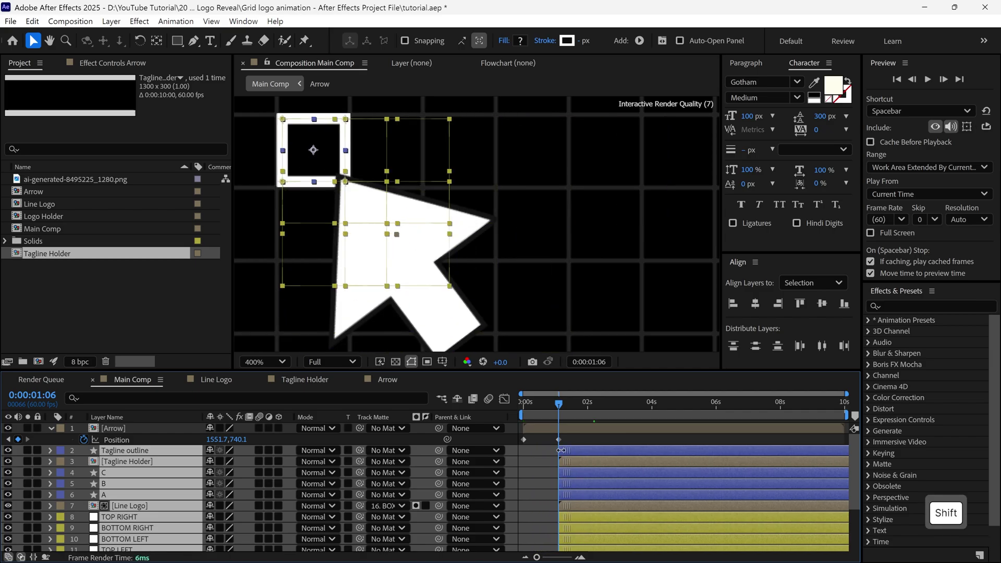
{"action": "key", "text": "ctrl+shift+a"}
At BOX's second path keyframe, 0:00:02:39, move the arrow so its tip meets the expanded box's lower-right corner
{"action": "key", "text": "shift+slash"}
{"action": "scroll", "coordinate": [176, 466], "scroll_direction": "down", "scroll_amount": 3}
{"action": "left_click", "coordinate": [175, 536]}
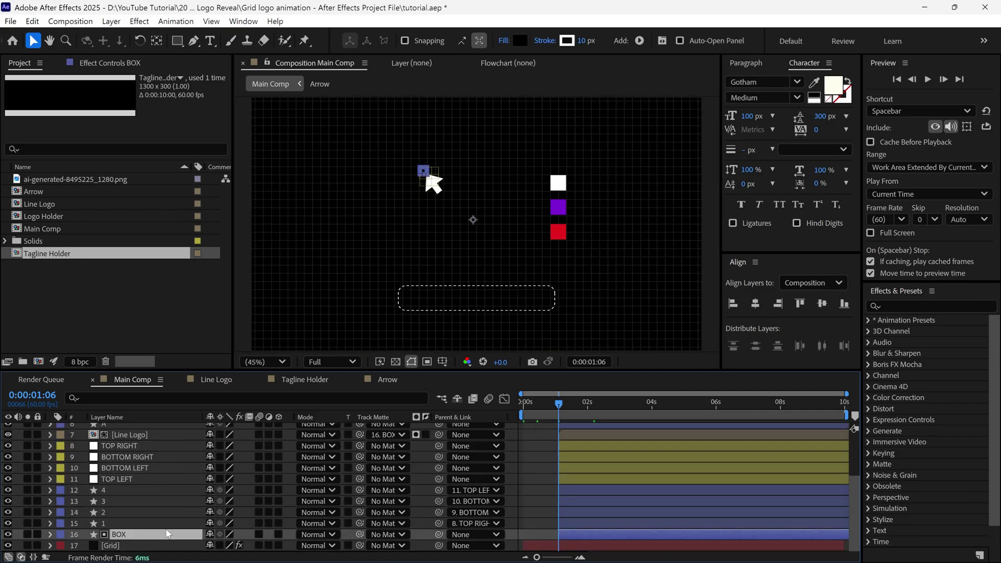
{"action": "key", "text": "u"}
{"action": "left_click_drag", "start_coordinate": [632, 542], "coordinate": [559, 546]}
{"action": "left_click_drag", "start_coordinate": [558, 409], "coordinate": [605, 412]}
{"action": "scroll", "coordinate": [615, 484], "scroll_direction": "up", "scroll_amount": 3}
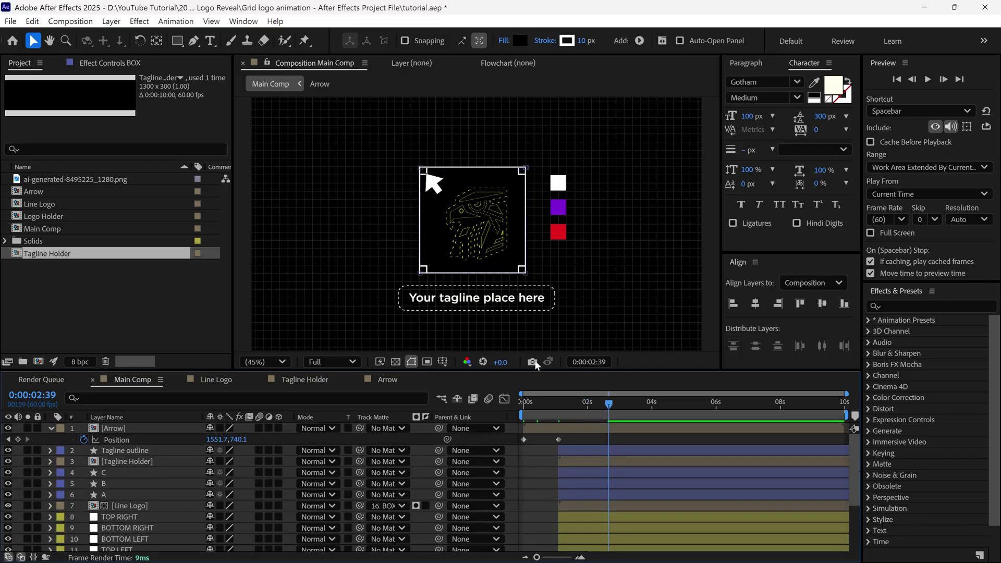
{"action": "key", "text": "slash"}
{"action": "left_click_drag", "start_coordinate": [382, 140], "coordinate": [598, 337]}
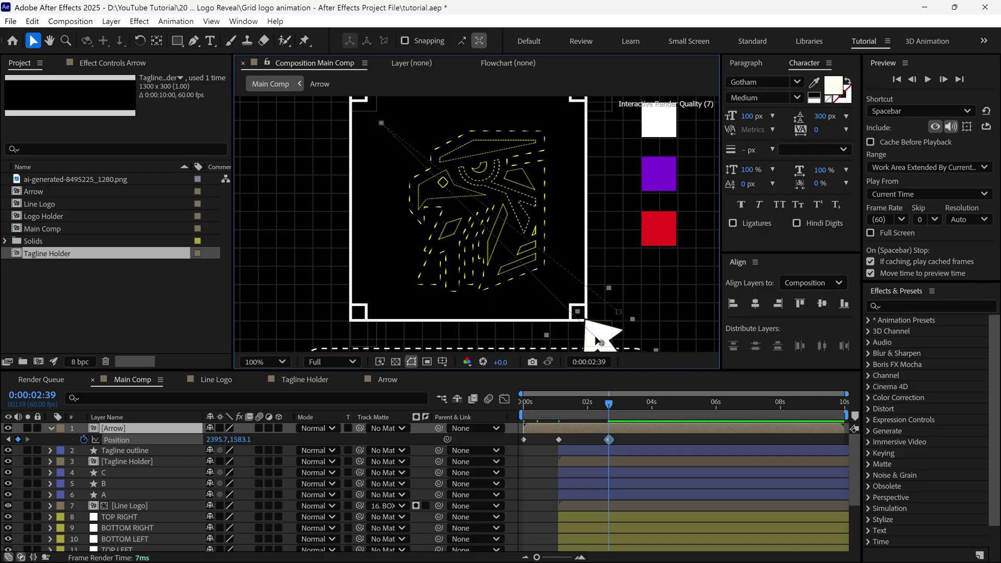
Preview the arrow and the expanding box from 0:00:01:06
{"action": "left_click_drag", "start_coordinate": [609, 404], "coordinate": [558, 406]}
{"action": "key", "text": "shift+slash"}
{"action": "key", "text": "space"}
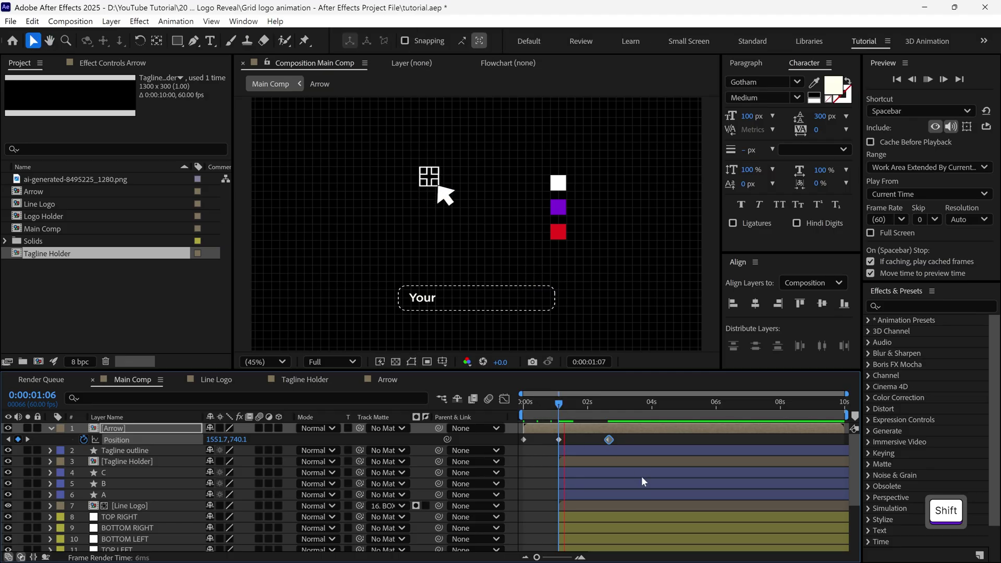
{"action": "key", "text": "space"}
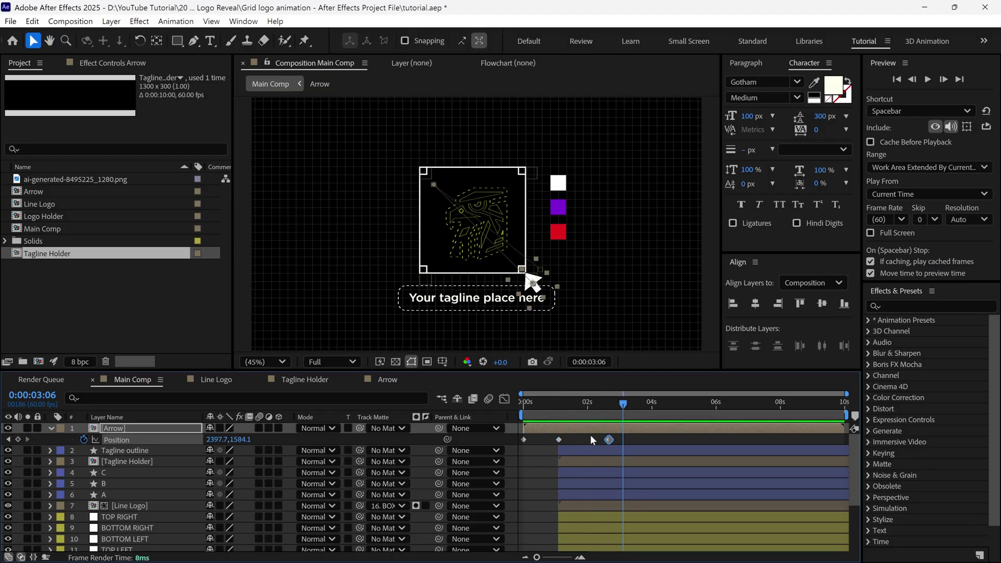
Keyframe the arrow's position on the white square at 0:00:03:48 and on the purple square at 0:00:04:59
{"action": "left_click_drag", "start_coordinate": [561, 408], "coordinate": [645, 417], "text": "shift"}
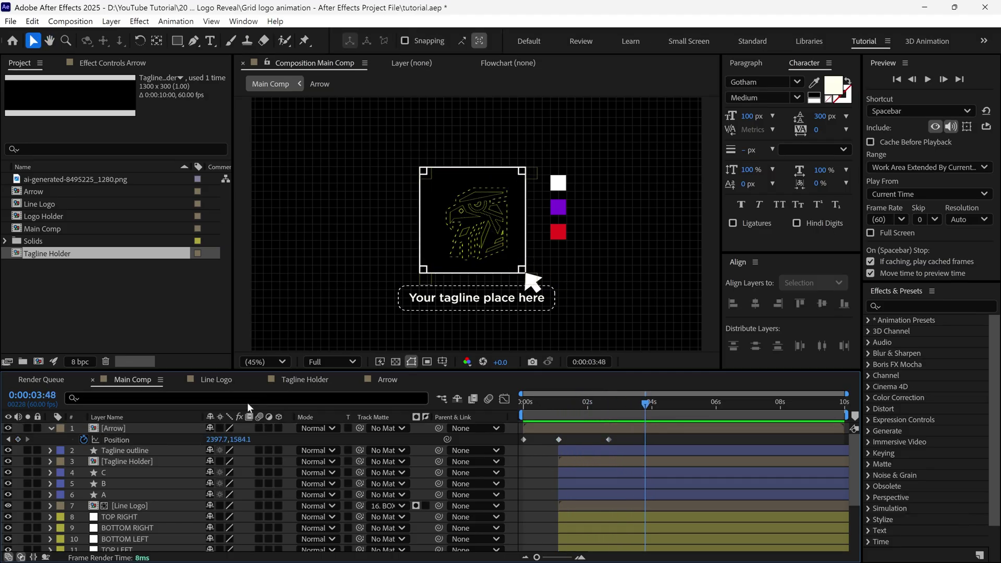
{"action": "left_click_drag", "start_coordinate": [532, 281], "coordinate": [564, 192]}
{"action": "left_click_drag", "start_coordinate": [614, 401], "coordinate": [682, 402]}
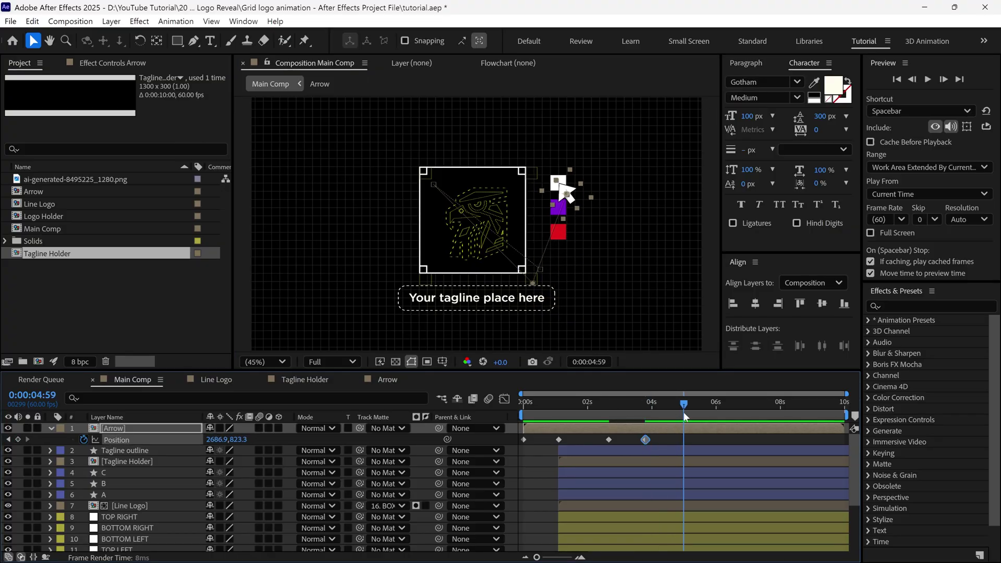
{"action": "left_click_drag", "start_coordinate": [565, 194], "coordinate": [568, 219]}
Keyframe the arrow below the tagline's left end at 0:00:06:06, below its right end about a second on, and on the red square at 0:00:08:01
{"action": "left_click_drag", "start_coordinate": [682, 404], "coordinate": [720, 405]}
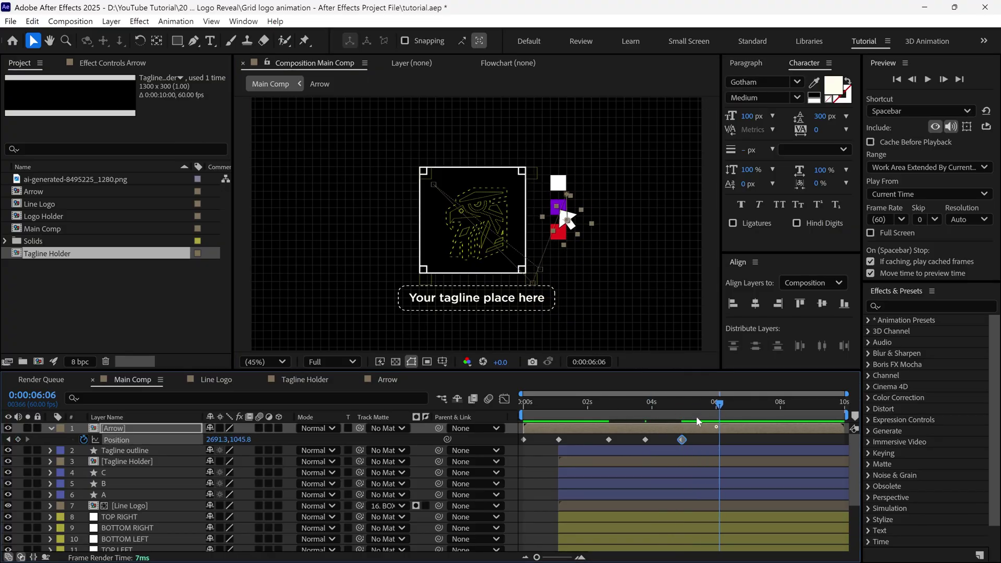
{"action": "left_click_drag", "start_coordinate": [567, 219], "coordinate": [432, 320]}
{"action": "left_click_drag", "start_coordinate": [719, 405], "coordinate": [751, 404]}
{"action": "left_click_drag", "start_coordinate": [432, 320], "coordinate": [562, 232]}
{"action": "left_click", "coordinate": [780, 404]}
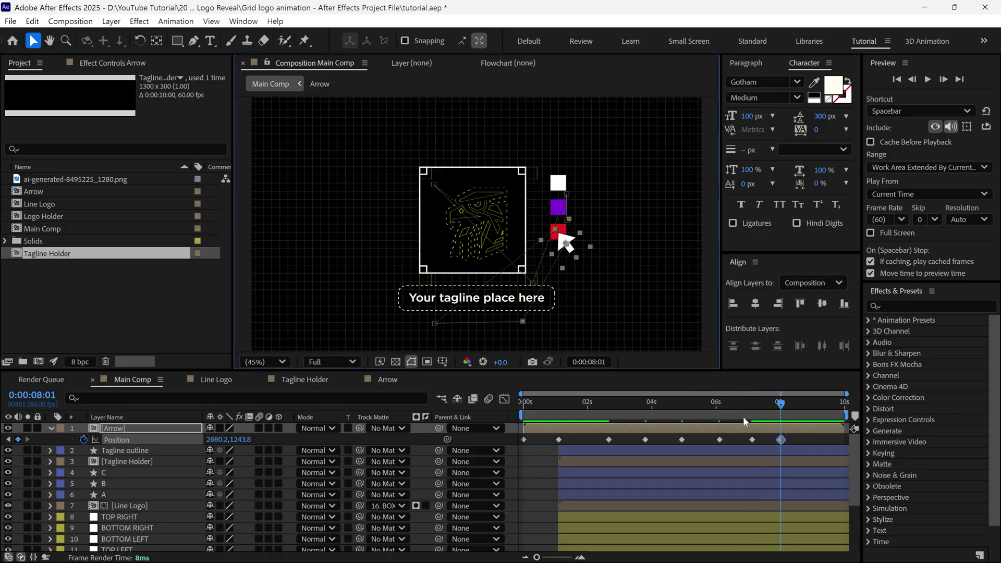
Preview the whole arrow animation from the start of the composition
{"action": "key", "text": "Home"}
{"action": "key", "text": "space"}
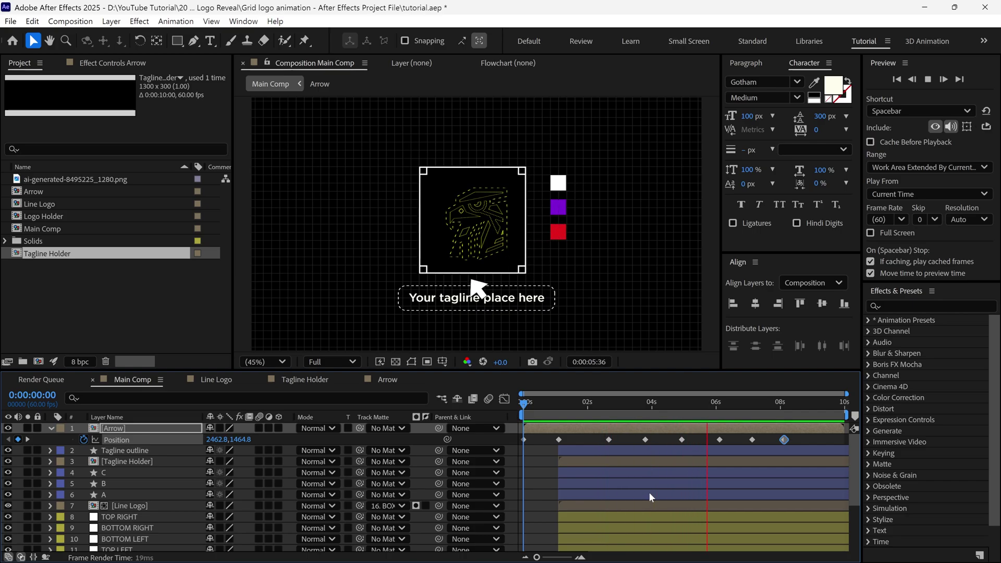
{"action": "key", "text": "space"}
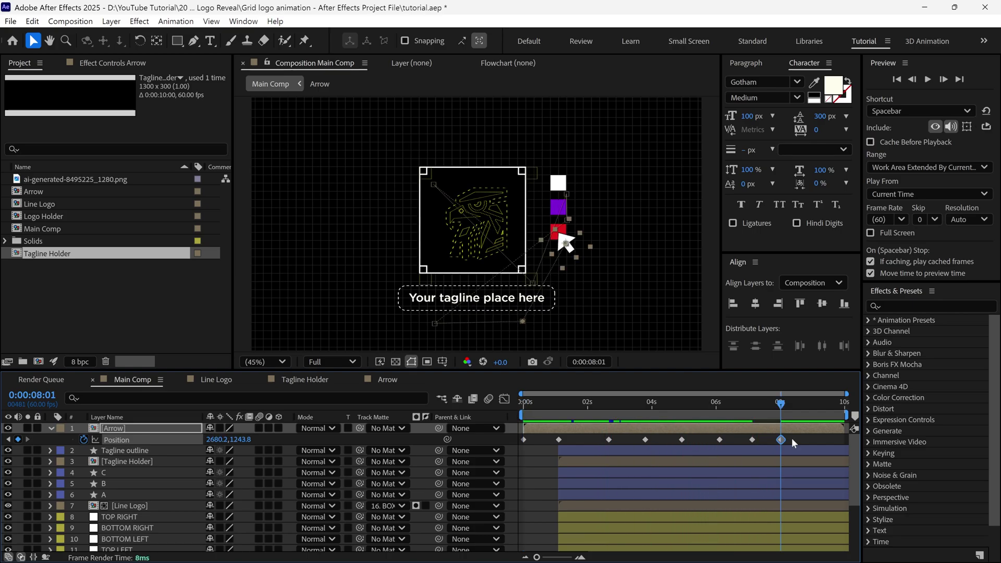
Apply Easy Ease to all the Arrow layer's Position keyframes and the BOX layer's Path keyframes
{"action": "key", "text": "grave"}
{"action": "left_click_drag", "start_coordinate": [894, 122], "coordinate": [520, 332]}
{"action": "right_click", "coordinate": [573, 300]}
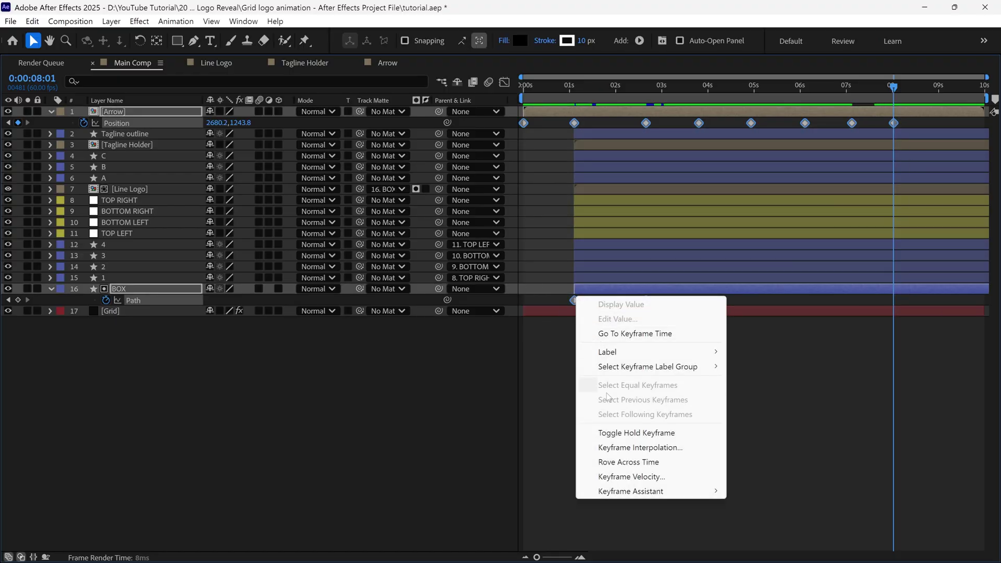
{"action": "mouse_move", "coordinate": [625, 491]}
{"action": "left_click", "coordinate": [741, 403]}
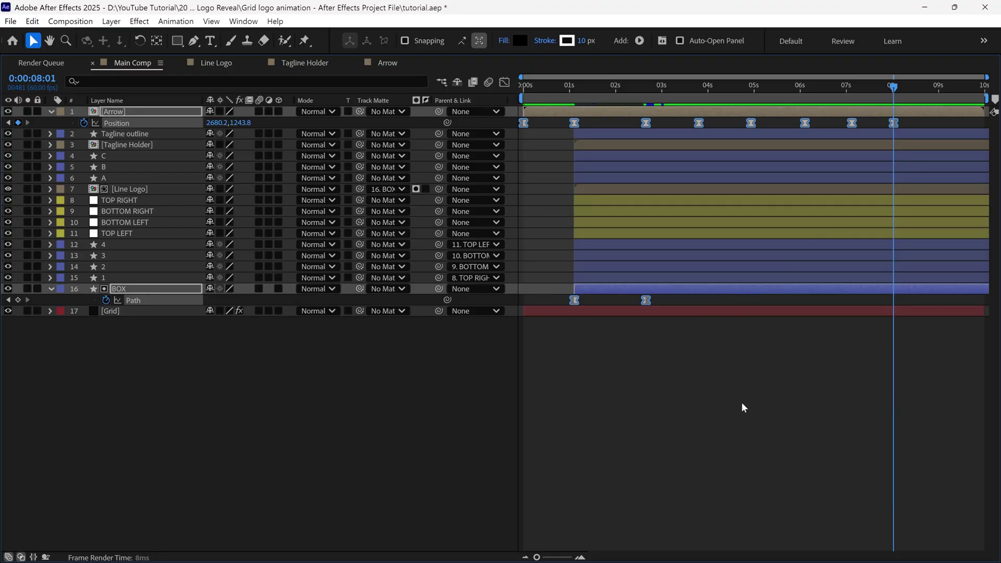
Steepen the speed curve between the BOX layer's two Path keyframes by lengthening their influence, and preview the box expansion
{"action": "left_click_drag", "start_coordinate": [668, 300], "coordinate": [606, 308]}
{"action": "key", "text": "grave"}
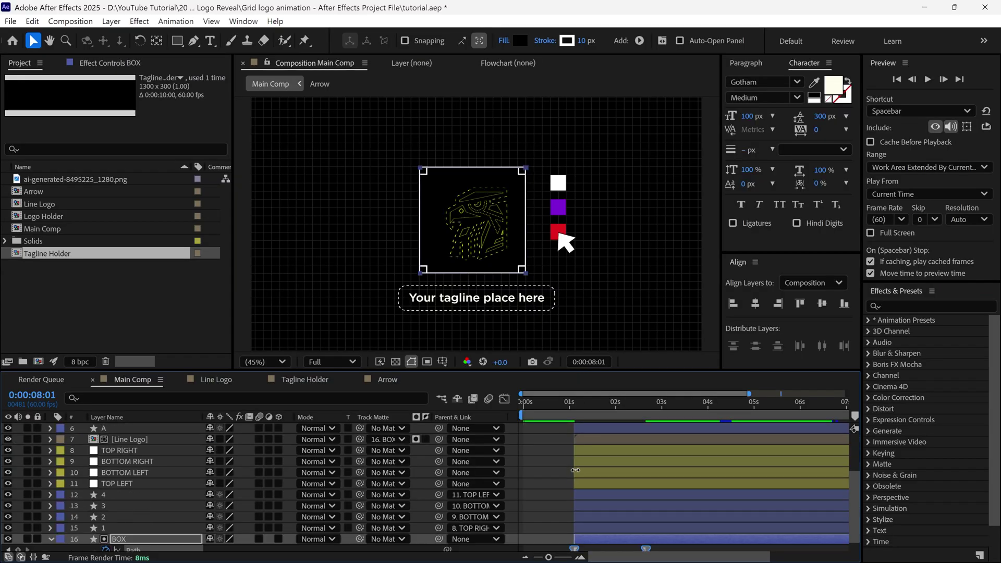
{"action": "key", "text": "shift+F3"}
{"action": "left_click_drag", "start_coordinate": [633, 502], "coordinate": [596, 502]}
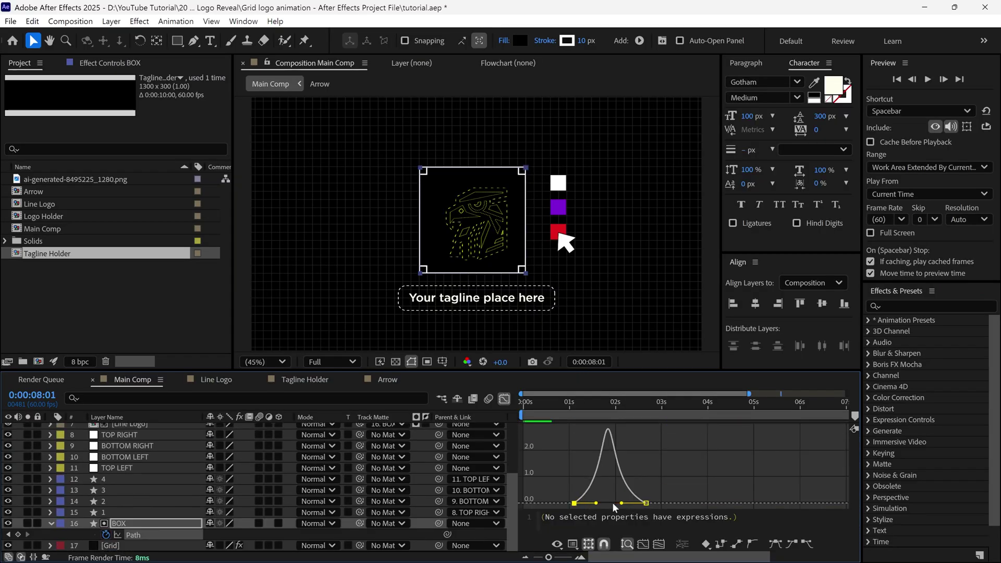
{"action": "left_click", "coordinate": [572, 404]}
{"action": "key", "text": "space"}
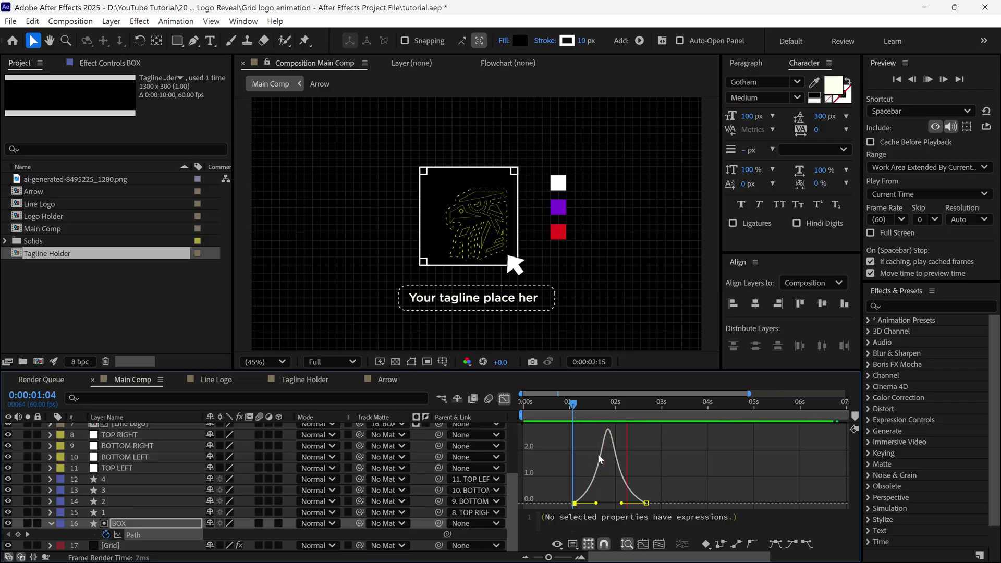
{"action": "key", "text": "space"}
{"action": "left_click", "coordinate": [607, 401]}
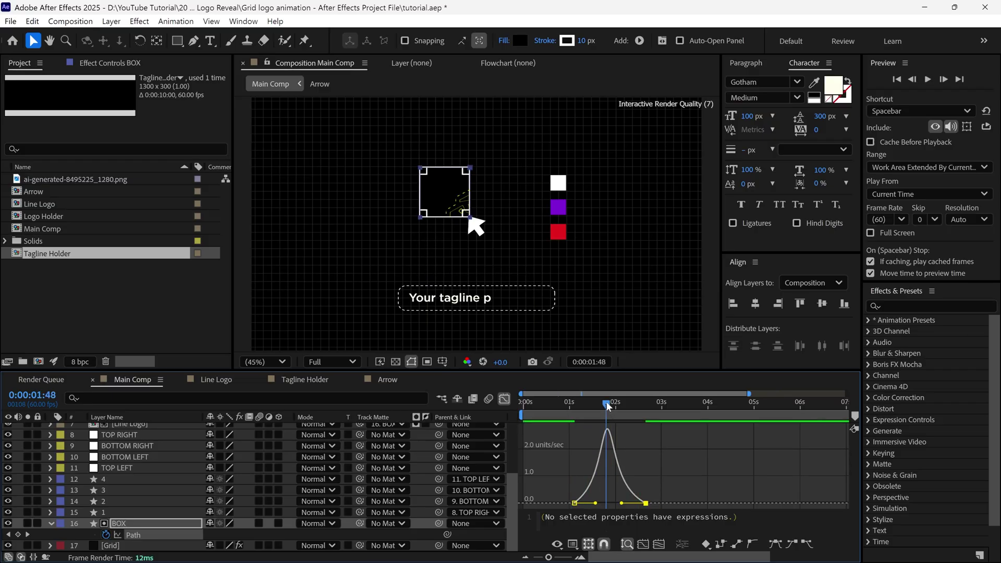
Steepen the Arrow's Position speed curve between its second and third keyframes to match the BOX, and preview the motion
{"action": "left_click", "coordinate": [504, 399]}
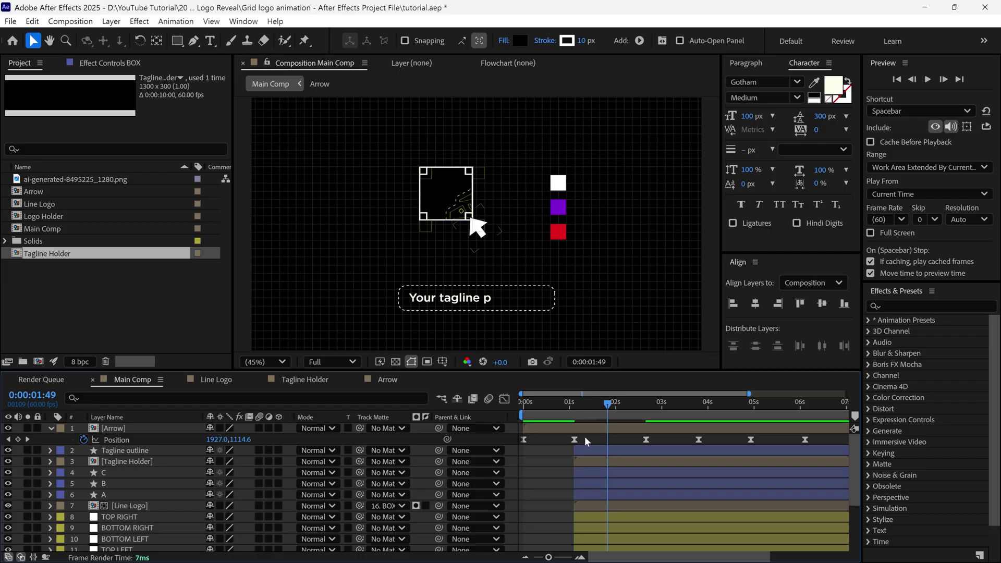
{"action": "left_click", "coordinate": [575, 439]}
{"action": "left_click", "coordinate": [504, 399]}
{"action": "left_click_drag", "start_coordinate": [586, 504], "coordinate": [597, 508]}
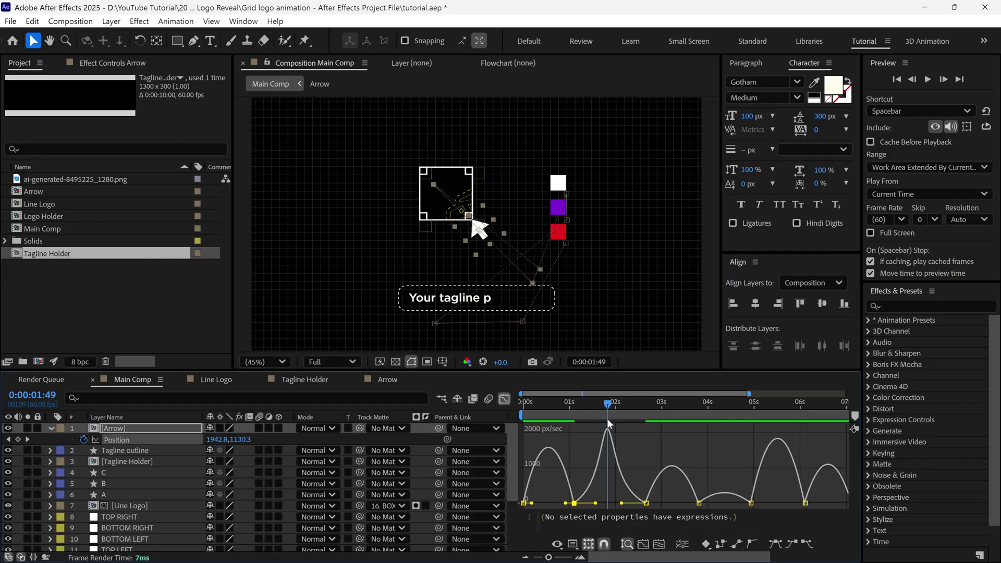
{"action": "left_click_drag", "start_coordinate": [607, 418], "coordinate": [573, 446]}
{"action": "key", "text": "space"}
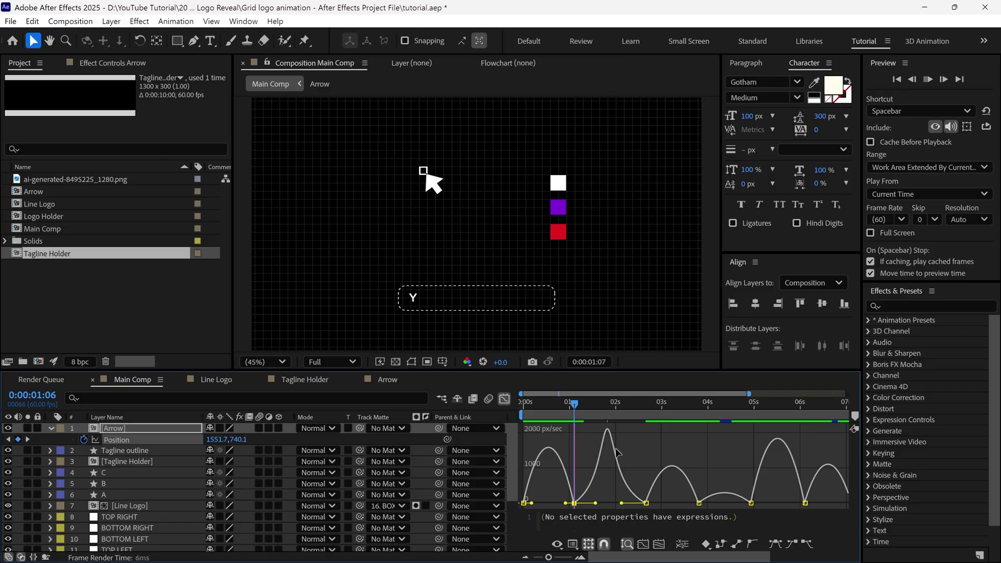
{"action": "left_click_drag", "start_coordinate": [574, 403], "coordinate": [562, 404]}
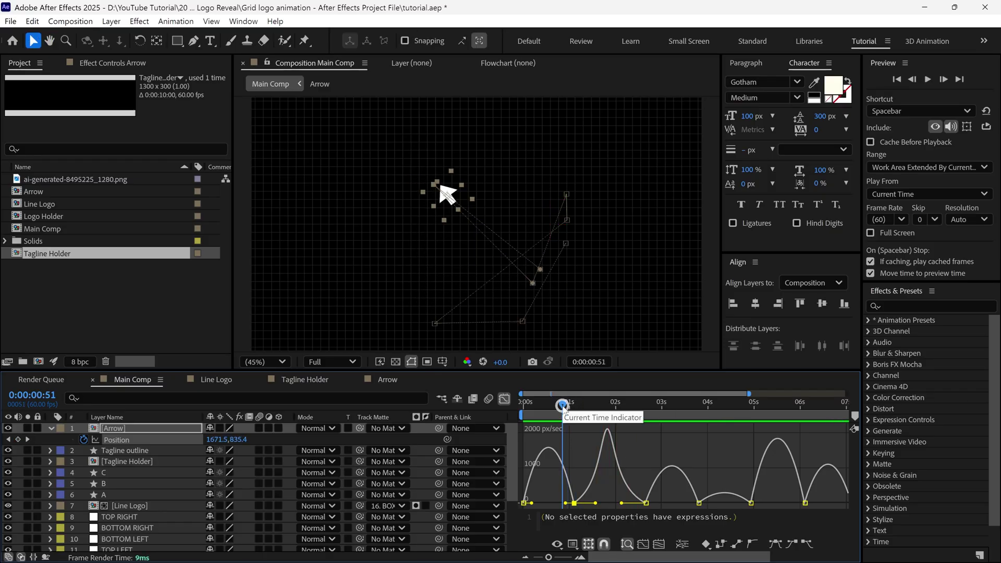
{"action": "left_click", "coordinate": [504, 398]}
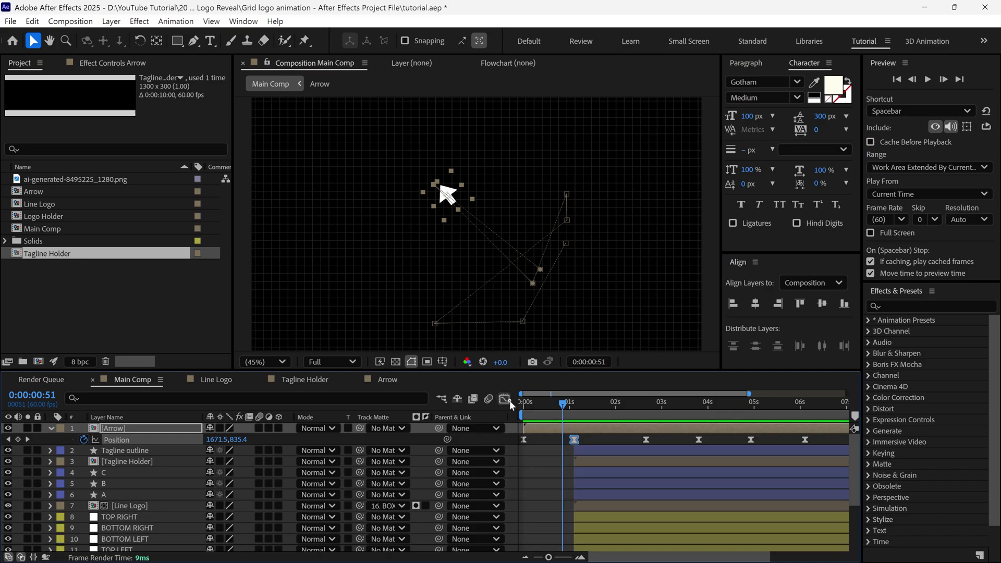
Shift the Arrow's last two Position keyframes slightly later, preview the move, and nudge the final keyframe a little further
{"action": "scroll", "coordinate": [742, 432], "scroll_direction": "down", "scroll_amount": 3}
{"action": "left_click_drag", "start_coordinate": [793, 446], "coordinate": [759, 441]}
{"action": "key", "text": "space"}
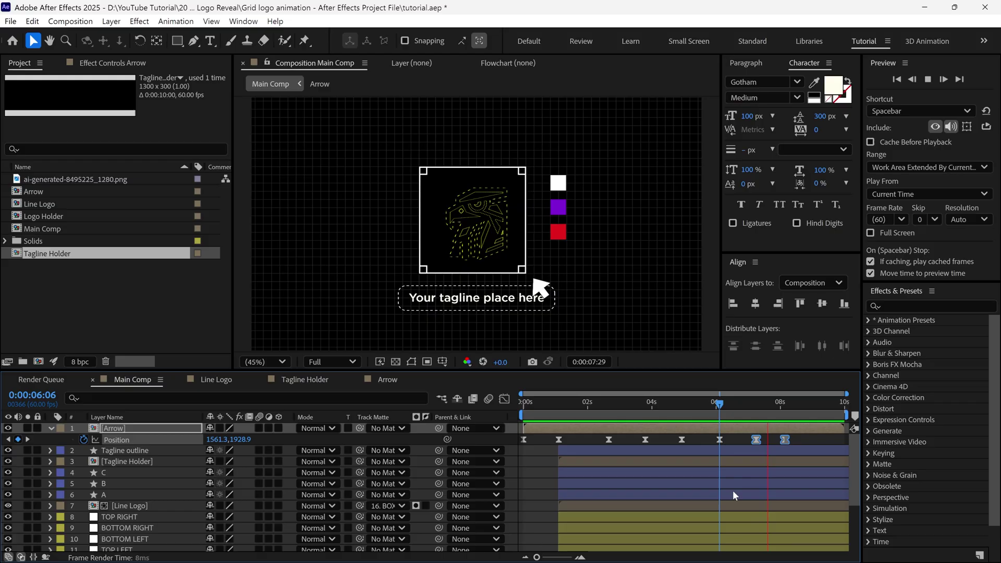
{"action": "left_click", "coordinate": [783, 442]}
{"action": "left_click", "coordinate": [784, 440]}
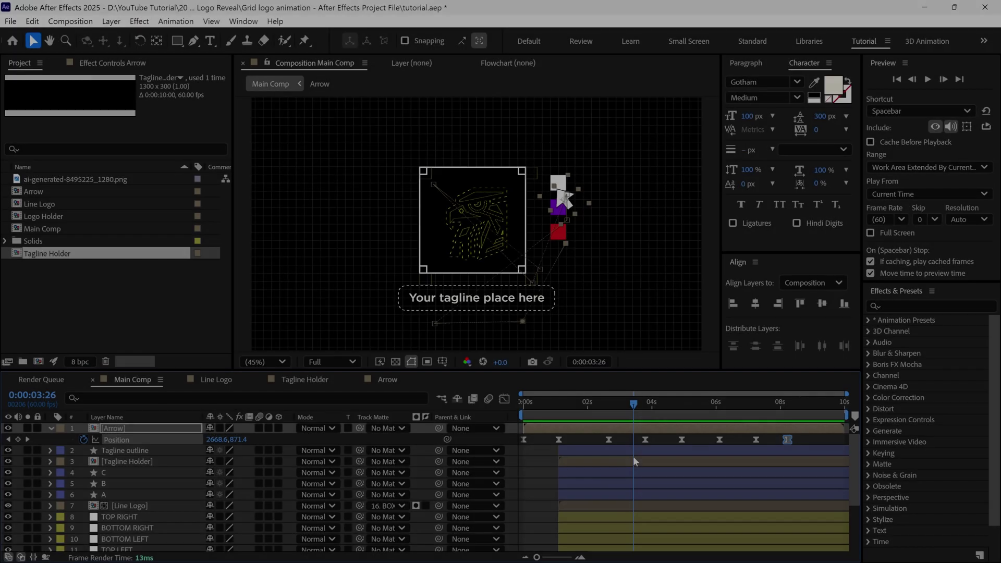
Add 100% Scale keyframes to the white square's layer A at 0:00:03:48, just before it, and at 0:00:04:00
{"action": "key", "text": "shift"}
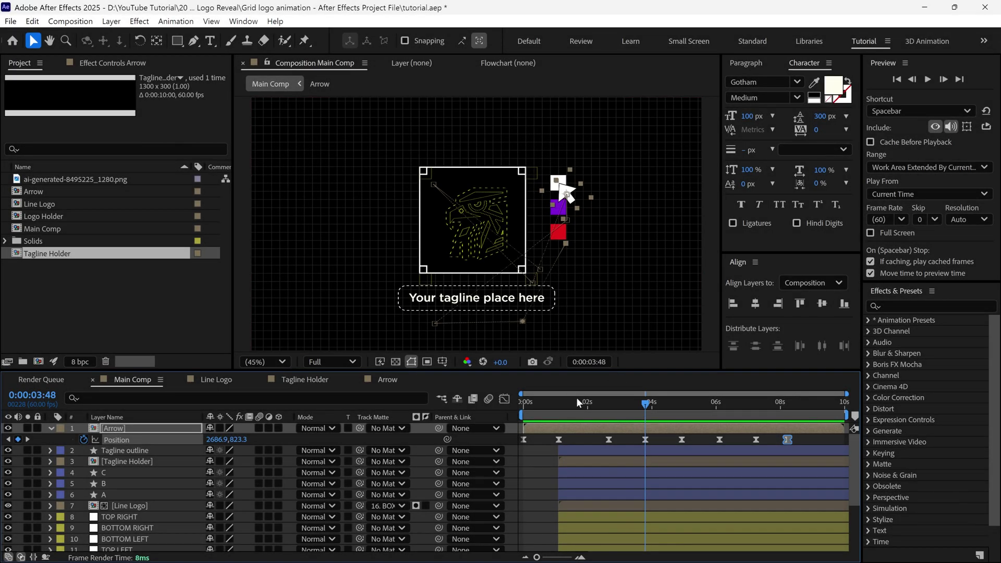
{"action": "left_click", "coordinate": [122, 494]}
{"action": "left_click", "coordinate": [84, 505]}
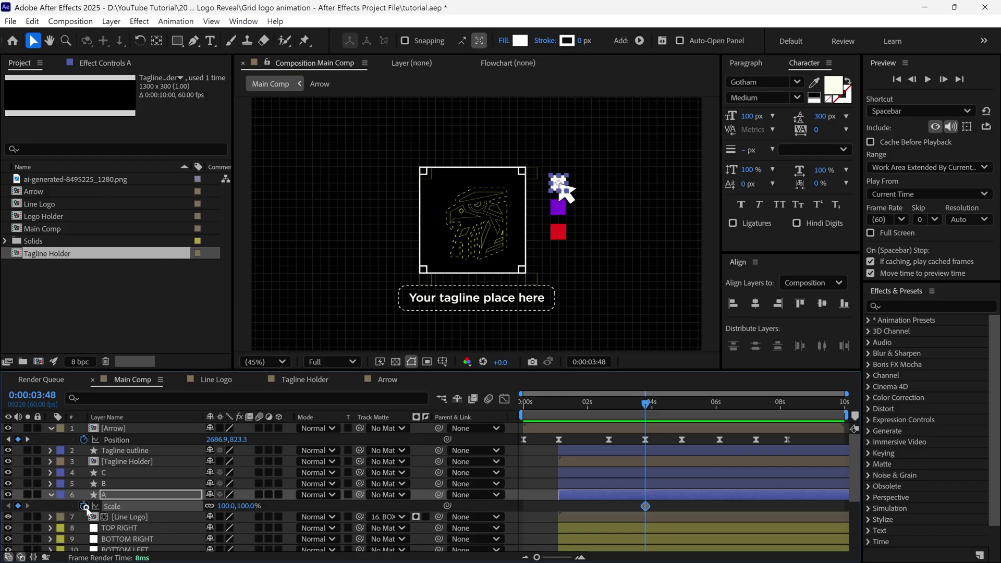
{"action": "scroll", "coordinate": [574, 186], "scroll_direction": "up", "scroll_amount": 4}
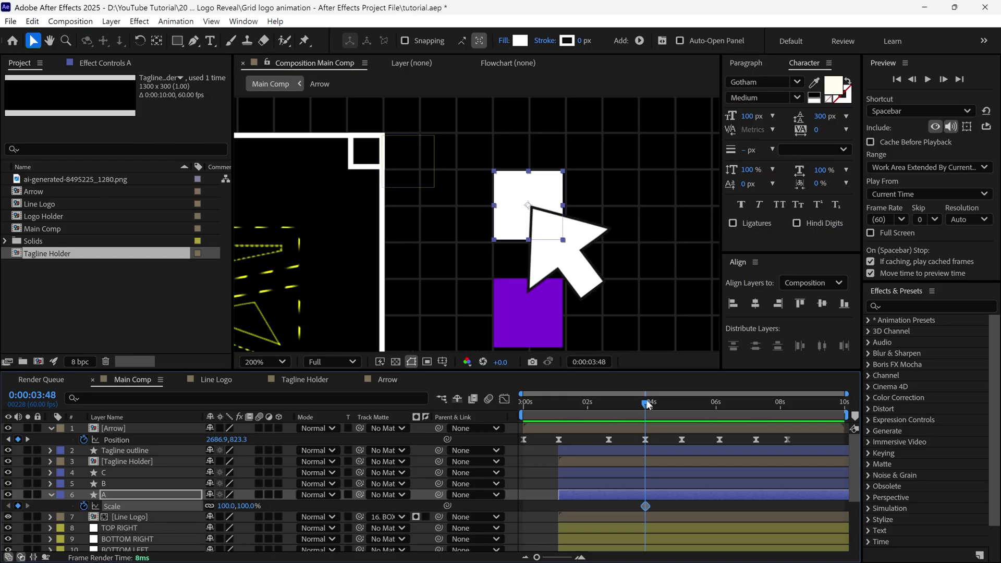
{"action": "mouse_move", "coordinate": [645, 404]}
{"action": "left_mouse_down"}
{"action": "mouse_move", "coordinate": [642, 417]}
{"action": "mouse_move", "coordinate": [652, 407]}
{"action": "left_mouse_up"}
{"action": "left_click", "coordinate": [18, 506]}
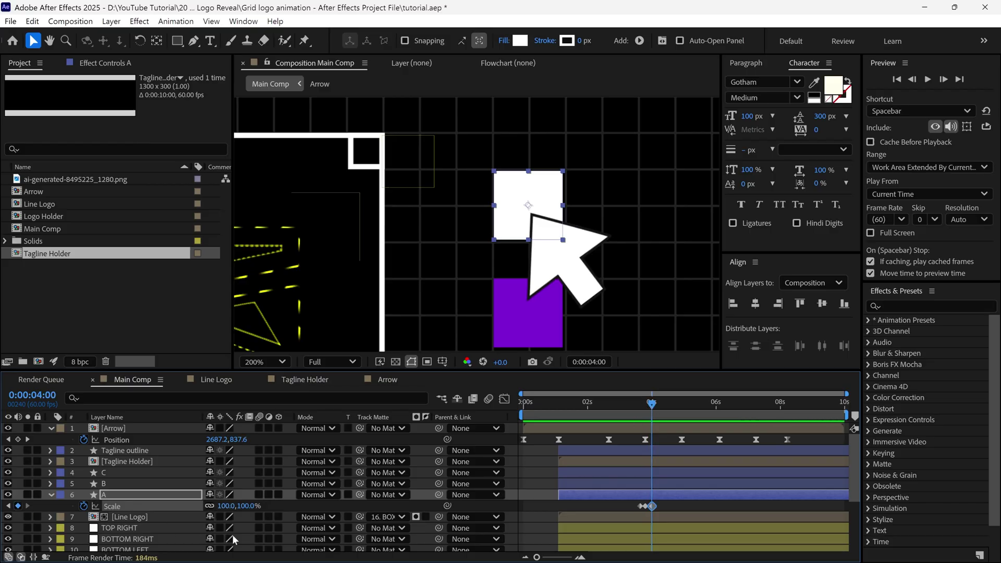
Set layer A's Scale to 90% at its middle keyframe, 0:00:03:48, and check the shrinking motion
{"action": "left_click", "coordinate": [645, 506], "text": "shift"}
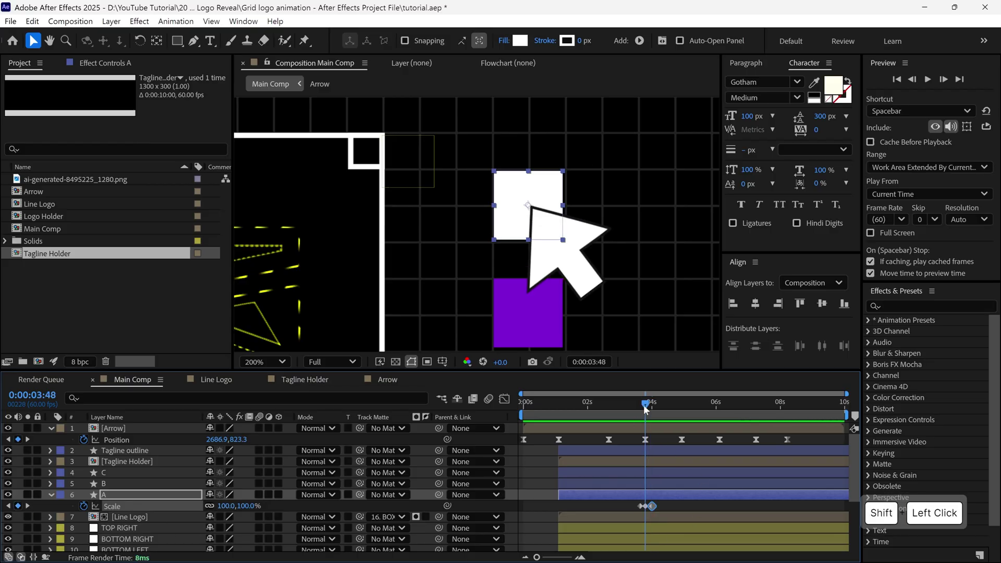
{"action": "left_click", "coordinate": [230, 506]}
{"action": "key", "text": "Return"}
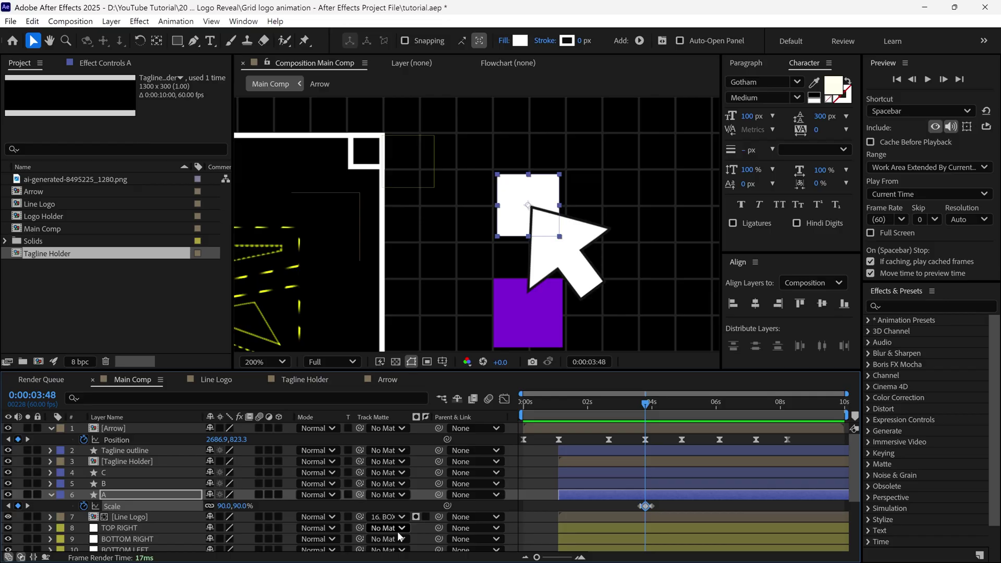
{"action": "left_click", "coordinate": [639, 406], "text": "shift"}
{"action": "mouse_move", "coordinate": [639, 407]}
{"action": "left_mouse_down"}
{"action": "mouse_move", "coordinate": [663, 467]}
{"action": "mouse_move", "coordinate": [645, 425]}
{"action": "left_mouse_up"}
{"action": "key", "text": "comma"}
{"action": "key", "text": "comma"}
{"action": "left_click_drag", "start_coordinate": [455, 295], "coordinate": [448, 268]}
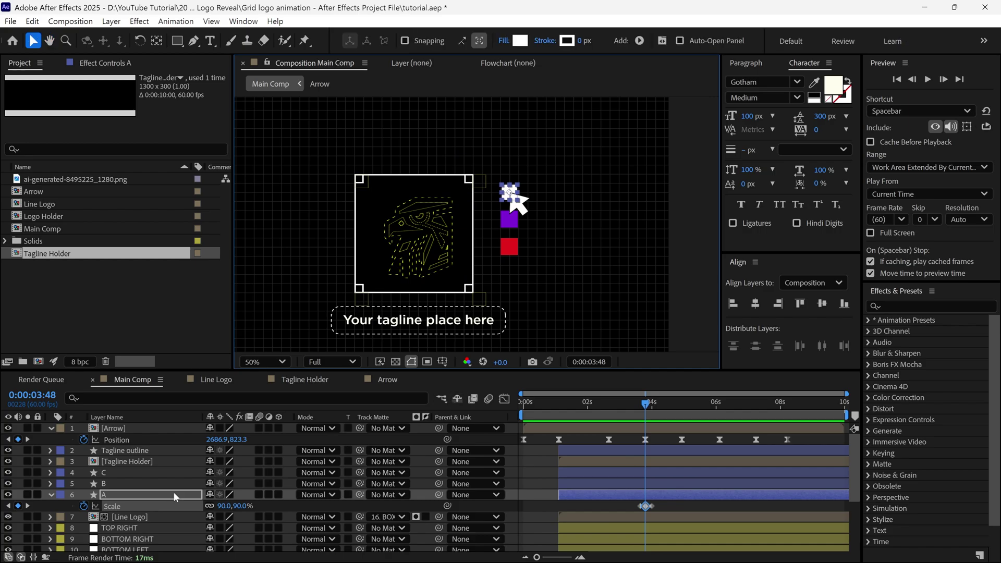
Split the Line Logo layer at 0:00:03:48, replace its later half with the Logo Holder composition, and preview the swap
{"action": "left_click", "coordinate": [131, 518]}
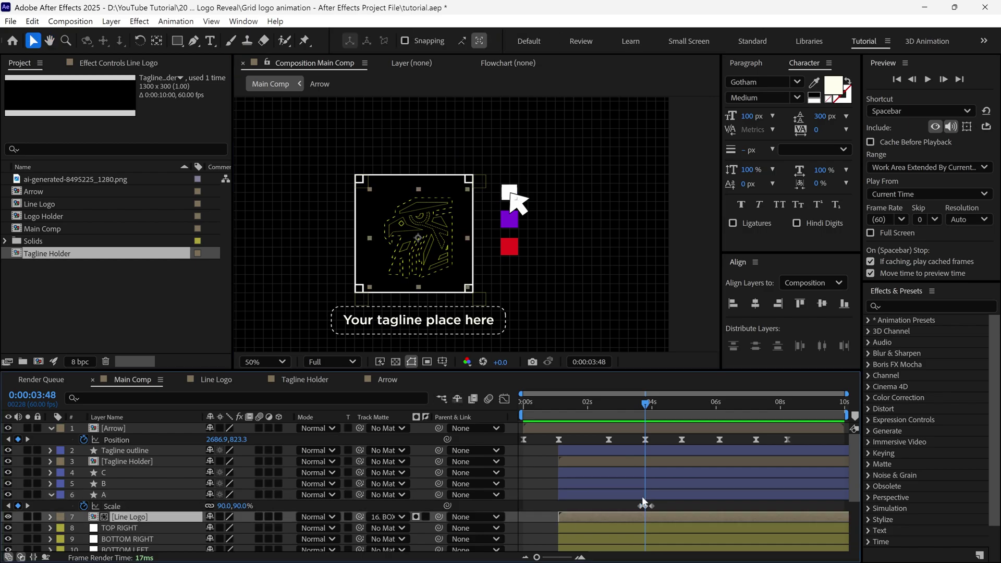
{"action": "key", "text": "ctrl+shift+d"}
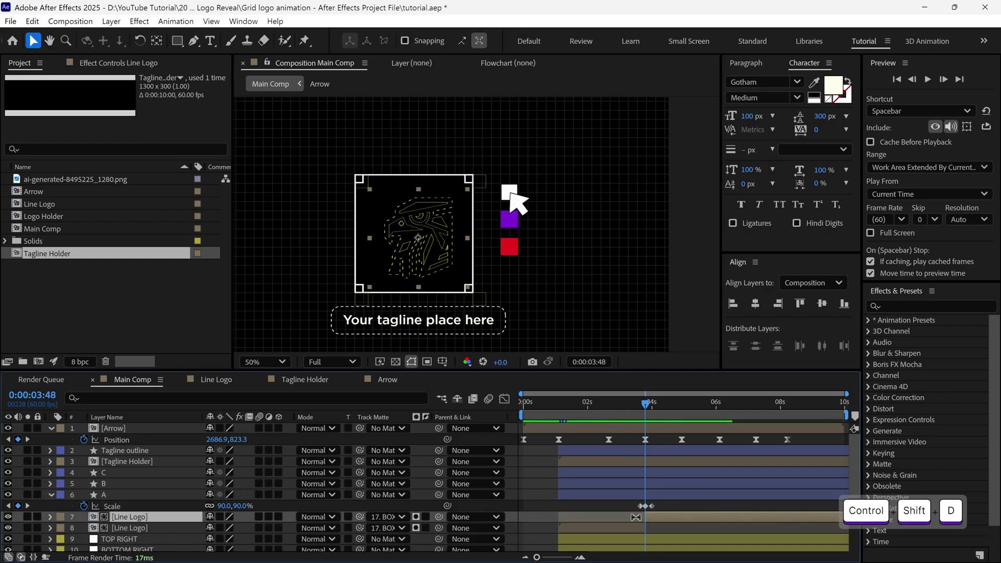
{"action": "left_click", "coordinate": [63, 217]}
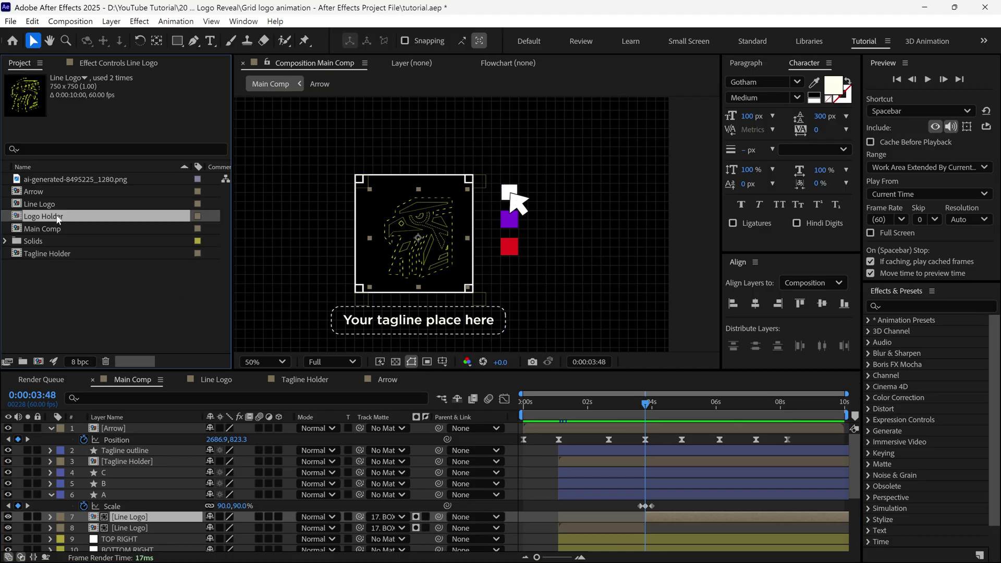
{"action": "key", "text": "alt"}
{"action": "left_click_drag", "start_coordinate": [67, 222], "coordinate": [104, 416]}
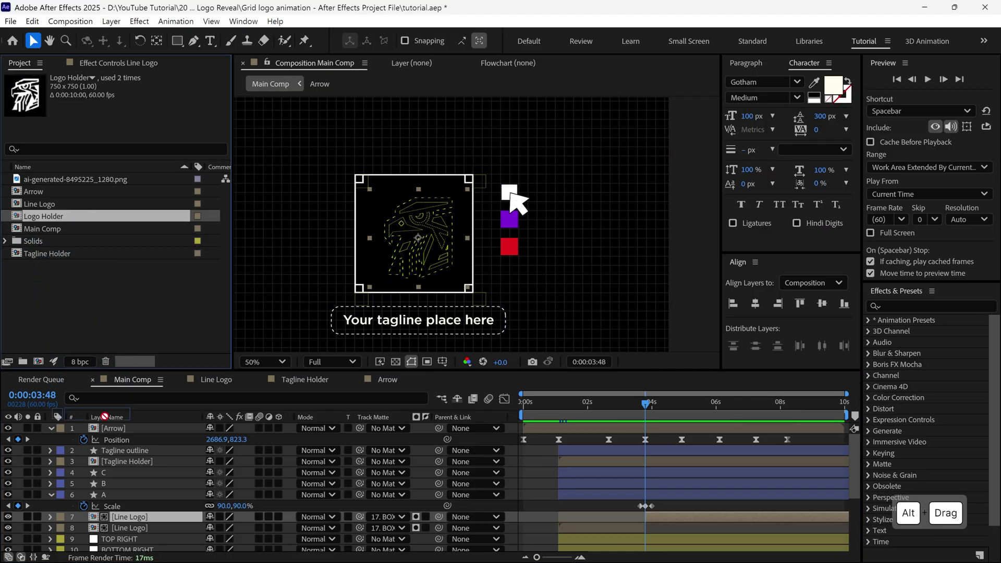
{"action": "left_click_drag", "start_coordinate": [133, 523], "coordinate": [131, 520]}
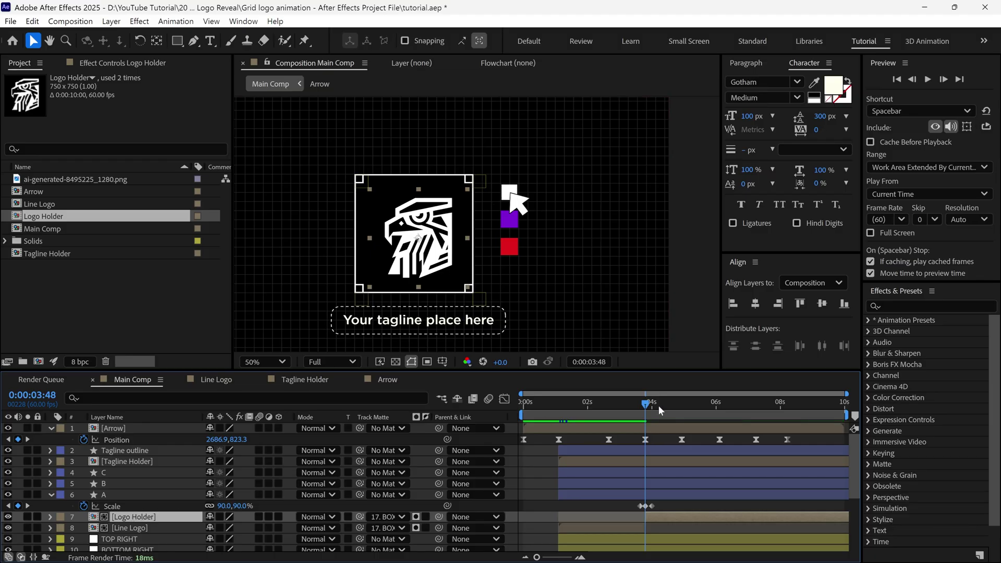
{"action": "left_click", "coordinate": [632, 409]}
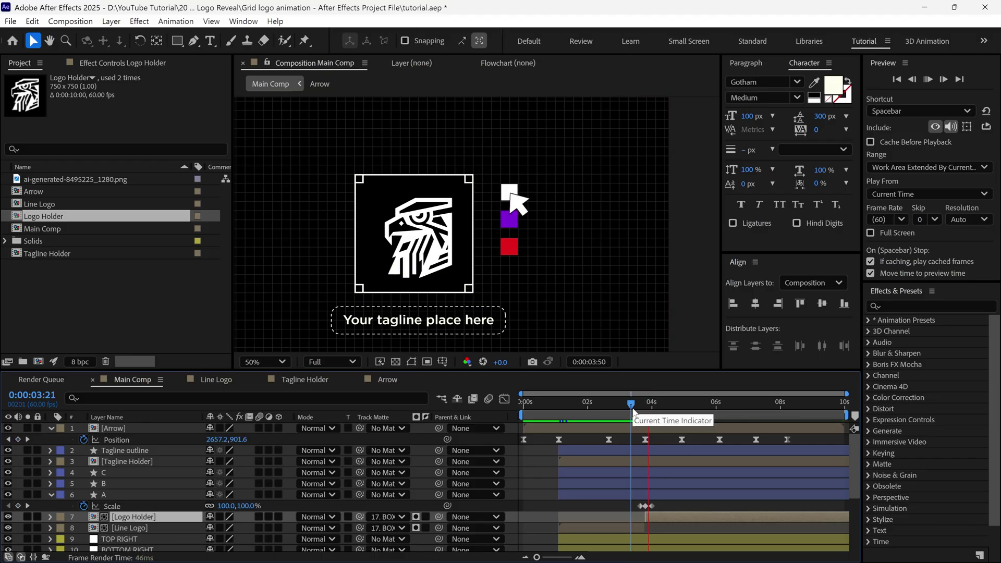
{"action": "mouse_move", "coordinate": [631, 410]}
{"action": "left_mouse_down"}
{"action": "mouse_move", "coordinate": [608, 408]}
{"action": "mouse_move", "coordinate": [651, 406]}
{"action": "left_mouse_up"}
Copy layer A's three Scale keyframes onto the purple square's layer B, where the arrow reaches that square
{"action": "left_click_drag", "start_coordinate": [661, 503], "coordinate": [633, 507]}
{"action": "key", "text": "ctrl+c"}
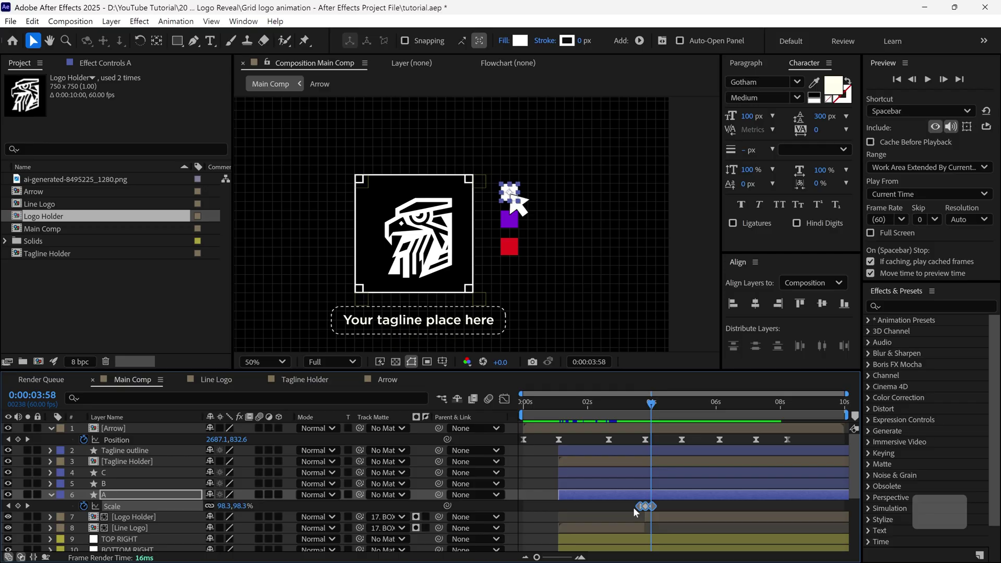
{"action": "left_click_drag", "start_coordinate": [651, 408], "coordinate": [675, 413]}
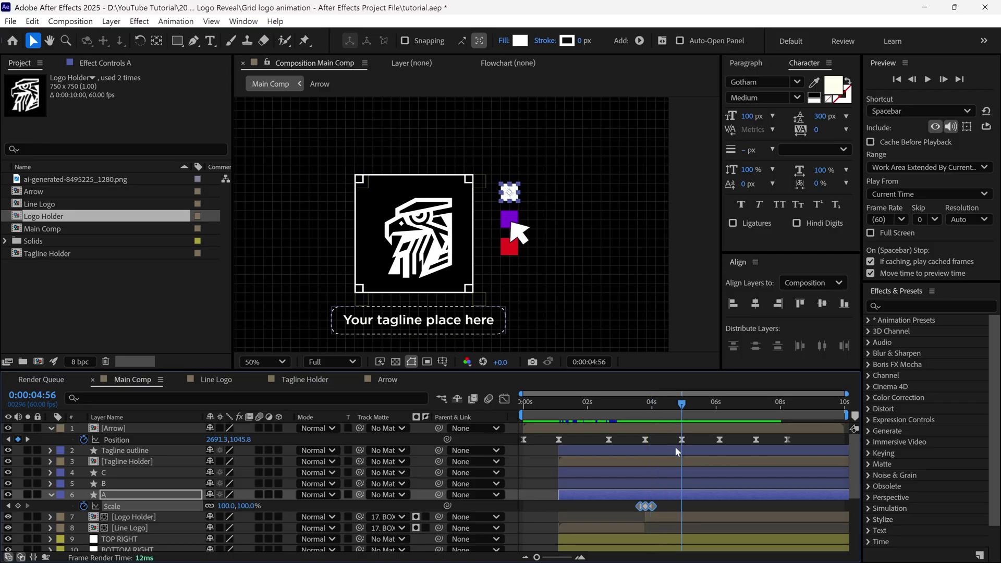
{"action": "left_click", "coordinate": [679, 407]}
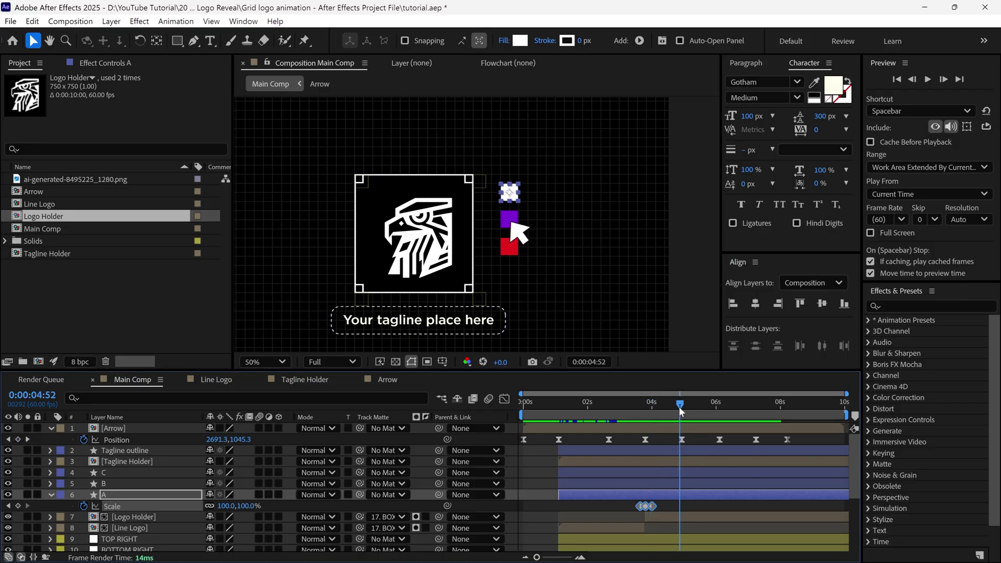
{"action": "left_click", "coordinate": [181, 483]}
{"action": "key", "text": "ctrl+v"}
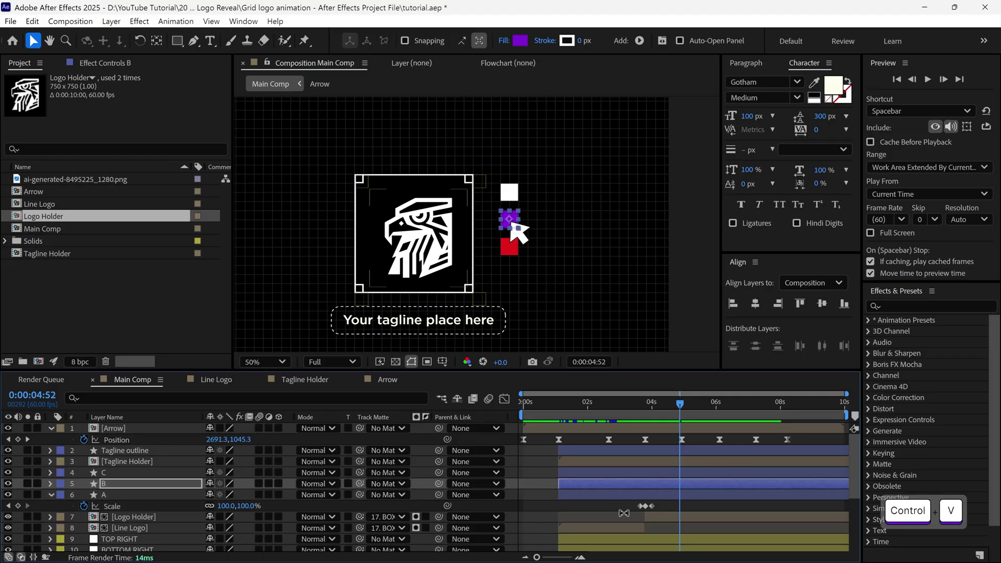
Split the BOX layer at 0:00:04:36 and set the later part's fill to none
{"action": "scroll", "coordinate": [142, 500], "scroll_direction": "down", "scroll_amount": 5}
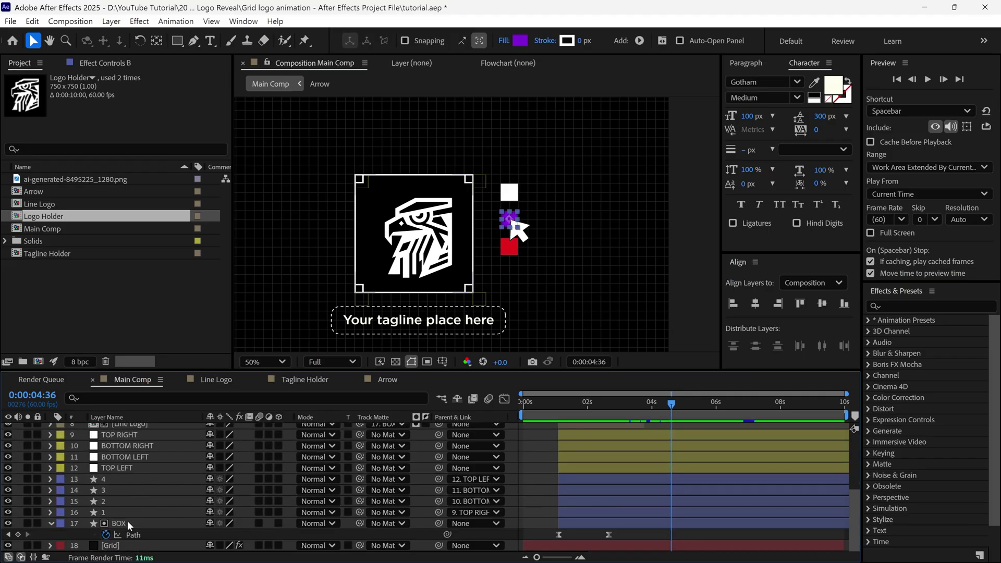
{"action": "left_click", "coordinate": [129, 524]}
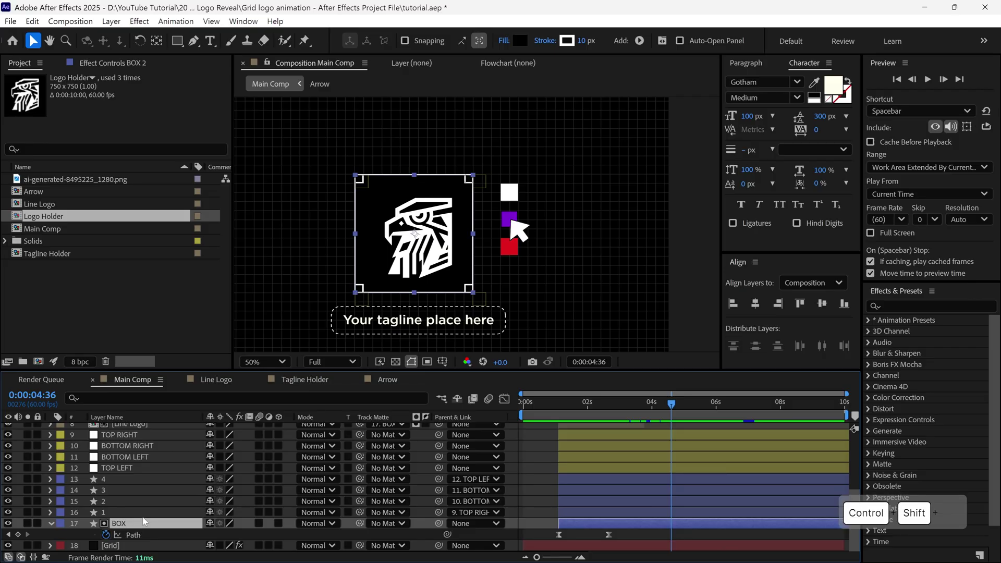
{"action": "key", "text": "ctrl+shift+d"}
{"action": "left_click", "coordinate": [503, 40]}
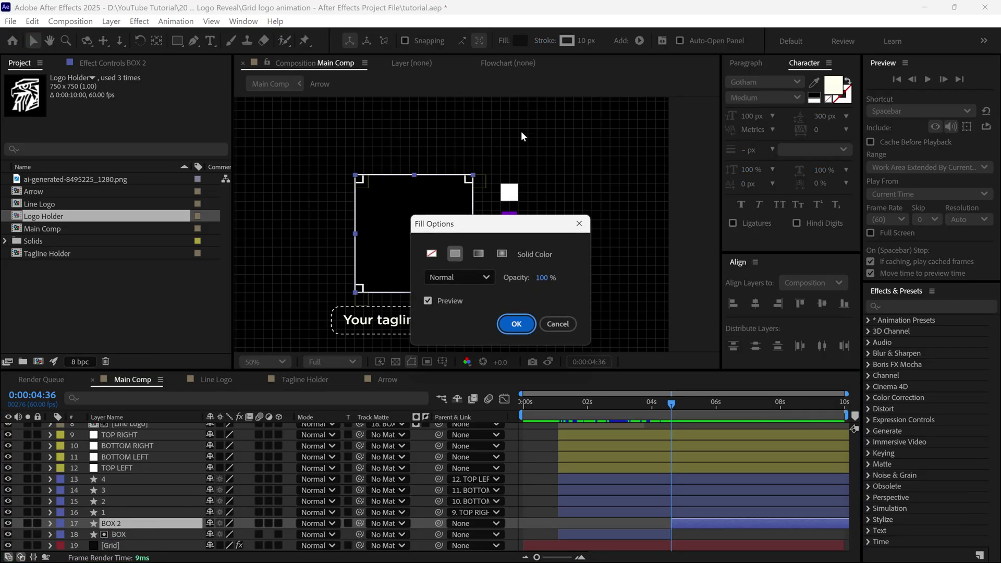
{"action": "left_click", "coordinate": [516, 324]}
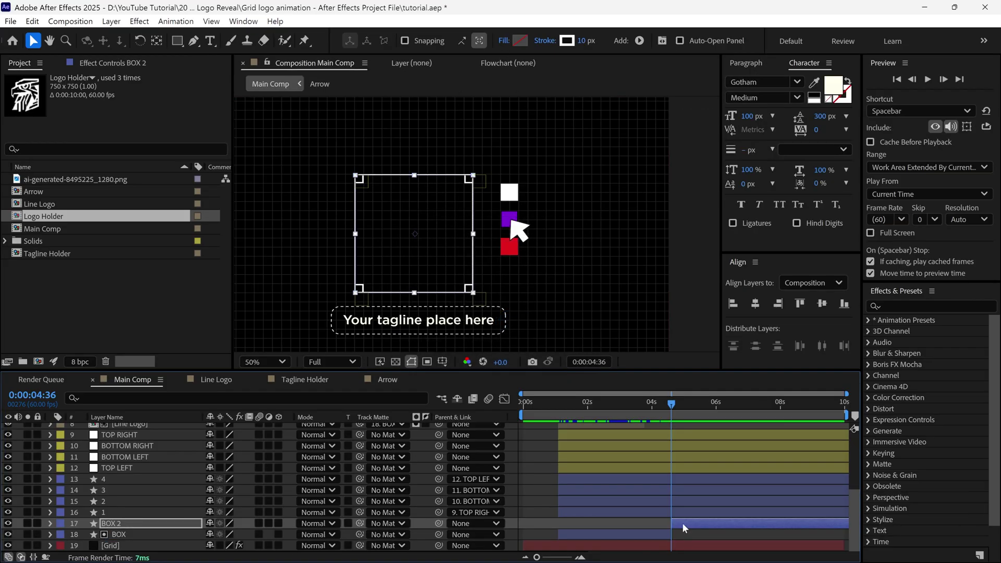
Add dashes to the BOX 2 rectangle's stroke and set Dash to 20
{"action": "left_click", "coordinate": [49, 523]}
{"action": "scroll", "coordinate": [68, 521], "scroll_direction": "down", "scroll_amount": 3}
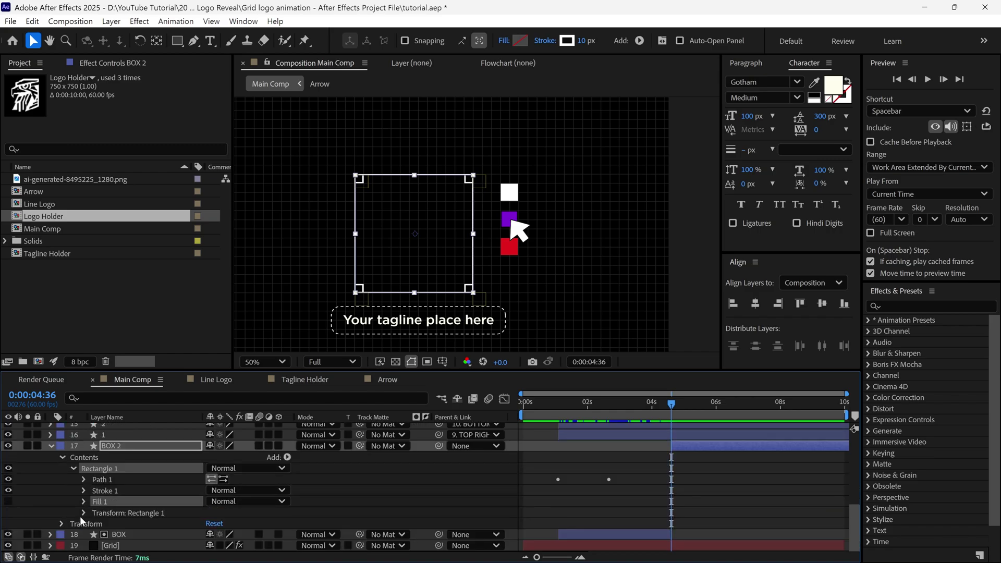
{"action": "left_click", "coordinate": [84, 491]}
{"action": "scroll", "coordinate": [104, 490], "scroll_direction": "down", "scroll_amount": 3}
{"action": "left_click", "coordinate": [211, 490]}
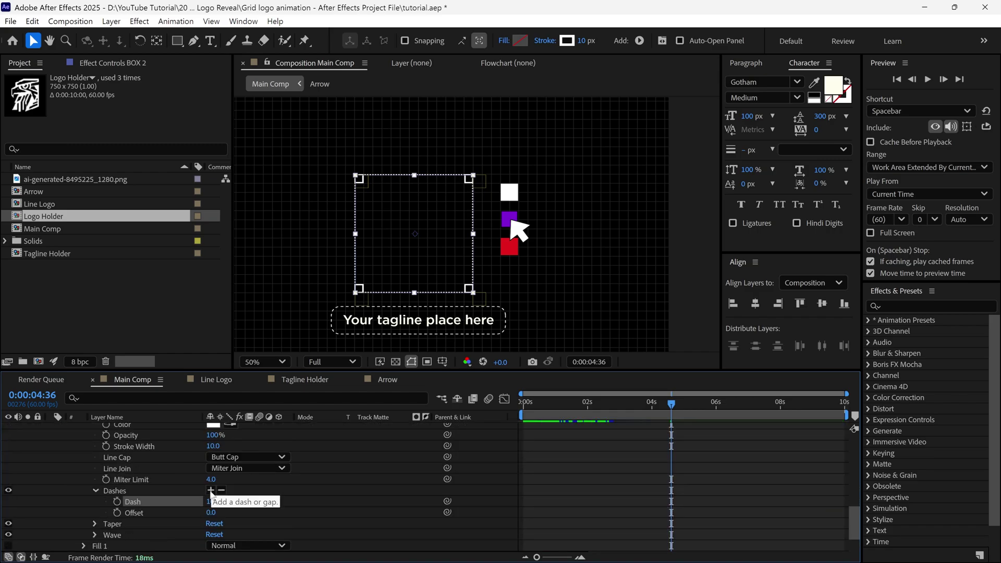
{"action": "left_click", "coordinate": [214, 502]}
{"action": "type", "text": "2"}
{"action": "key", "text": "Return"}
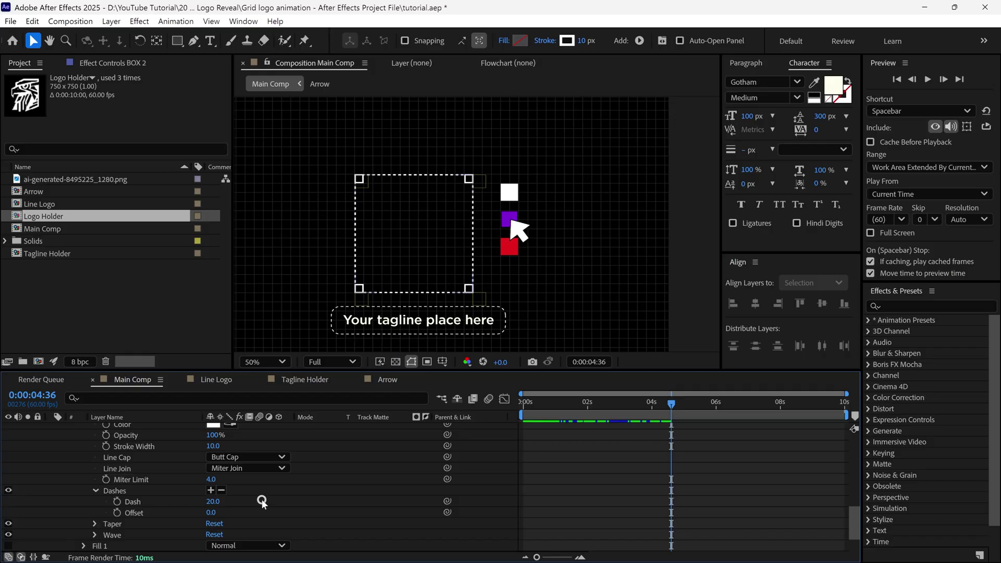
Invert the track matte on the Logo Holder layer
{"action": "scroll", "coordinate": [249, 503], "scroll_direction": "up", "scroll_amount": 5}
{"action": "left_click", "coordinate": [51, 494]}
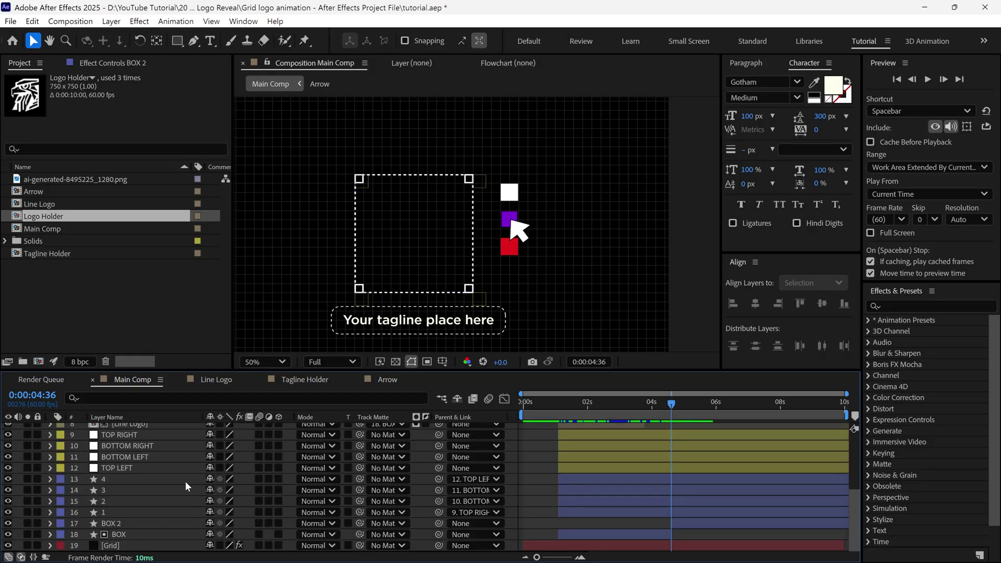
{"action": "scroll", "coordinate": [179, 480], "scroll_direction": "up", "scroll_amount": 5}
{"action": "left_click", "coordinate": [145, 512]}
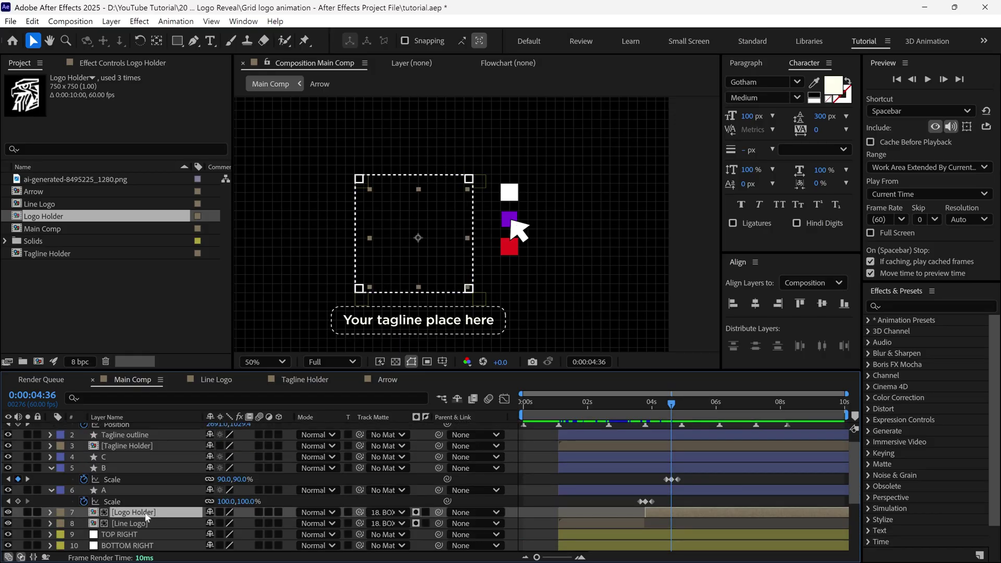
{"action": "scroll", "coordinate": [146, 515], "scroll_direction": "down", "scroll_amount": 3}
{"action": "scroll", "coordinate": [426, 457], "scroll_direction": "up", "scroll_amount": 3}
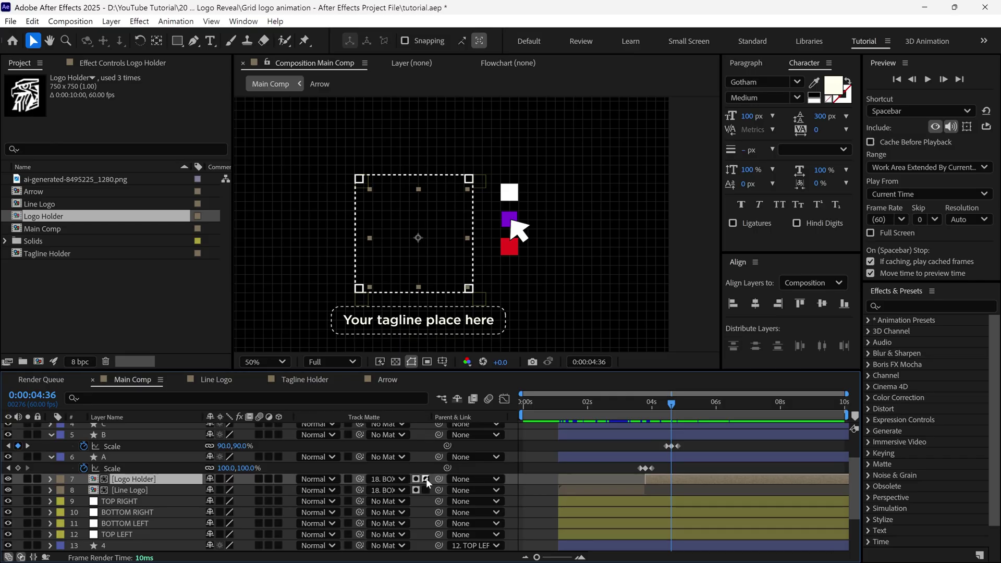
{"action": "left_click", "coordinate": [426, 479]}
{"action": "scroll", "coordinate": [521, 469], "scroll_direction": "down", "scroll_amount": 3}
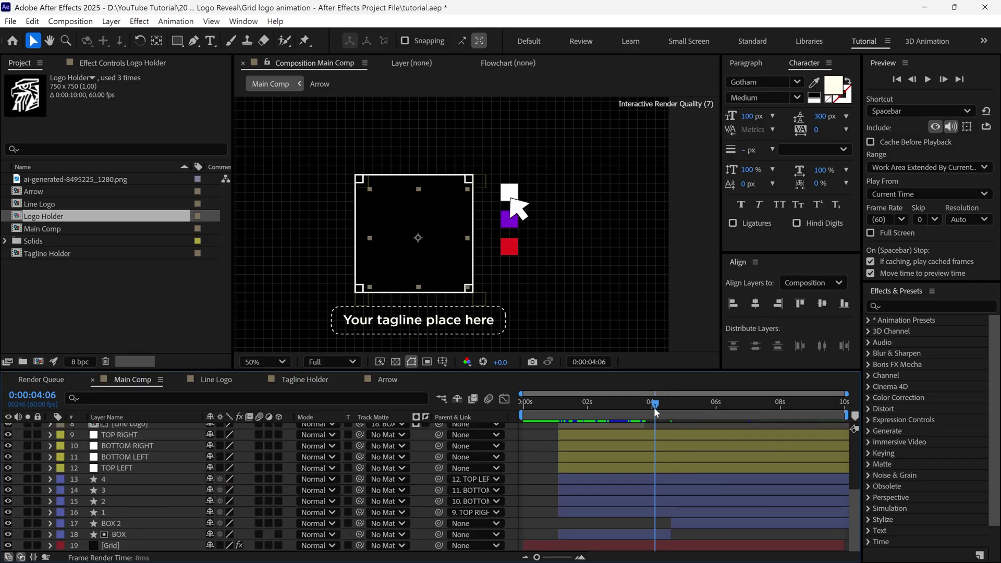
Shift the Tagline Holder layer so it starts at about 0:00:06:10, where the arrow reaches the tagline area
{"action": "left_click_drag", "start_coordinate": [671, 405], "coordinate": [718, 431]}
{"action": "scroll", "coordinate": [146, 479], "scroll_direction": "up", "scroll_amount": 5}
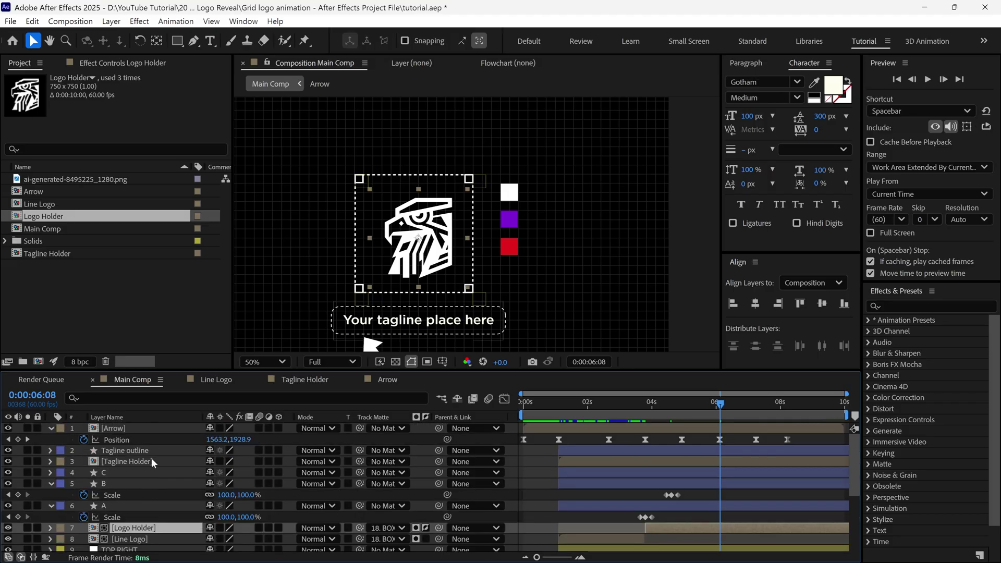
{"action": "left_click", "coordinate": [147, 461]}
{"action": "left_click_drag", "start_coordinate": [607, 464], "coordinate": [730, 462]}
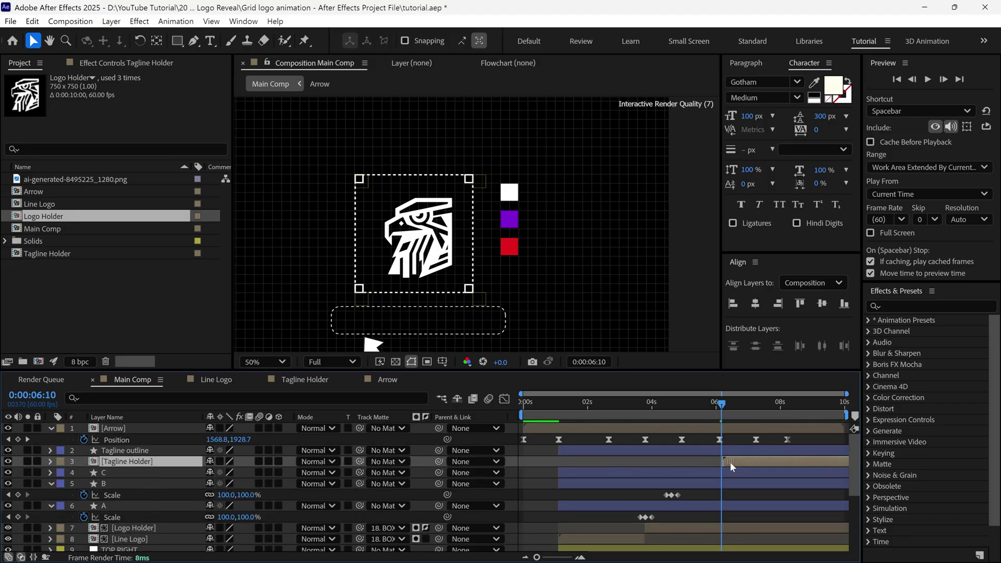
Add Opacity and Scale keyframes at 100% to the Tagline outline layer at about 0:00:06:09
{"action": "left_click", "coordinate": [136, 451]}
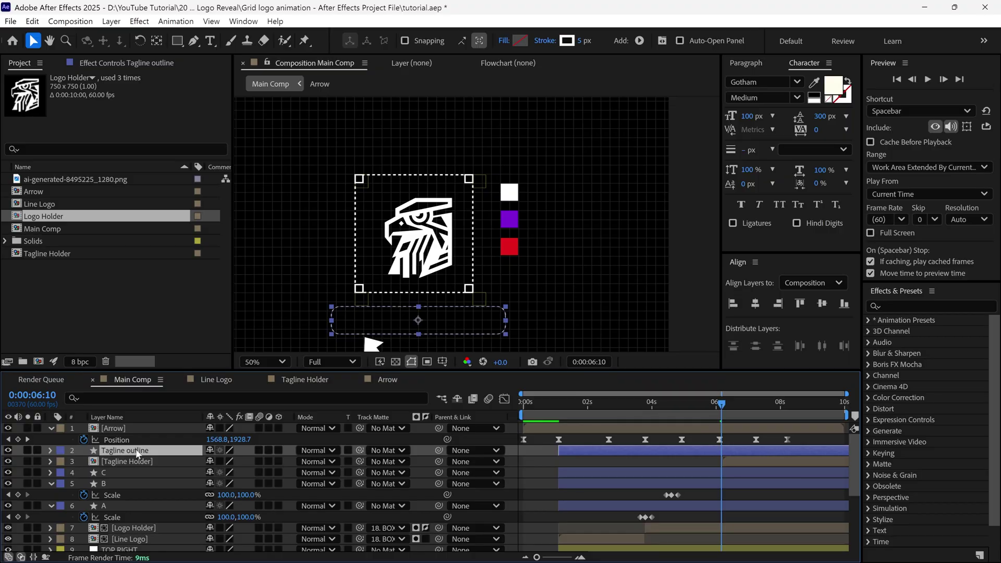
{"action": "key", "text": "s"}
{"action": "left_click", "coordinate": [714, 411]}
{"action": "key", "text": "ctrl+z"}
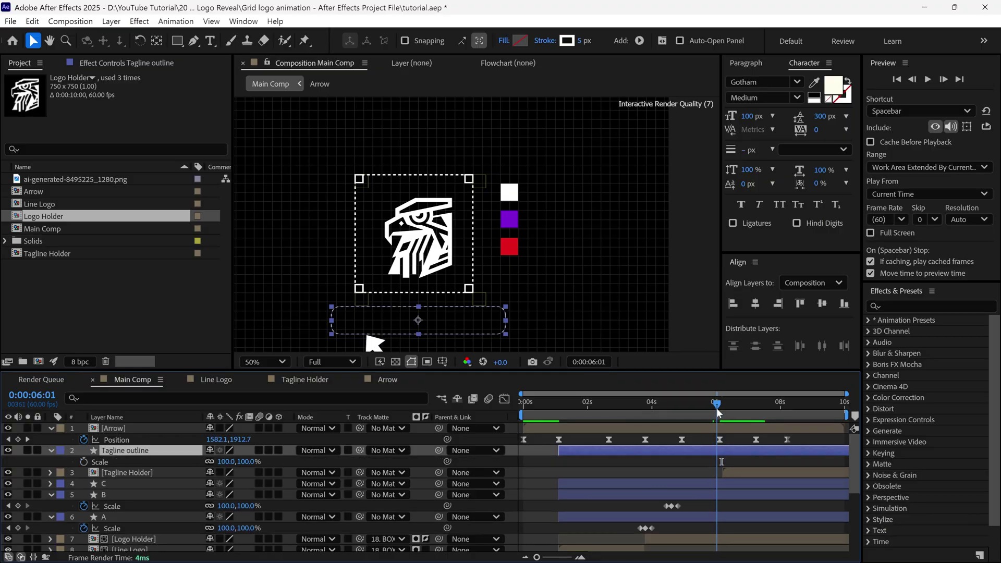
{"action": "left_click_drag", "start_coordinate": [716, 408], "coordinate": [721, 414]}
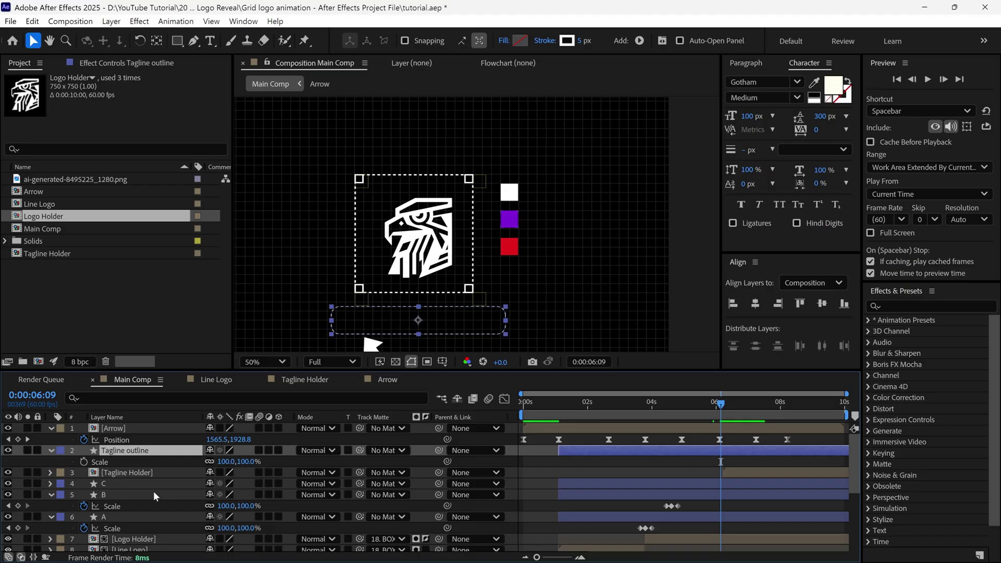
{"action": "key", "text": "t"}
{"action": "left_click", "coordinate": [83, 461]}
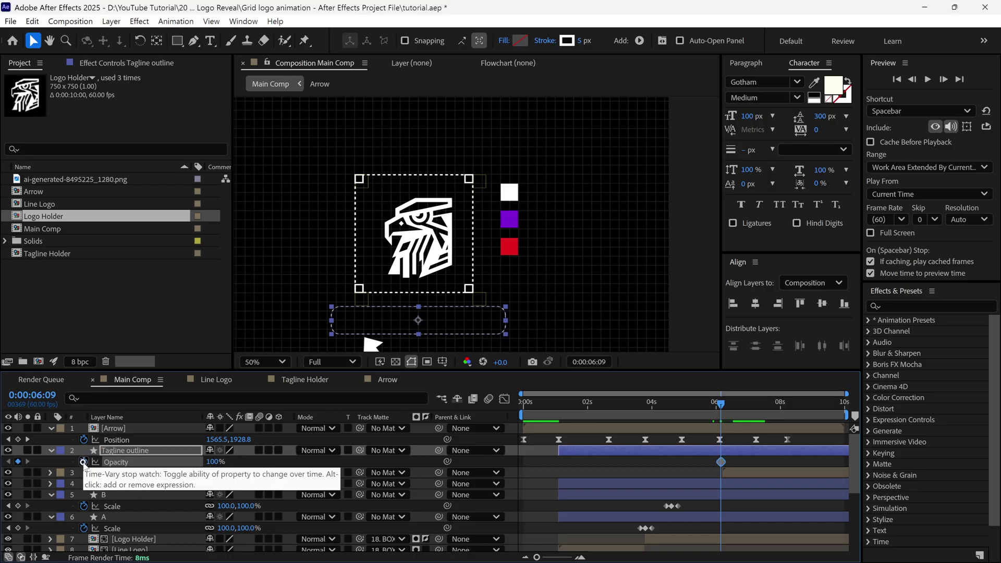
{"action": "key", "text": "shift+s"}
At 0:00:05:57, set the Tagline outline's Opacity to 0% and Scale to 90%, and preview the reveal
{"action": "left_click_drag", "start_coordinate": [721, 410], "coordinate": [713, 413]}
{"action": "left_click", "coordinate": [721, 461], "text": "shift"}
{"action": "left_click", "coordinate": [215, 472]}
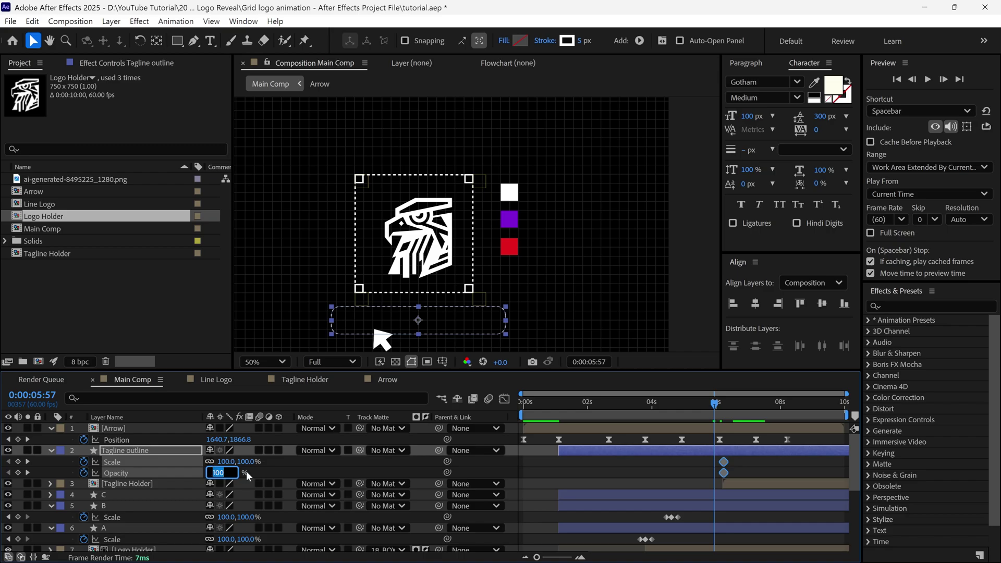
{"action": "type", "text": "0"}
{"action": "key", "text": "Return"}
{"action": "left_click", "coordinate": [224, 461]}
{"action": "type", "text": "90"}
{"action": "key", "text": "Return"}
{"action": "key", "text": "space"}
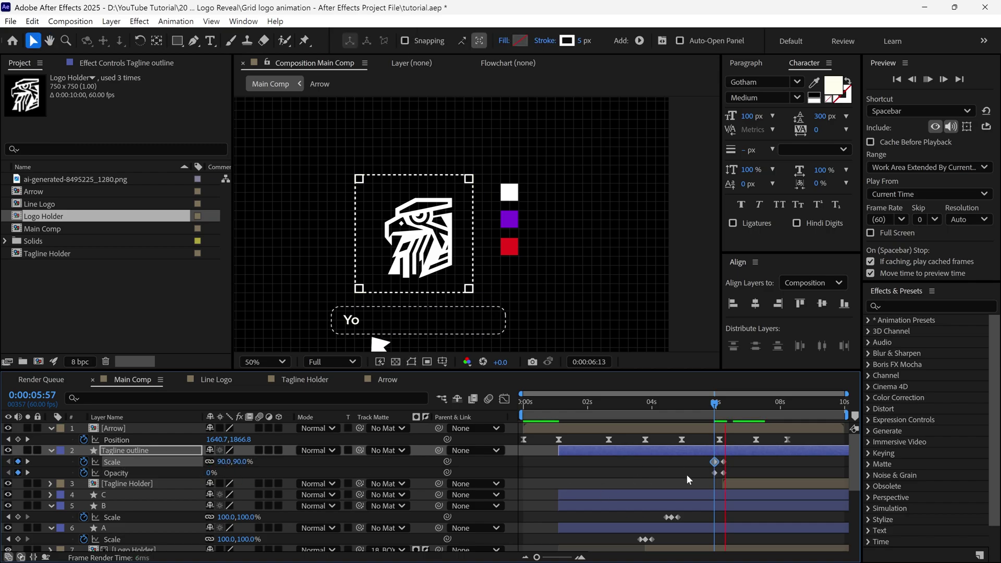
Play the main composition from the beginning to check the logo changes and the tagline reveal
{"action": "left_click", "coordinate": [706, 404]}
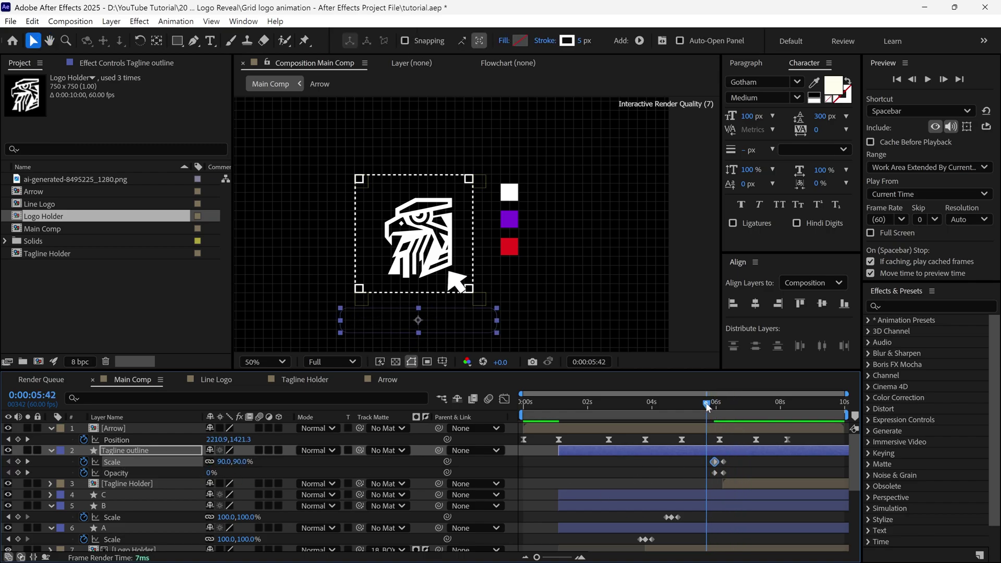
{"action": "key", "text": "Home"}
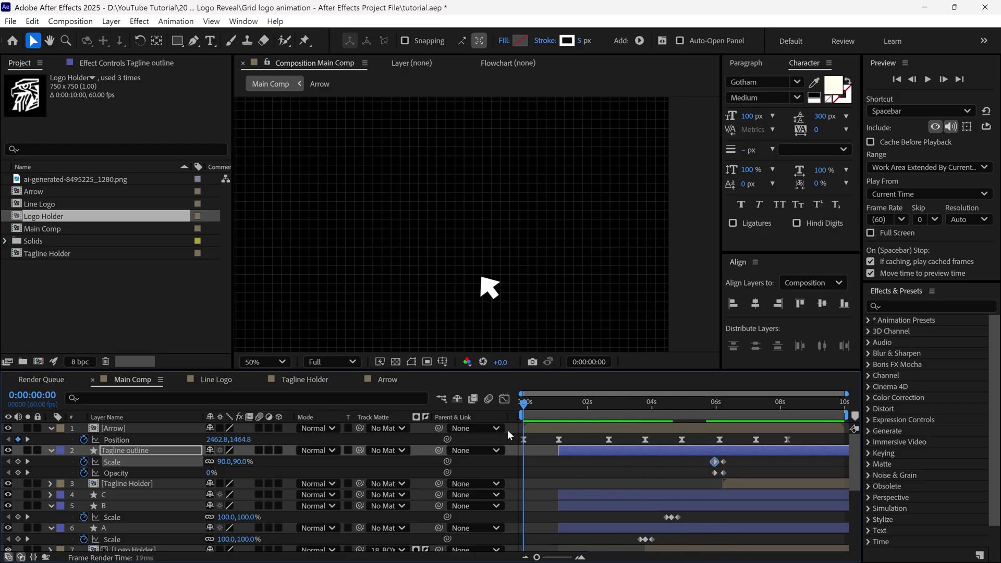
{"action": "key", "text": "space"}
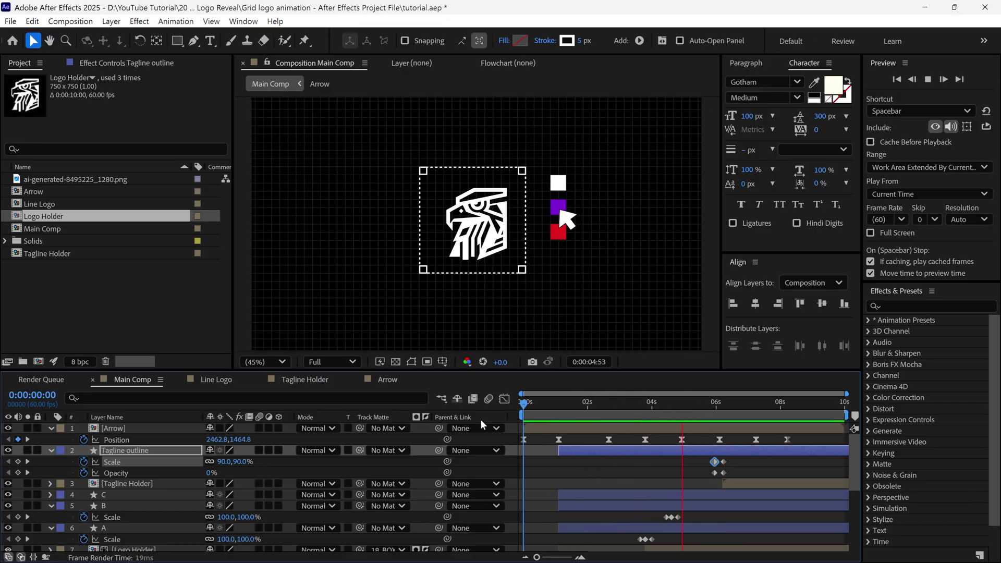
{"action": "key", "text": "space"}
Switch the Logo Holder layer's inverted track matte to luma and preview the animation
{"action": "scroll", "coordinate": [611, 480], "scroll_direction": "down", "scroll_amount": 4}
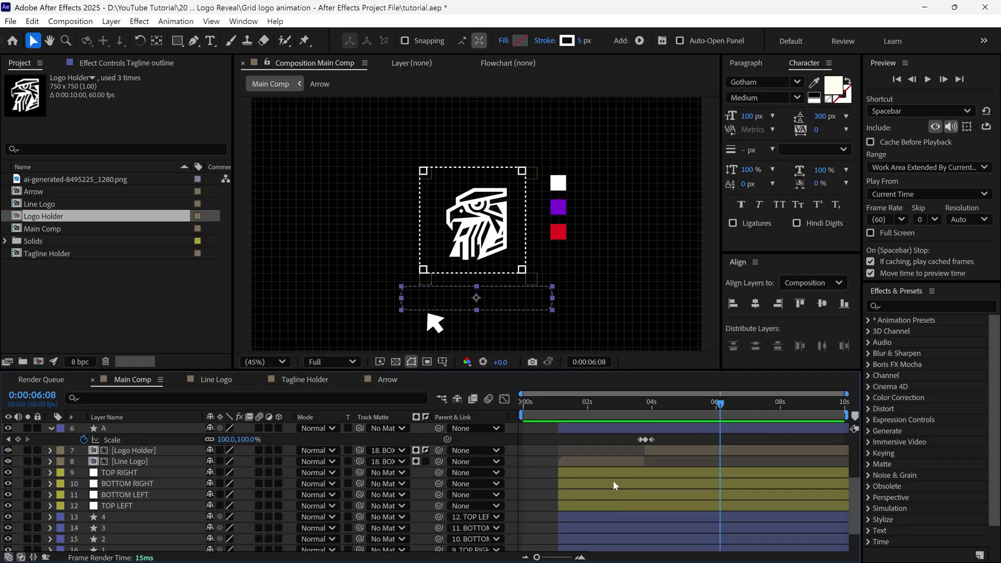
{"action": "mouse_move", "coordinate": [646, 404]}
{"action": "left_mouse_down"}
{"action": "mouse_move", "coordinate": [623, 403]}
{"action": "mouse_move", "coordinate": [649, 405]}
{"action": "left_mouse_up"}
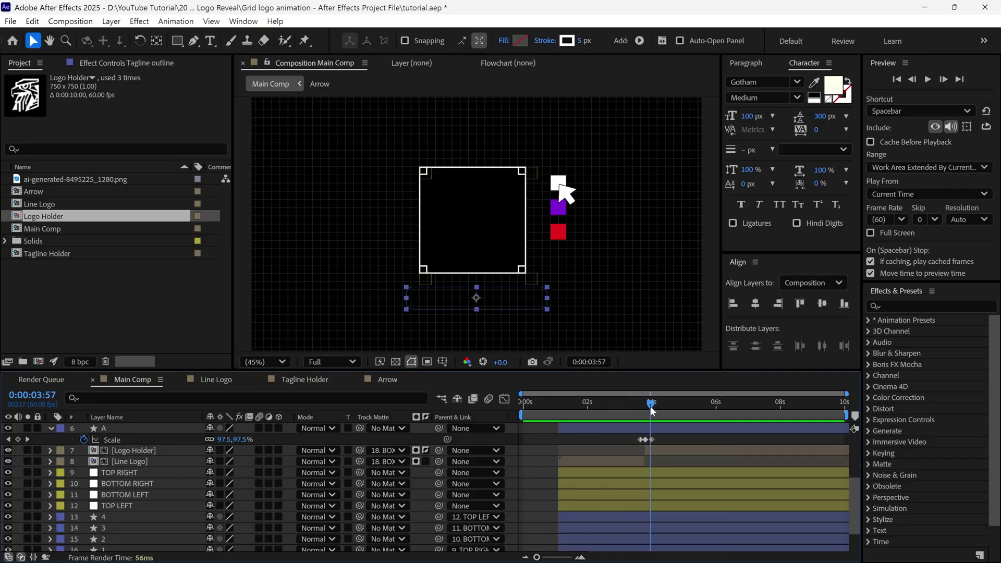
{"action": "left_click", "coordinate": [133, 452]}
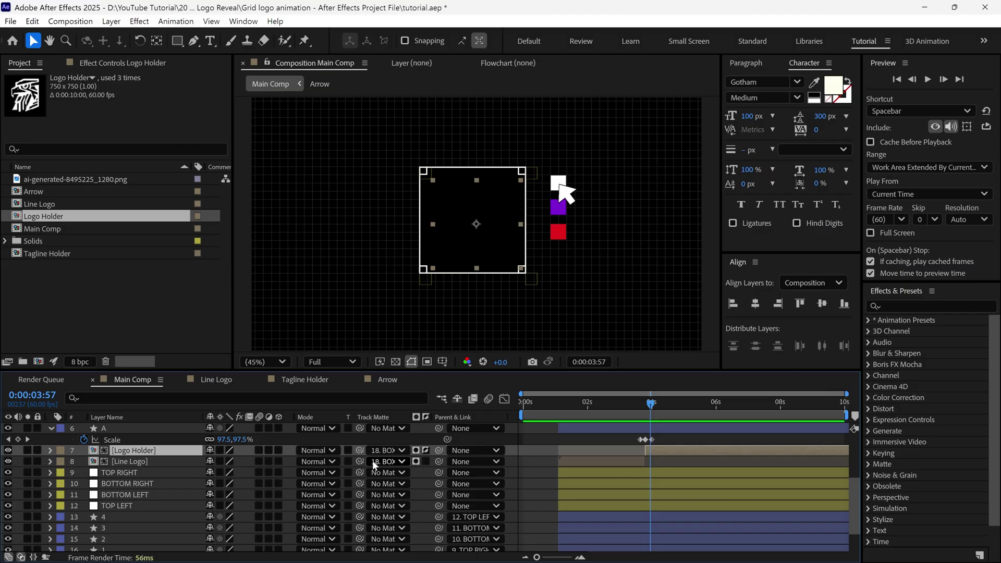
{"action": "left_click", "coordinate": [417, 451]}
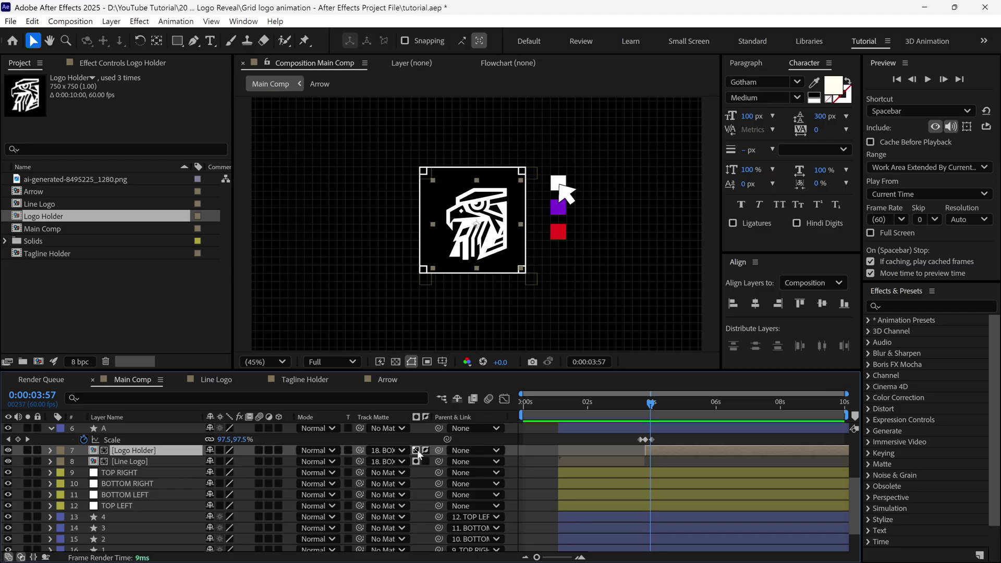
{"action": "left_click_drag", "start_coordinate": [652, 406], "coordinate": [613, 439]}
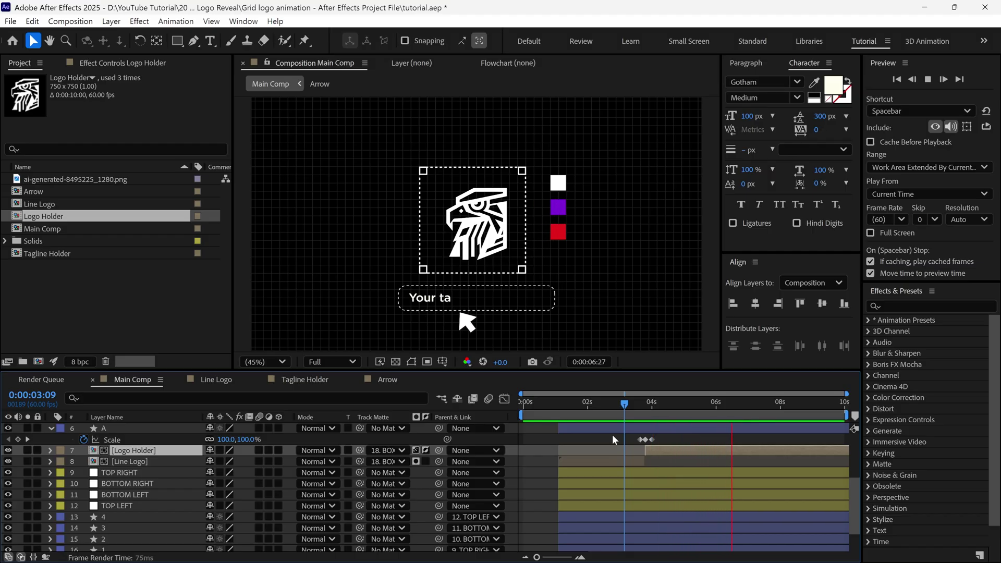
{"action": "key", "text": "space"}
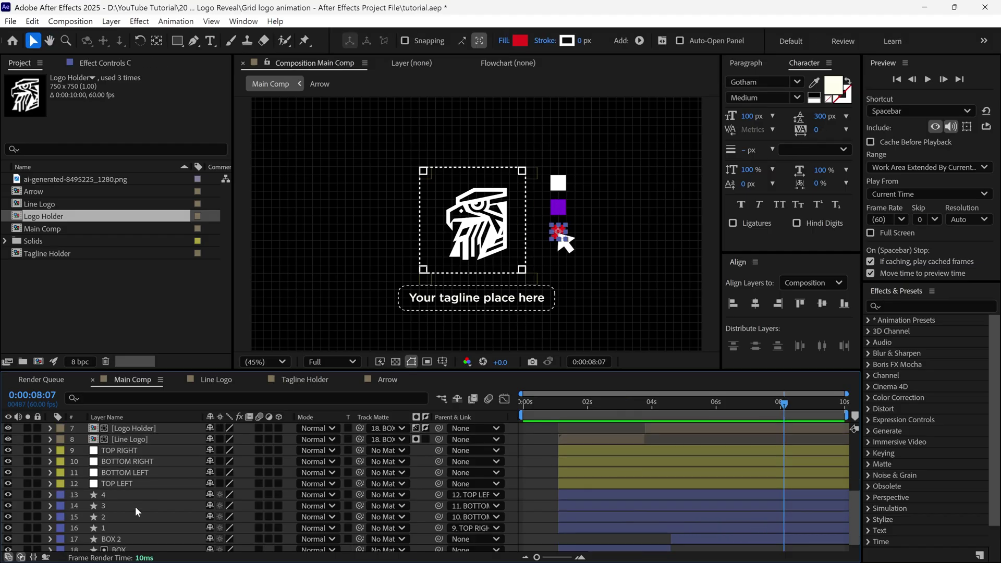
Trim the end of the BOX 2 layer to 0:00:08:07, where the arrow reaches the red square
{"action": "scroll", "coordinate": [138, 513], "scroll_direction": "down", "scroll_amount": 2}
{"action": "left_click", "coordinate": [125, 523]}
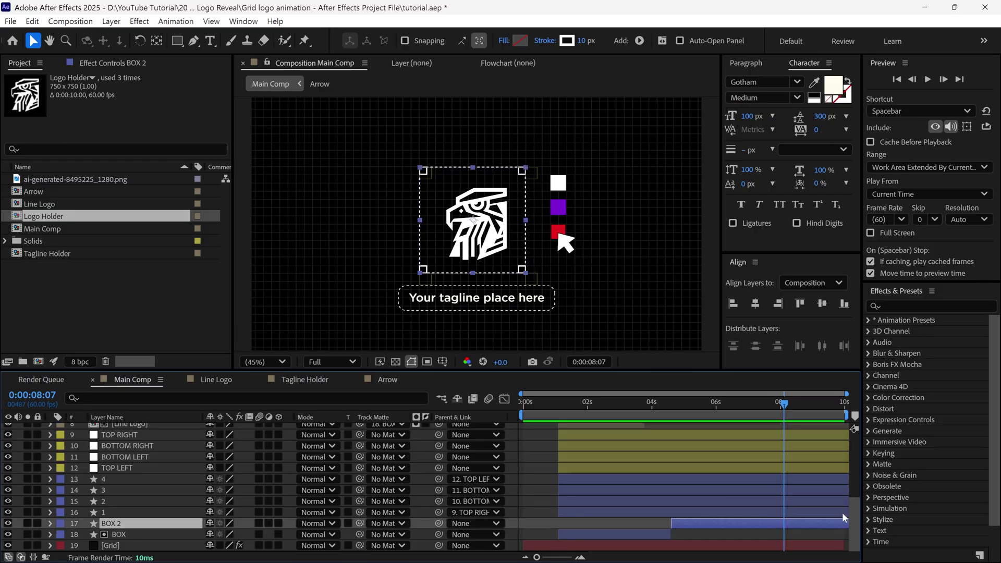
{"action": "key", "text": "alt+bracketright"}
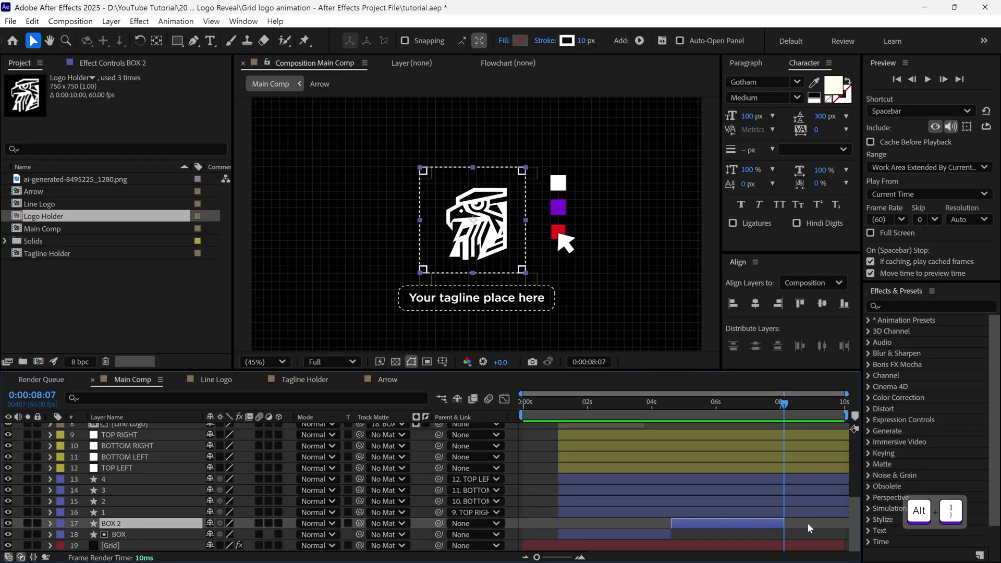
Trim the ends of the four corner nulls and shape layers 1 to 4 to 0:00:08:07, and preview the result
{"action": "left_click", "coordinate": [751, 465]}
{"action": "left_click", "coordinate": [754, 434], "text": "shift"}
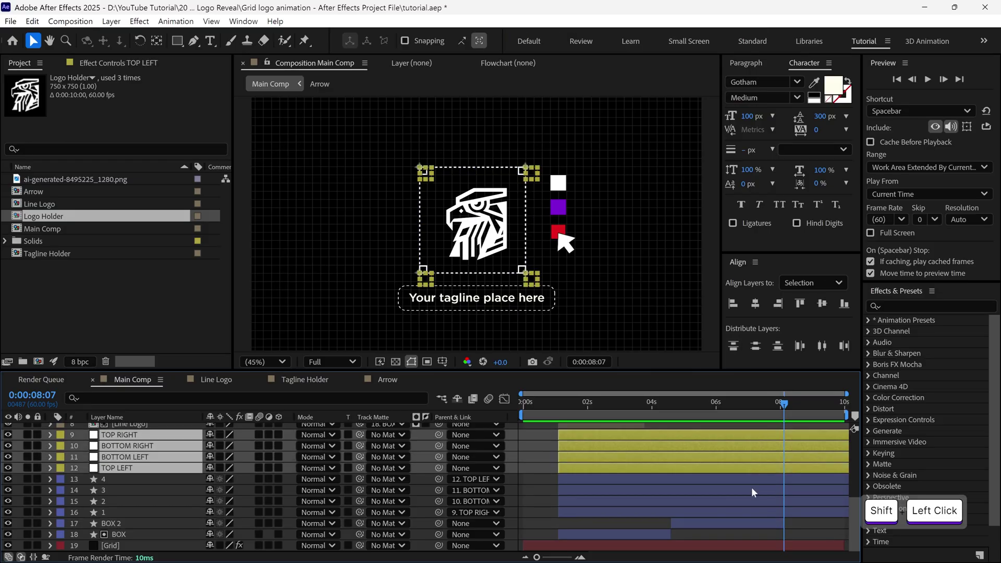
{"action": "left_click", "coordinate": [745, 510], "text": "shift"}
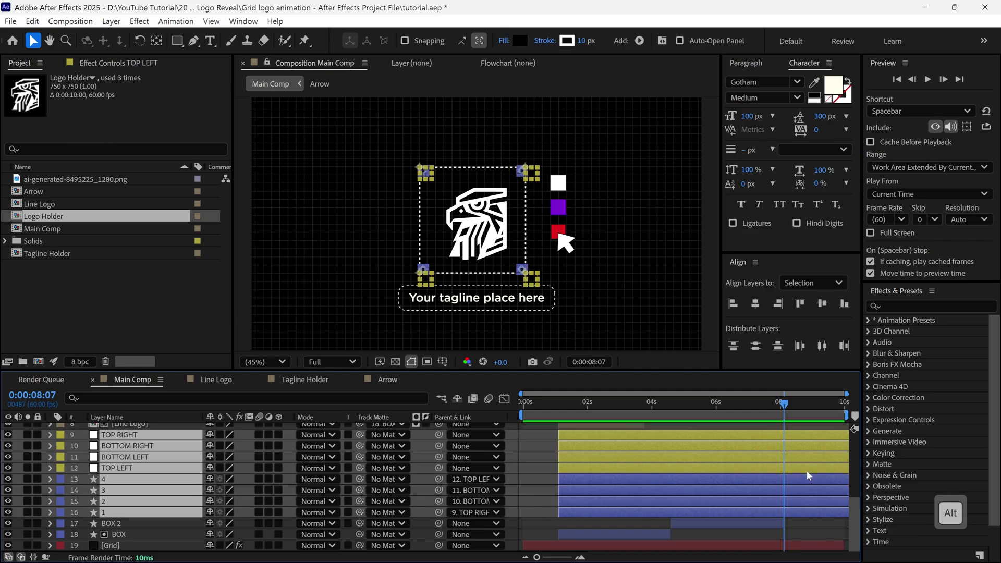
{"action": "key", "text": "alt+bracketright"}
{"action": "left_click", "coordinate": [775, 403]}
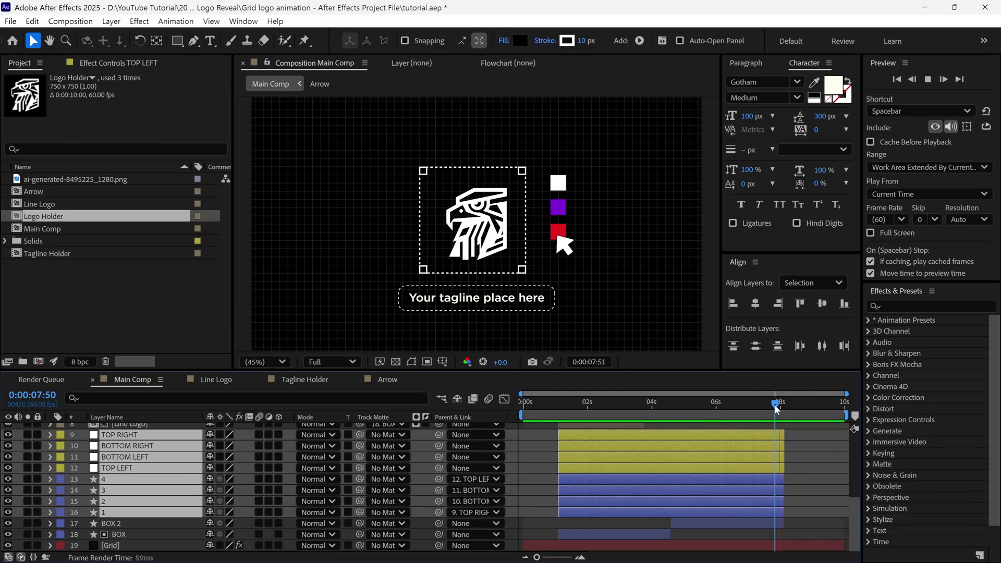
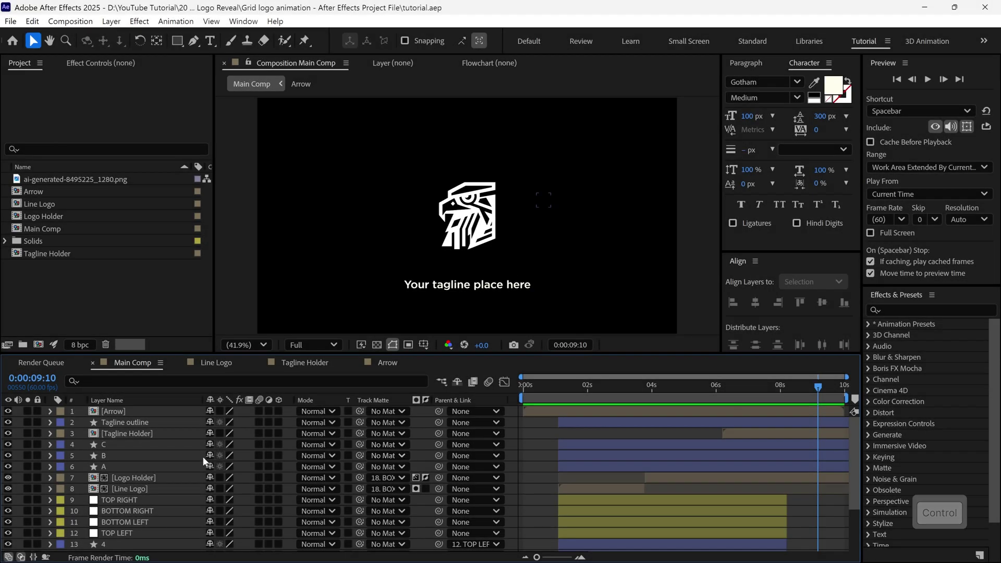
Pre-compose all layers into a composition named Logo Animation, moving all attributes into it
{"action": "key", "text": "ctrl+a"}
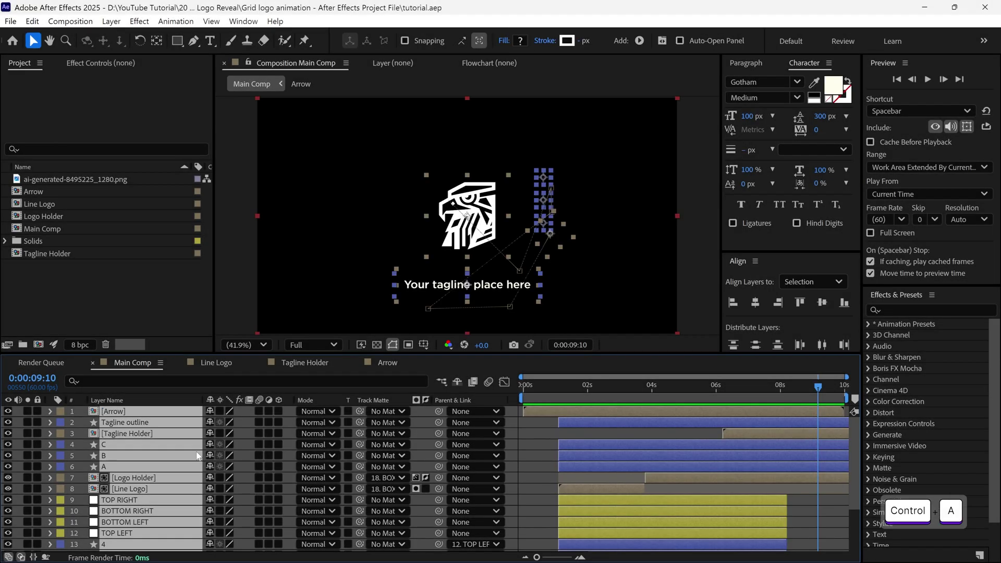
{"action": "right_click", "coordinate": [201, 453]}
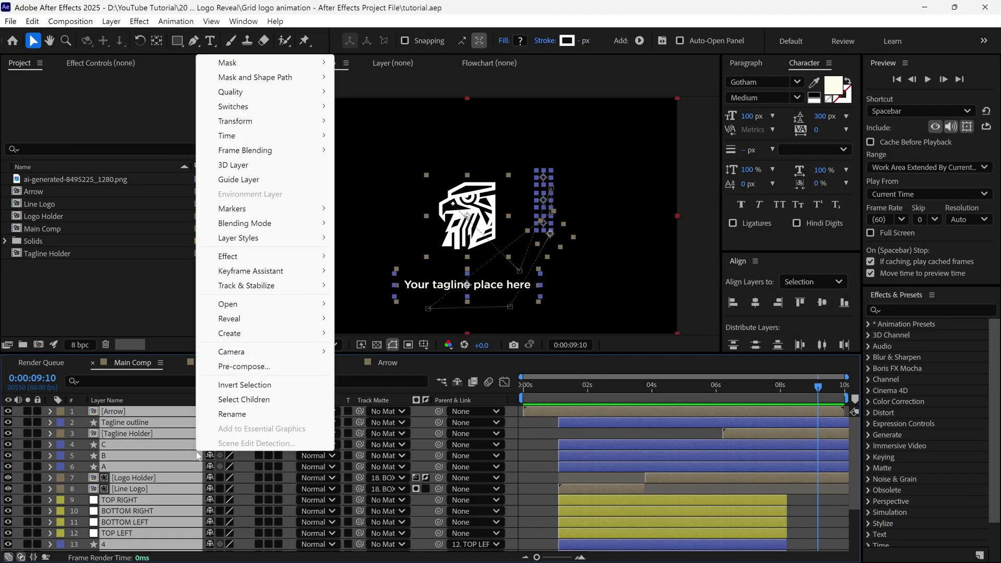
{"action": "left_click", "coordinate": [260, 366]}
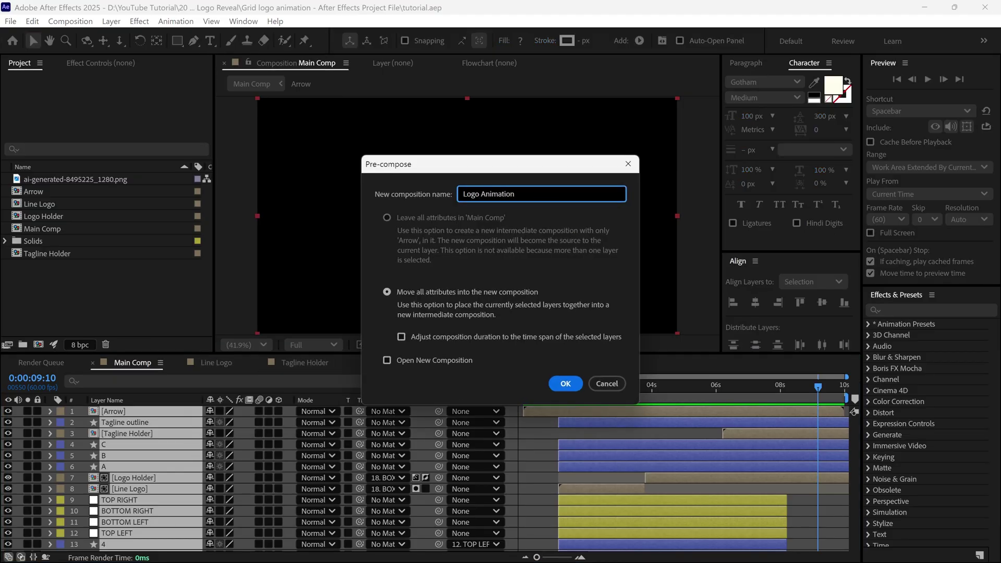
{"action": "left_click", "coordinate": [386, 293]}
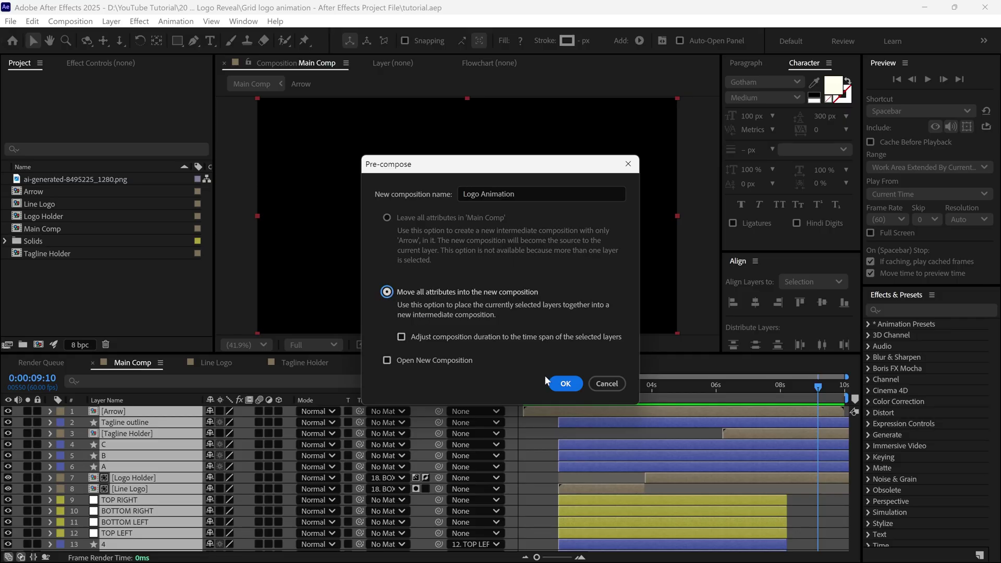
{"action": "left_click", "coordinate": [560, 382]}
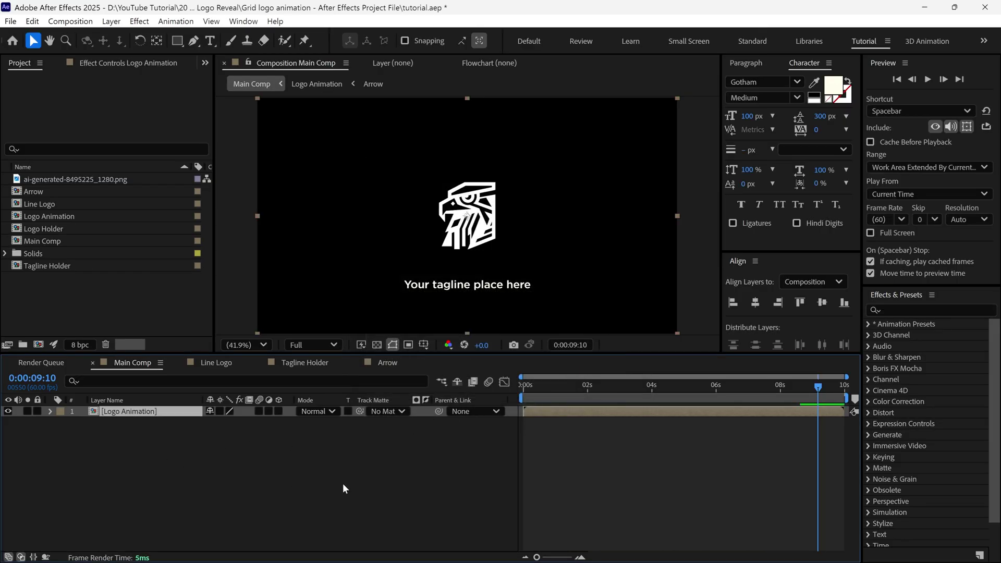
Add Position and Scale keyframes to the Logo Animation layer at 0:00:02:38
{"action": "left_click_drag", "start_coordinate": [816, 385], "coordinate": [603, 398]}
{"action": "key", "text": "p"}
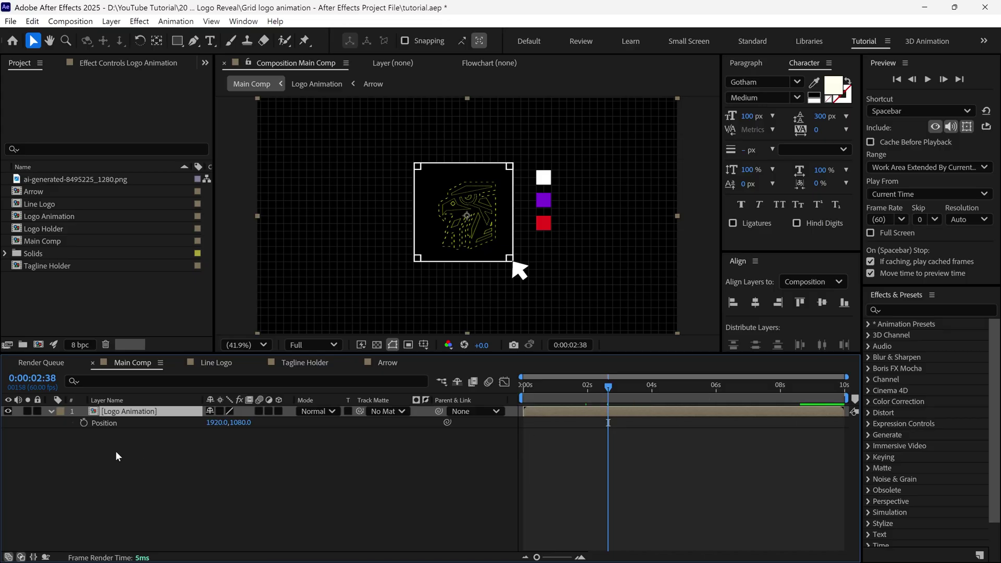
{"action": "key", "text": "s"}
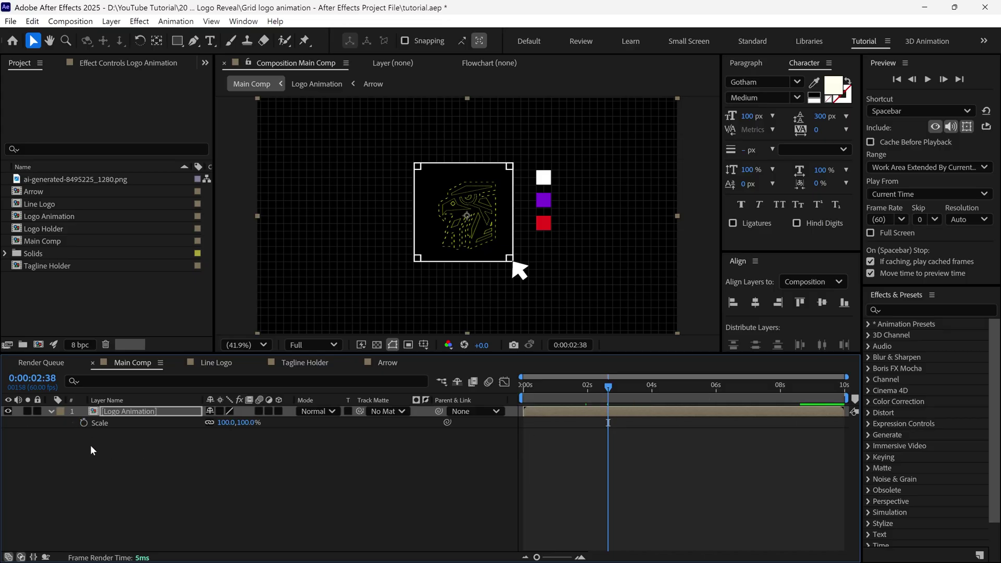
{"action": "left_click", "coordinate": [83, 422]}
{"action": "key", "text": "alt+shift+p"}
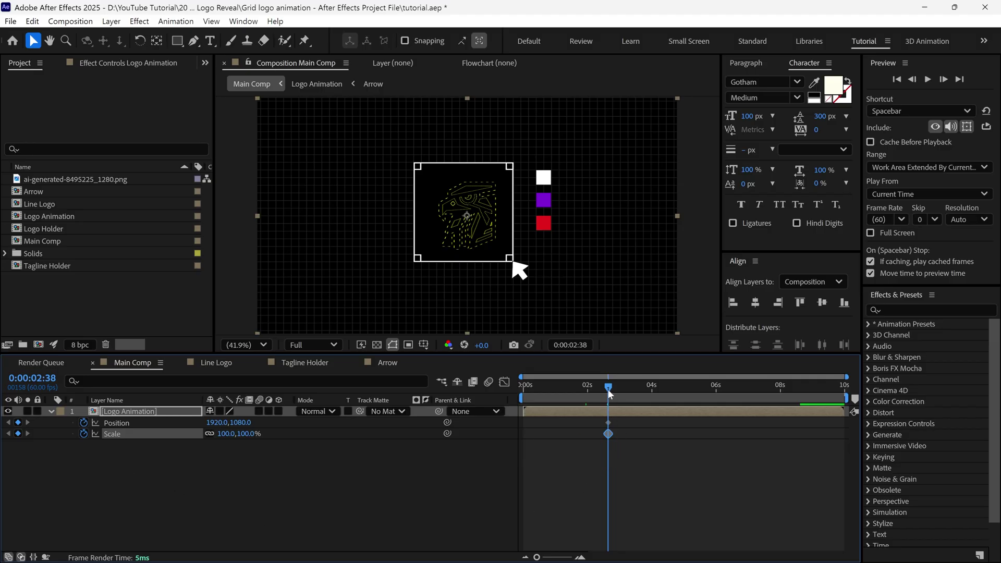
At 0:00:01:06, keyframe the Logo Animation layer at position 2978.5, 2083.7 and scale 246% to zoom in on the arrow, and preview it
{"action": "left_click_drag", "start_coordinate": [608, 388], "coordinate": [558, 412]}
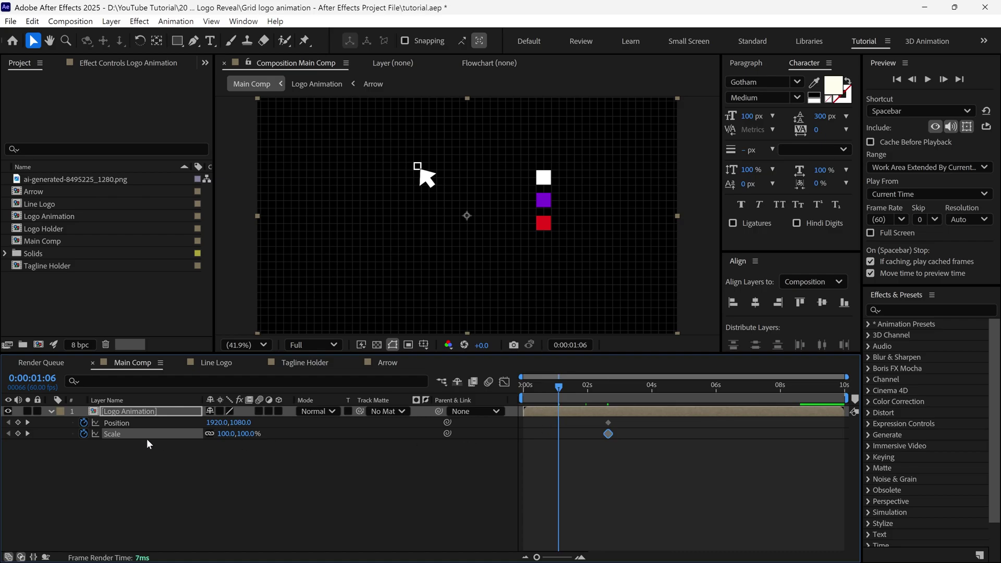
{"action": "left_click", "coordinate": [17, 422]}
{"action": "left_click", "coordinate": [18, 433]}
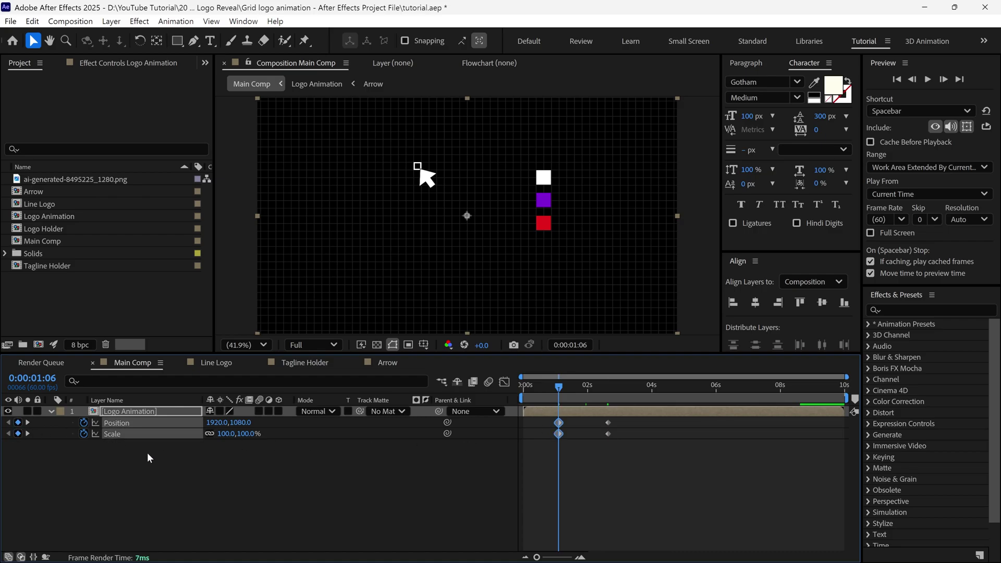
{"action": "left_click_drag", "start_coordinate": [396, 224], "coordinate": [439, 267]}
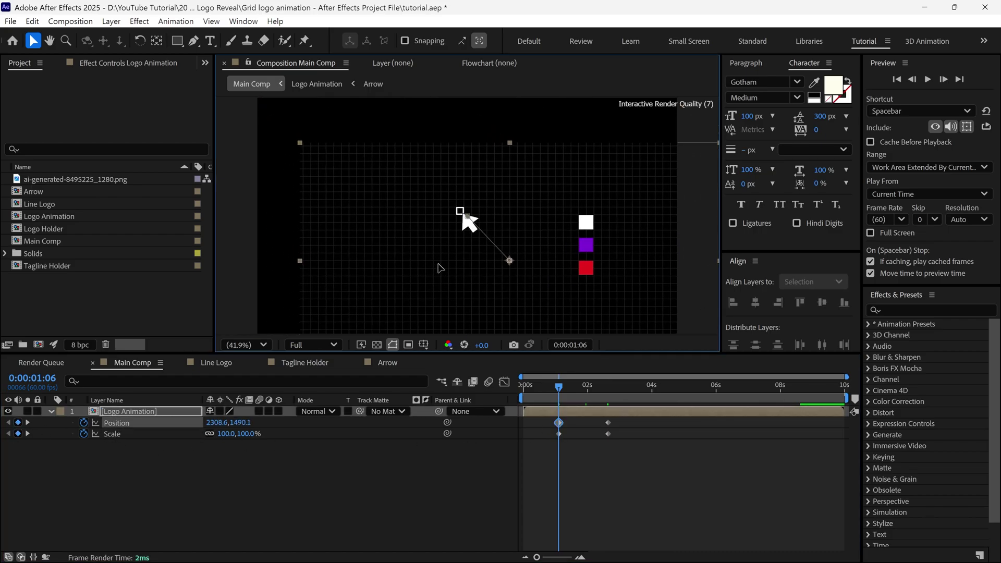
{"action": "left_click_drag", "start_coordinate": [233, 438], "coordinate": [540, 296]}
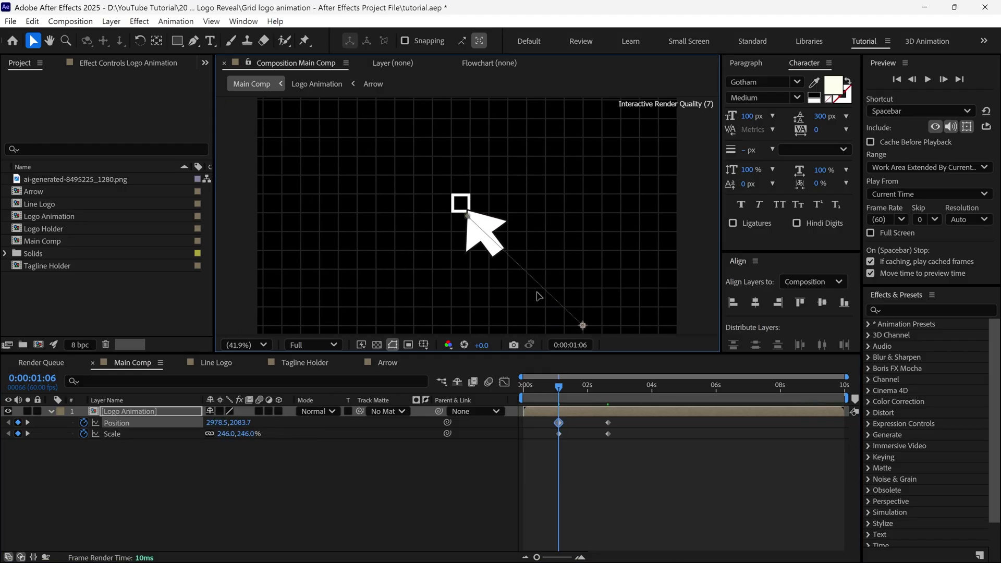
{"action": "key", "text": "space"}
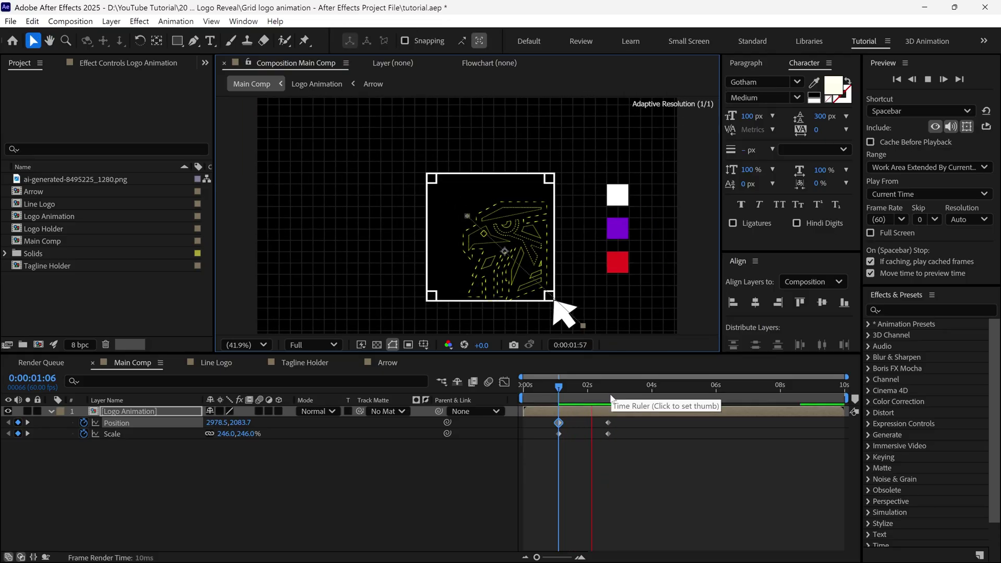
Apply Easy Ease to all Position and Scale keyframes of the Logo Animation layer
{"action": "left_click_drag", "start_coordinate": [626, 419], "coordinate": [544, 436]}
{"action": "right_click", "coordinate": [559, 433]}
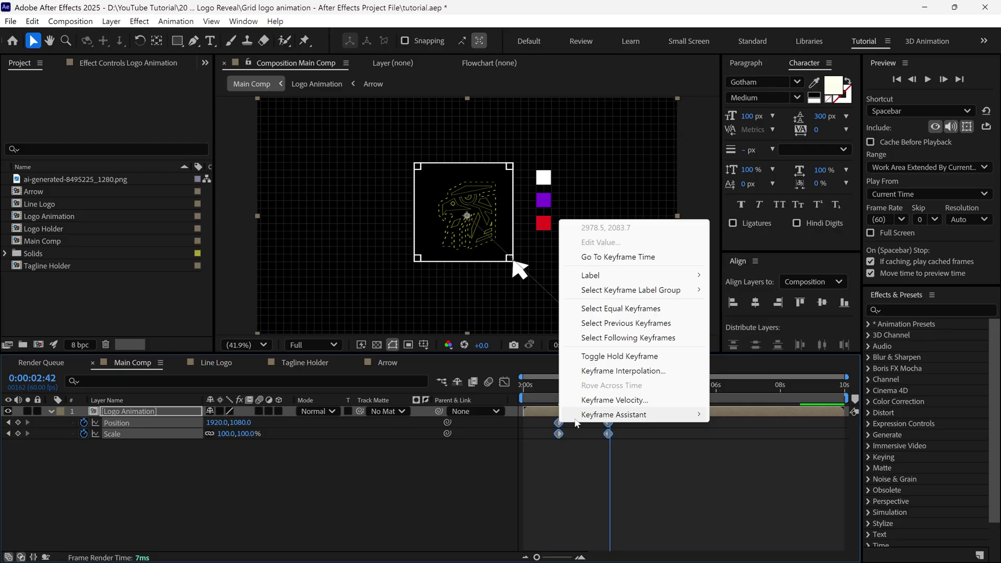
{"action": "mouse_move", "coordinate": [613, 415]}
{"action": "left_click", "coordinate": [741, 462]}
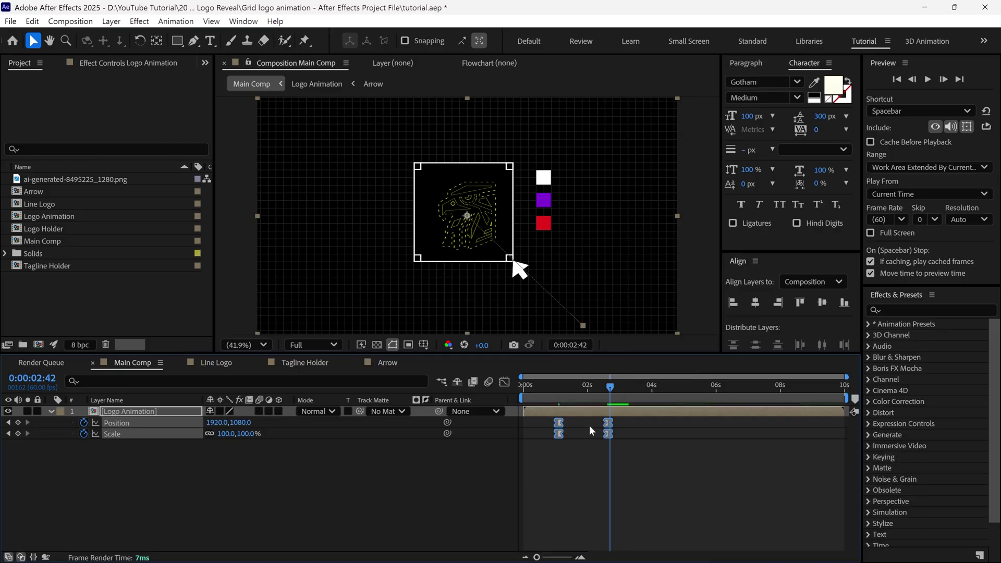
Reshape the zoom's speed graph for a fast start and long slowdown, with its first keyframes at 0:00:01:09, and preview it
{"action": "left_click", "coordinate": [503, 382]}
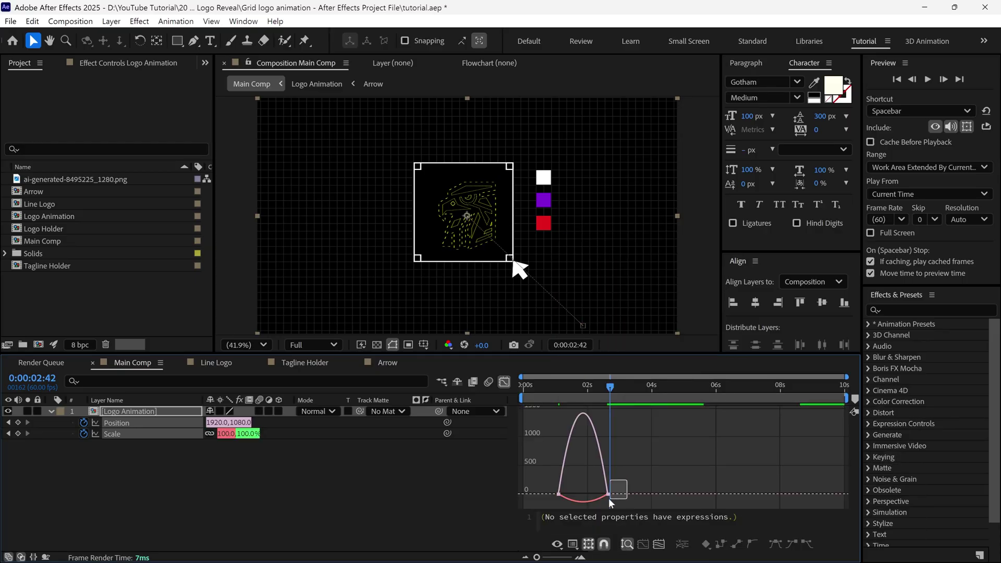
{"action": "left_click_drag", "start_coordinate": [608, 498], "coordinate": [573, 492]}
{"action": "key", "text": "space"}
{"action": "left_click", "coordinate": [503, 382]}
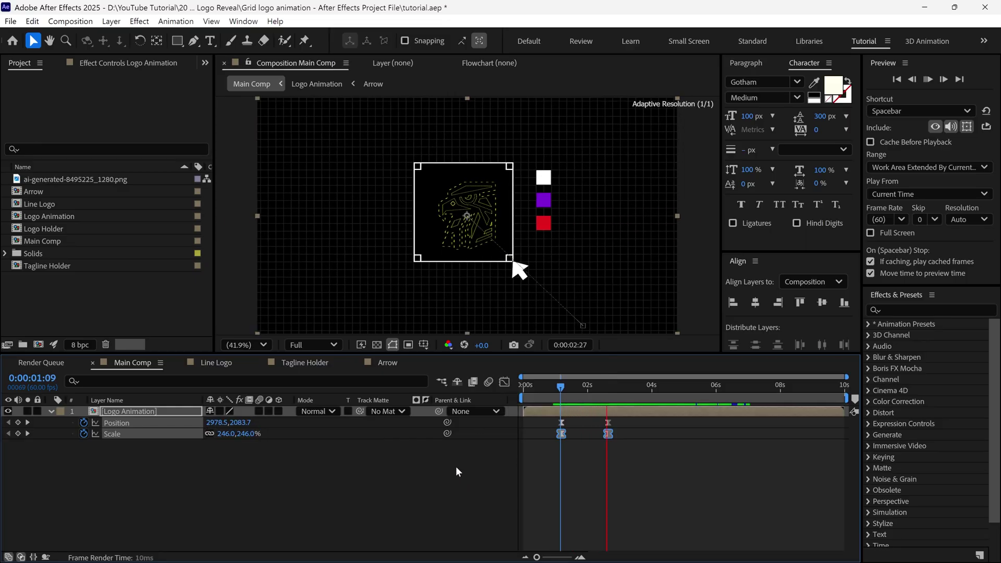
{"action": "left_click", "coordinate": [653, 440]}
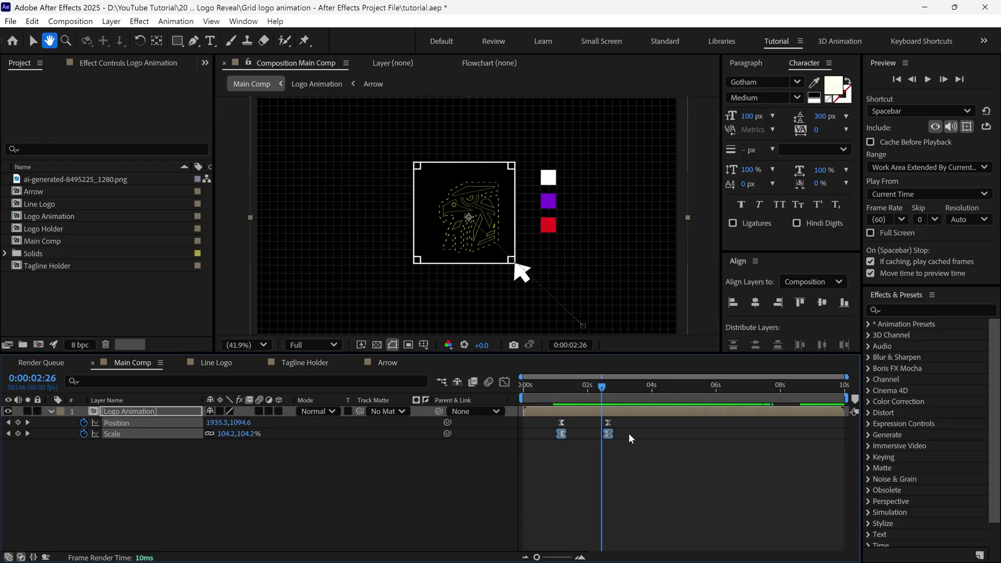
Create a 3840 × 2160 px dark solid named bg and place it beneath the Logo Animation layer
{"action": "left_click", "coordinate": [51, 411]}
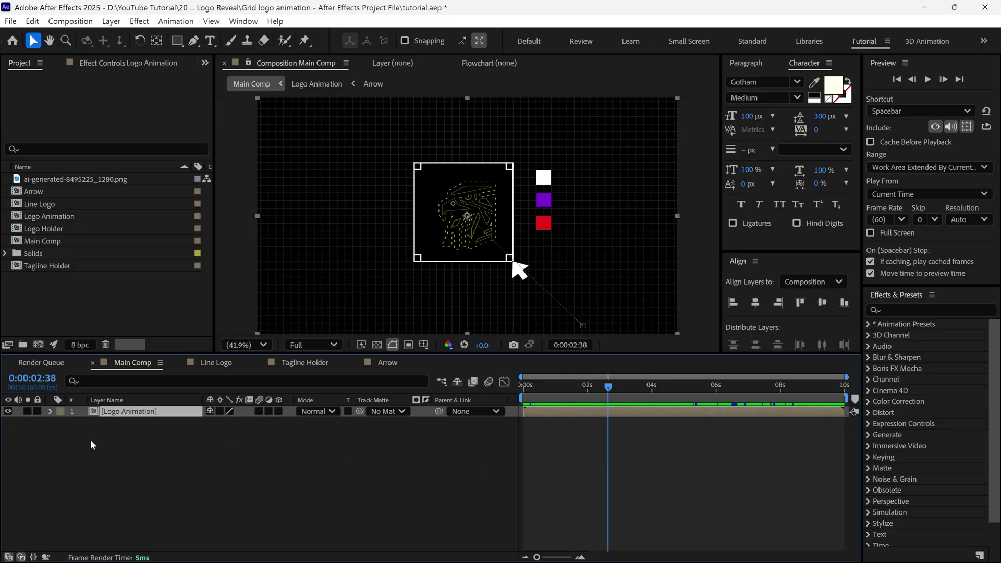
{"action": "right_click", "coordinate": [236, 441]}
{"action": "mouse_move", "coordinate": [263, 286]}
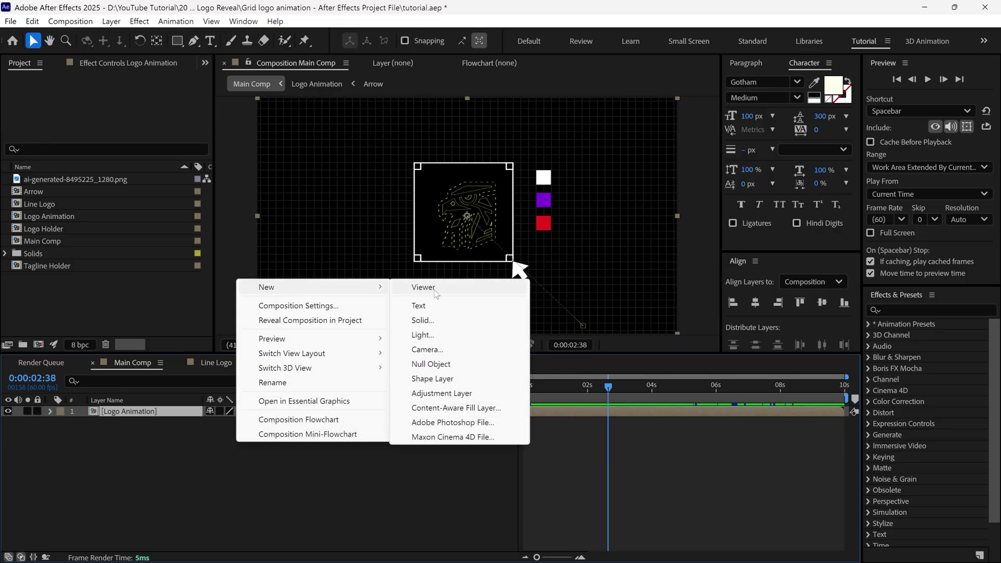
{"action": "left_click", "coordinate": [437, 322]}
{"action": "type", "text": "bg"}
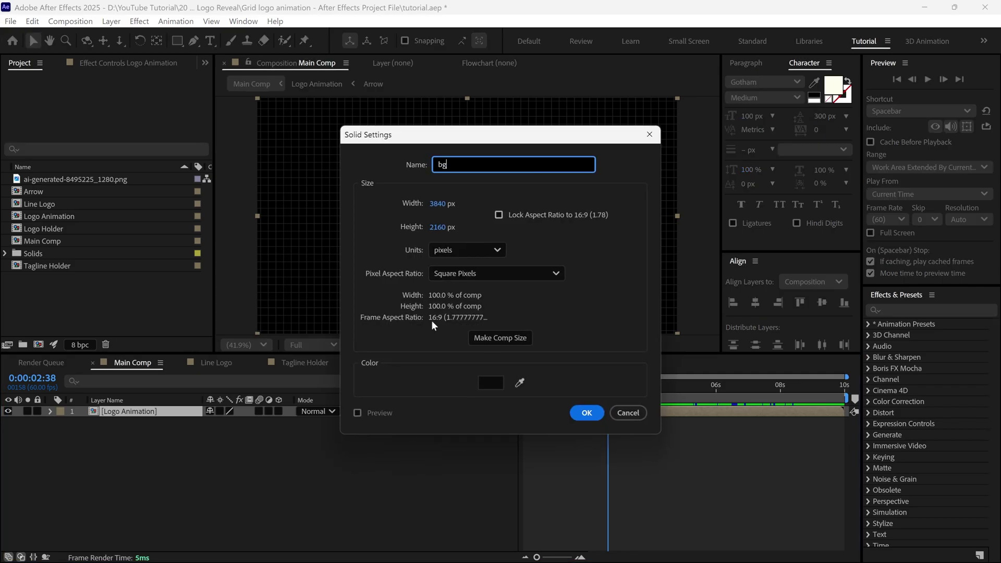
{"action": "left_click", "coordinate": [586, 413]}
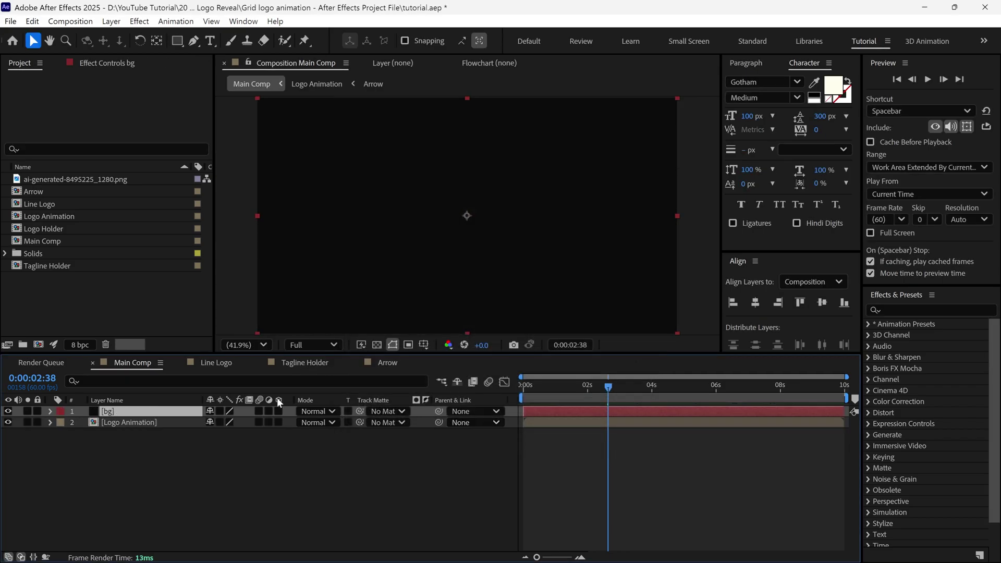
{"action": "left_click_drag", "start_coordinate": [172, 417], "coordinate": [168, 439]}
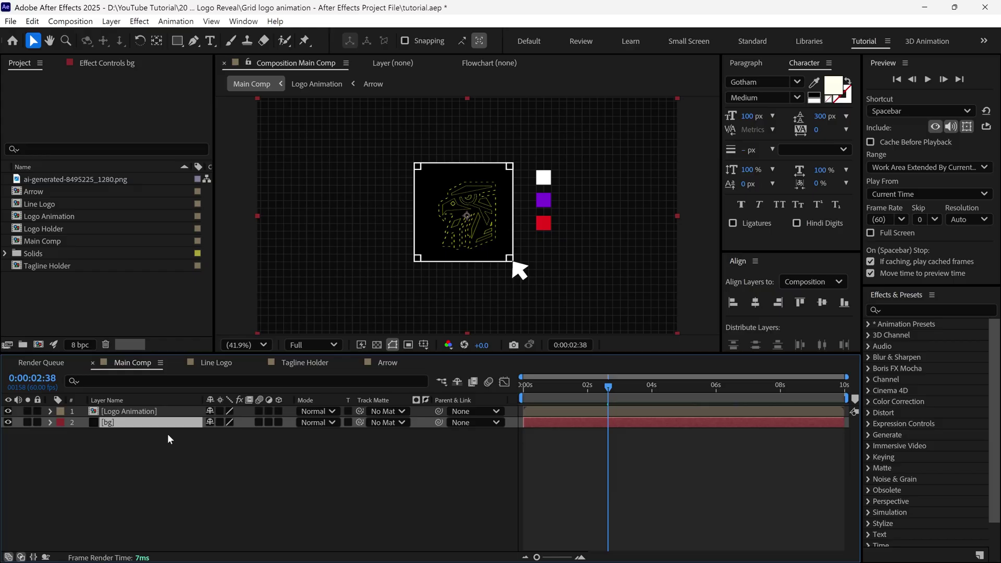
Create another 3840 × 2160 px dark solid named Gbg, directly above the bg layer
{"action": "right_click", "coordinate": [167, 435]}
{"action": "mouse_move", "coordinate": [251, 279]}
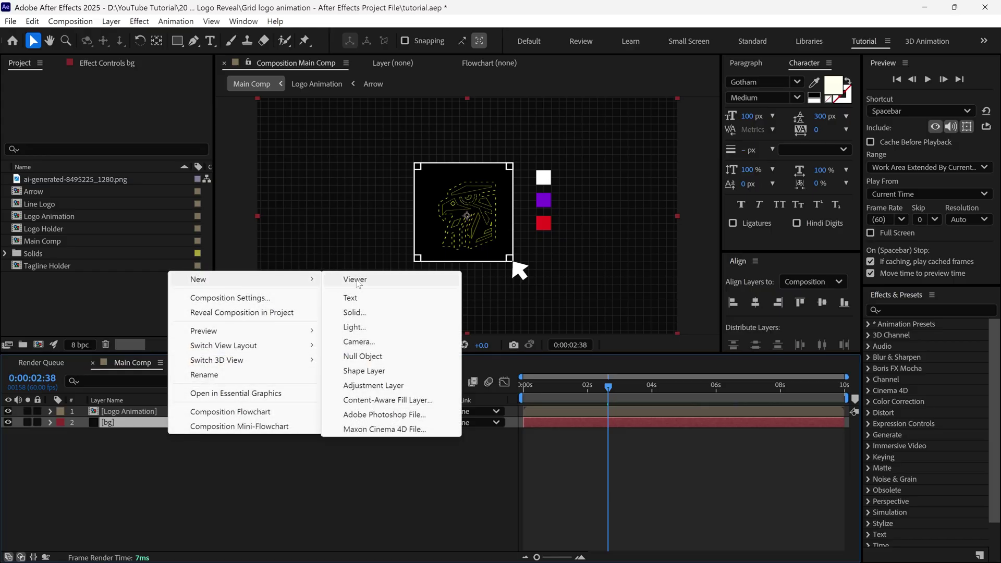
{"action": "left_click", "coordinate": [355, 313]}
{"action": "type", "text": "Gbg"}
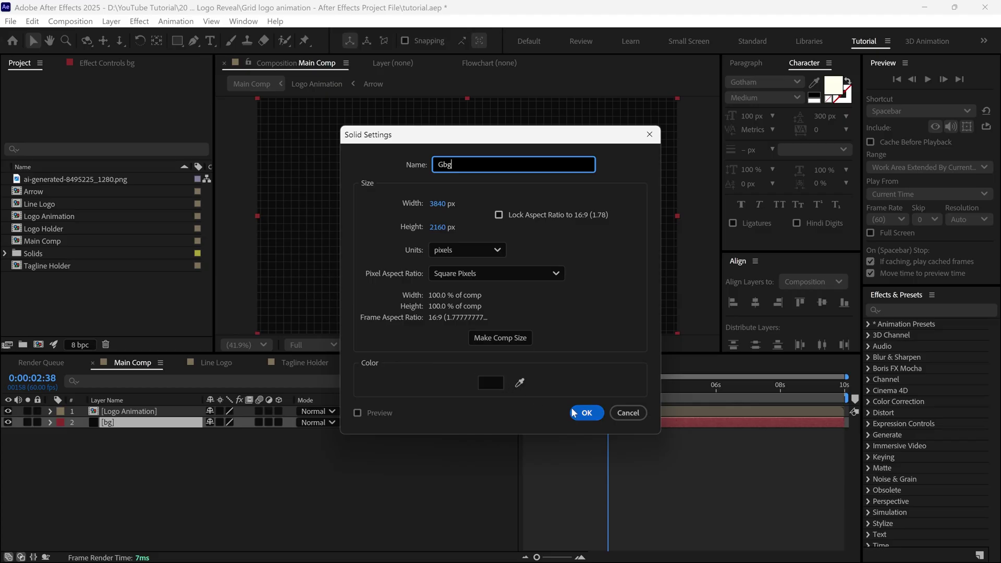
{"action": "left_click", "coordinate": [584, 413]}
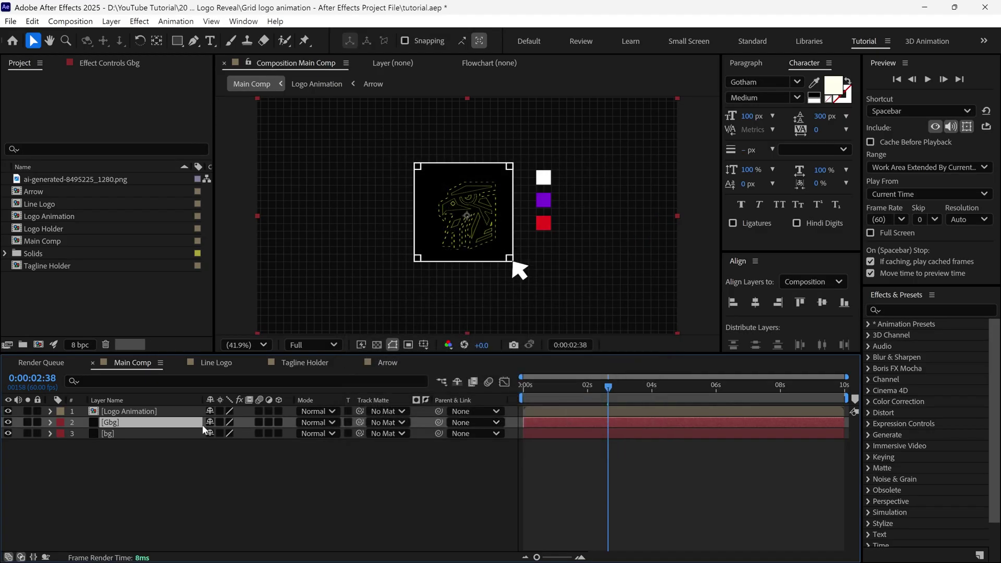
Apply the 4-Color Gradient effect to the Gbg layer
{"action": "left_click", "coordinate": [895, 310]}
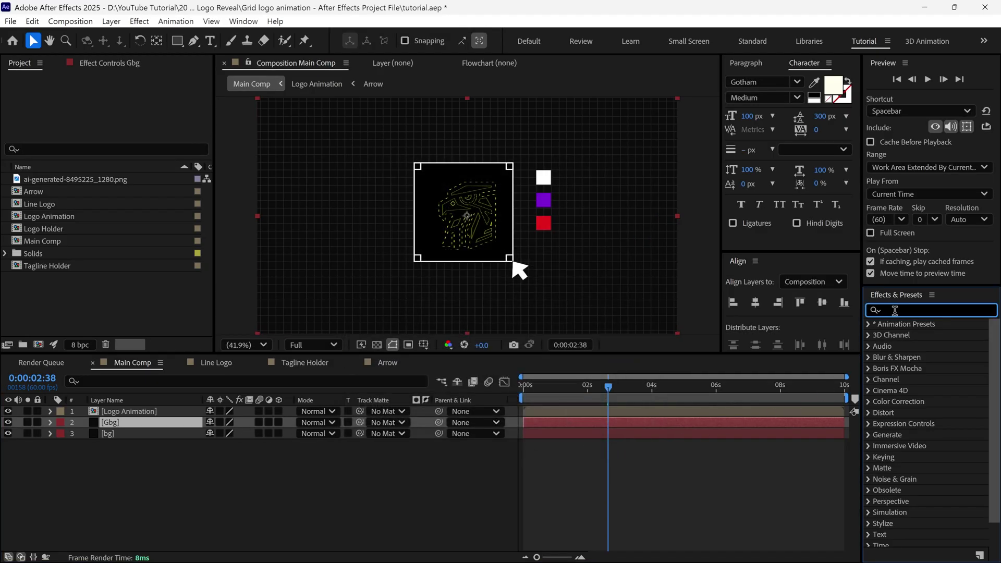
{"action": "type", "text": "4"}
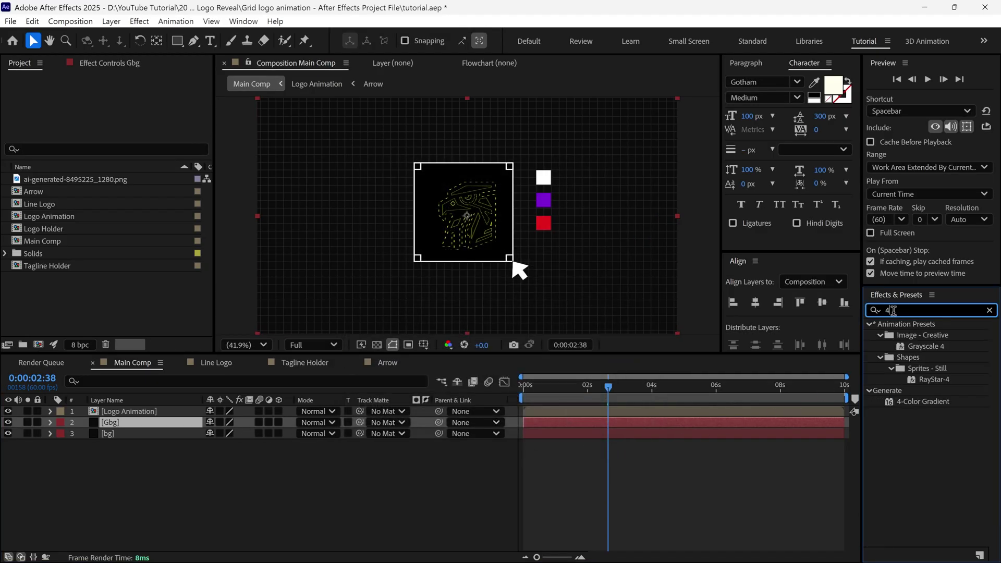
{"action": "left_click", "coordinate": [928, 402]}
{"action": "left_click_drag", "start_coordinate": [468, 428], "coordinate": [185, 424]}
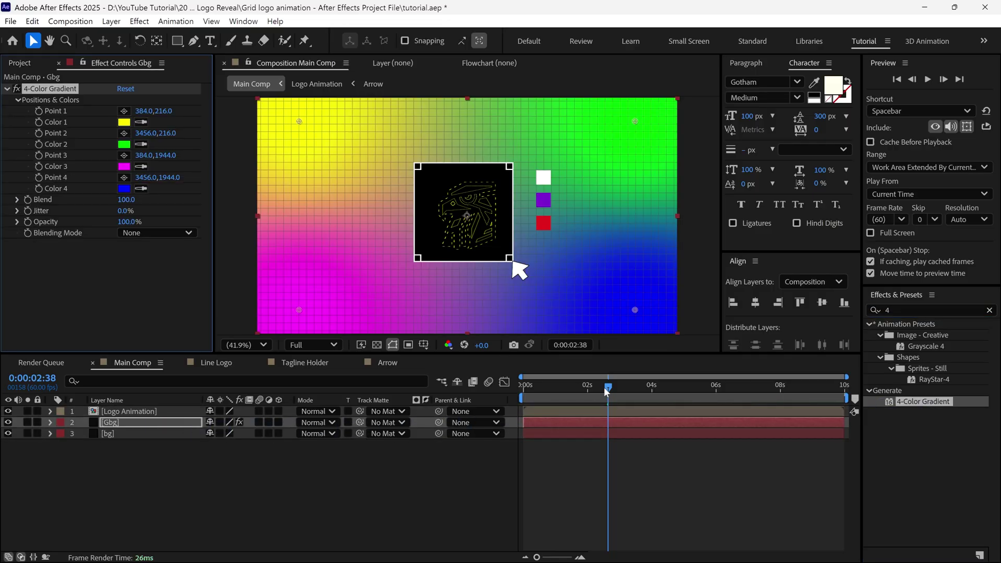
At the start of the composition, set the gradient's Color 1 to red and Color 2 to blue (1700FF)
{"action": "key", "text": "Home"}
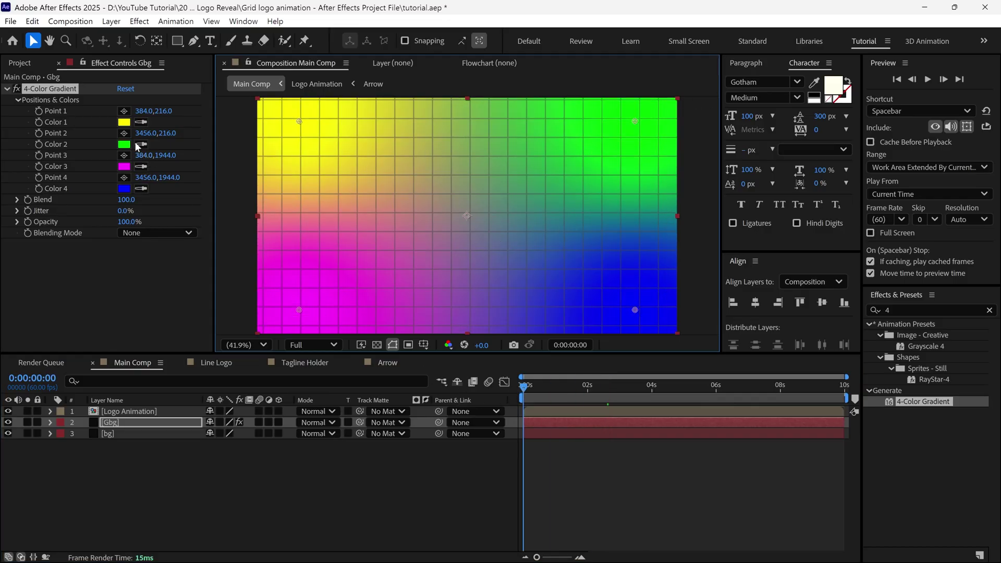
{"action": "left_click", "coordinate": [126, 123]}
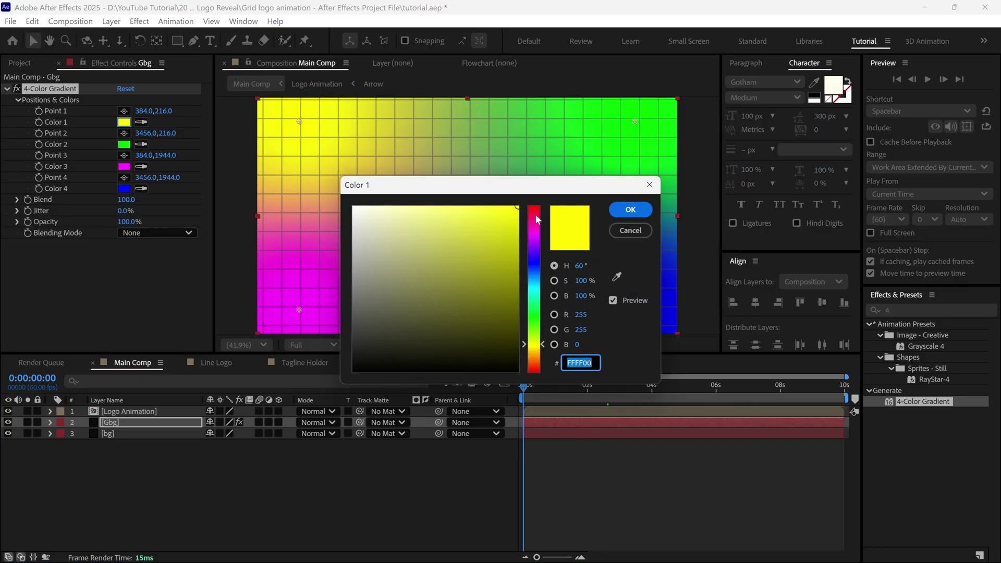
{"action": "left_click", "coordinate": [536, 219]}
{"action": "left_click", "coordinate": [630, 209]}
{"action": "left_click", "coordinate": [124, 143]}
{"action": "left_click", "coordinate": [534, 264]}
{"action": "left_click", "coordinate": [534, 258]}
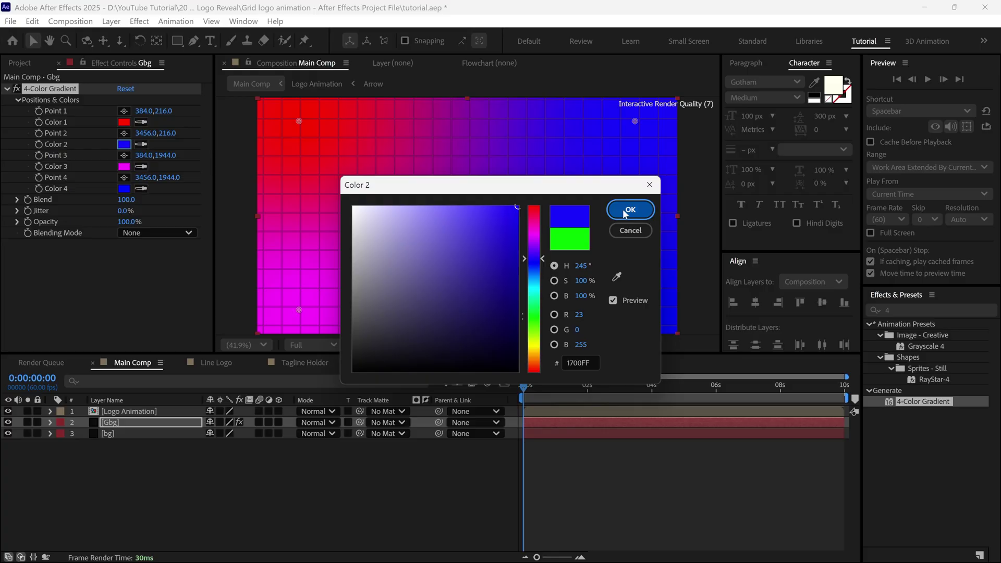
{"action": "left_click", "coordinate": [630, 209]}
Set the gradient's Color 3 to black and Color 4 to bright green
{"action": "left_click", "coordinate": [123, 166]}
{"action": "left_click", "coordinate": [354, 371]}
{"action": "left_click", "coordinate": [630, 209]}
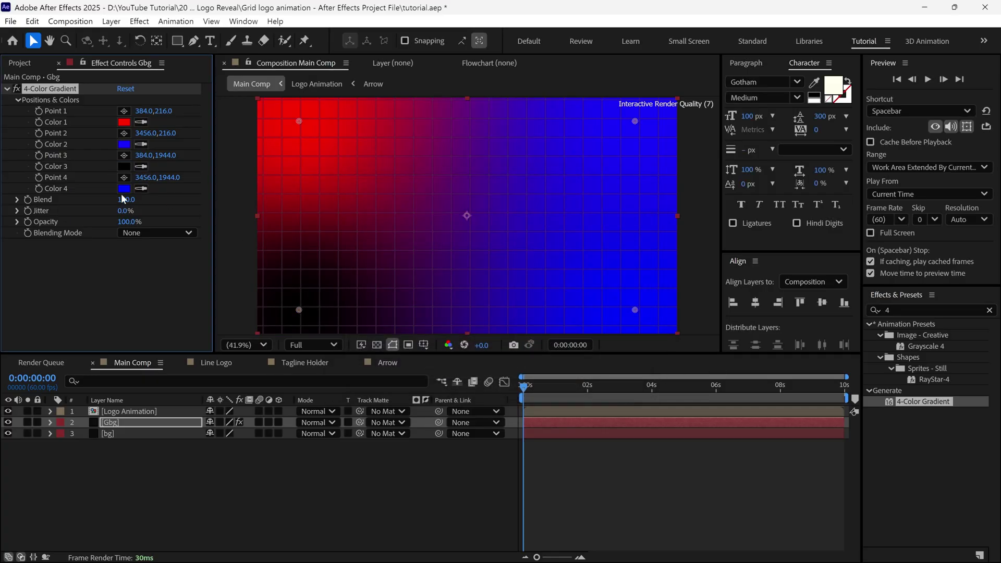
{"action": "left_click", "coordinate": [123, 189]}
{"action": "left_click", "coordinate": [534, 308]}
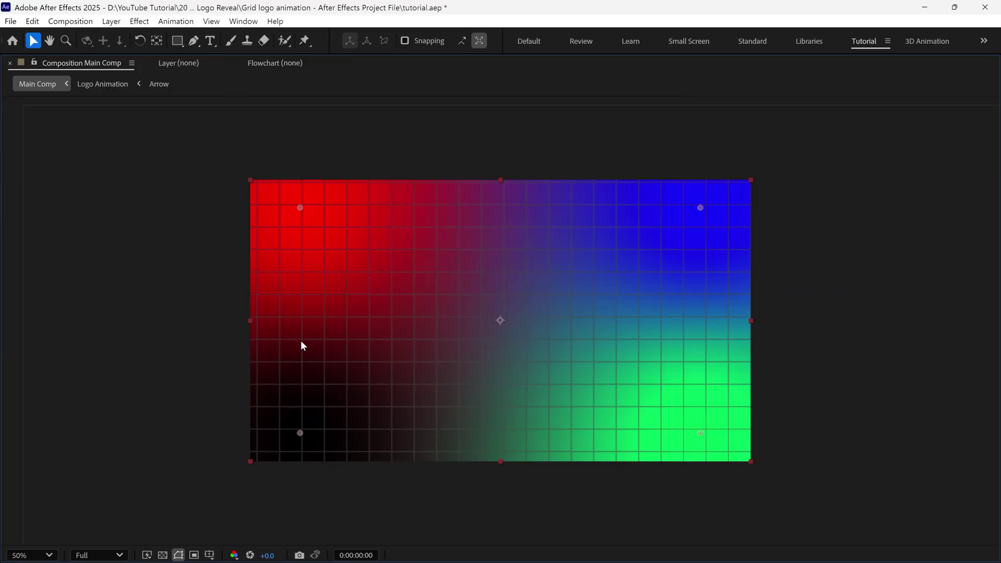
At 0:00:00:00, place gradient Points 1 to 4 at about (678, -278), (3784, 832), (1218, 2122) and (4514, 2876), and keyframe them
{"action": "left_click_drag", "start_coordinate": [308, 171], "coordinate": [337, 142]}
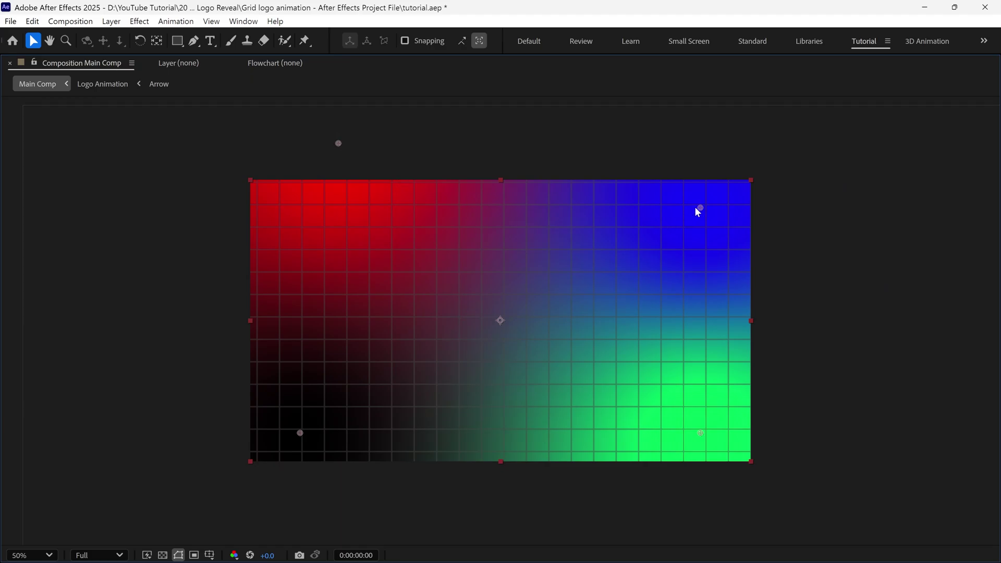
{"action": "left_click_drag", "start_coordinate": [698, 210], "coordinate": [747, 286]}
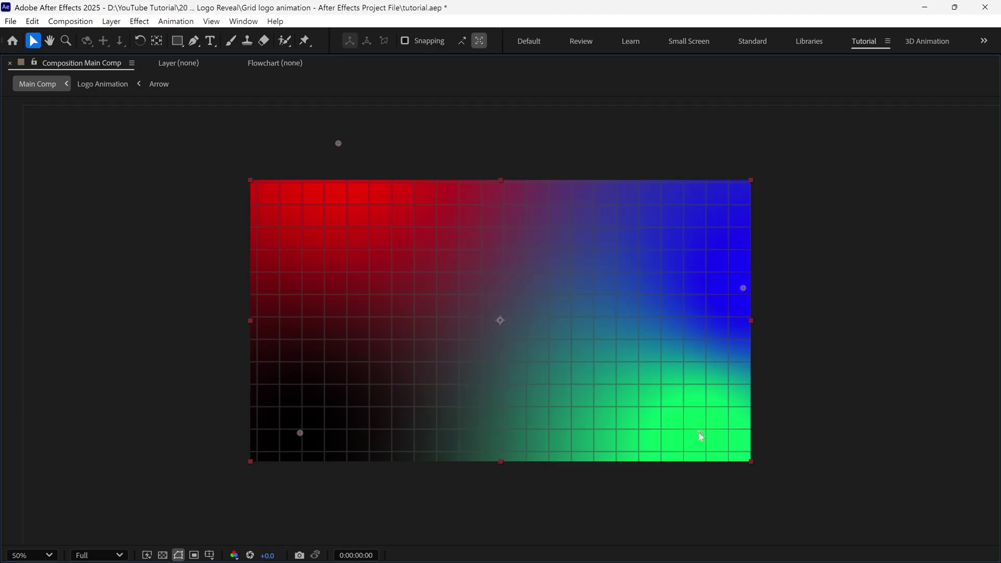
{"action": "left_click_drag", "start_coordinate": [701, 435], "coordinate": [838, 555]}
{"action": "left_click_drag", "start_coordinate": [299, 433], "coordinate": [409, 456]}
{"action": "key", "text": "grave"}
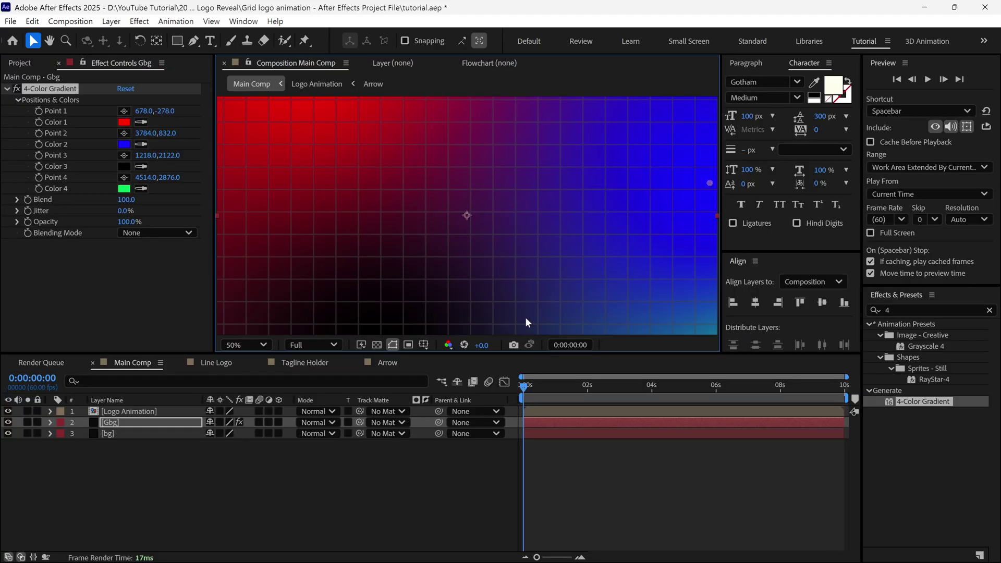
{"action": "left_click", "coordinate": [38, 111]}
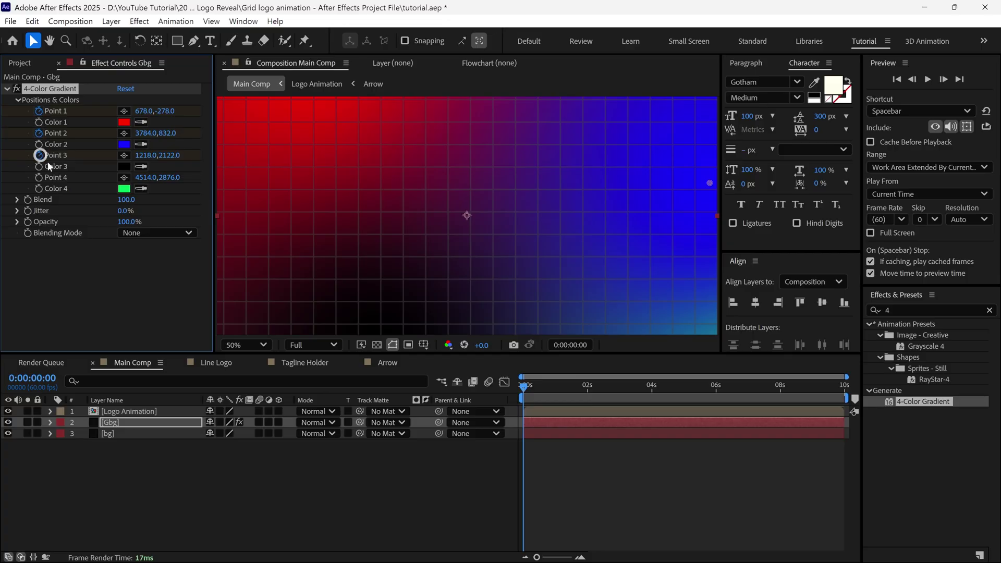
{"action": "key", "text": "u"}
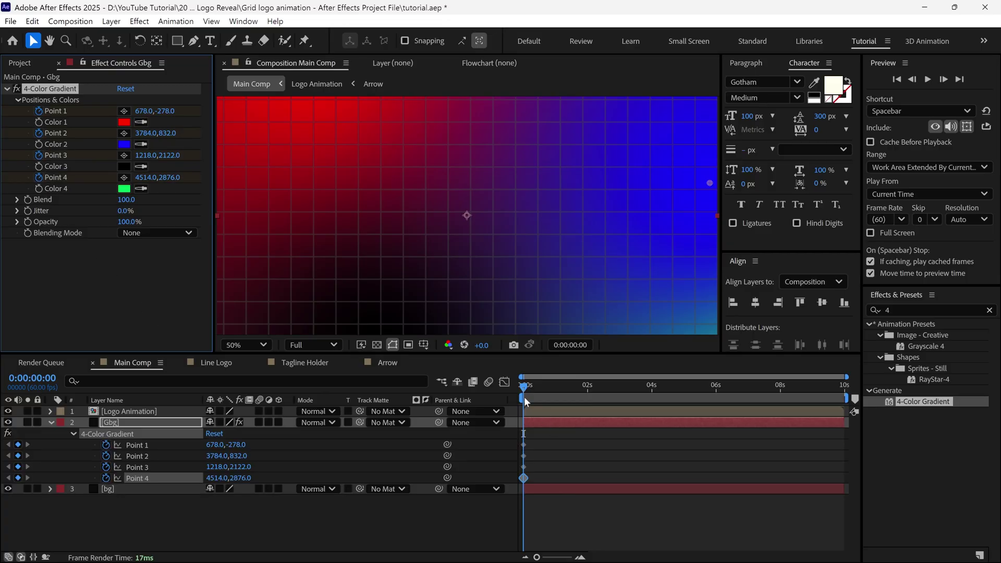
At 0:00:03:50, move gradient Points 1 to 4 to about (-956, 462), (3182, -242), (2836, 2596) and (4510, 1132)
{"action": "key", "text": "shift+slash"}
{"action": "left_click_drag", "start_coordinate": [539, 386], "coordinate": [647, 407]}
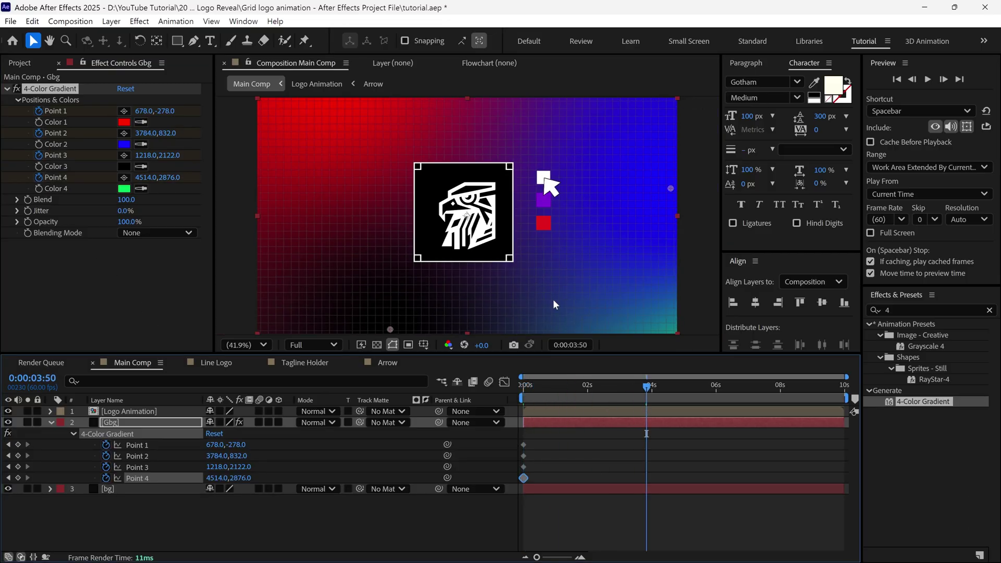
{"action": "key", "text": "grave"}
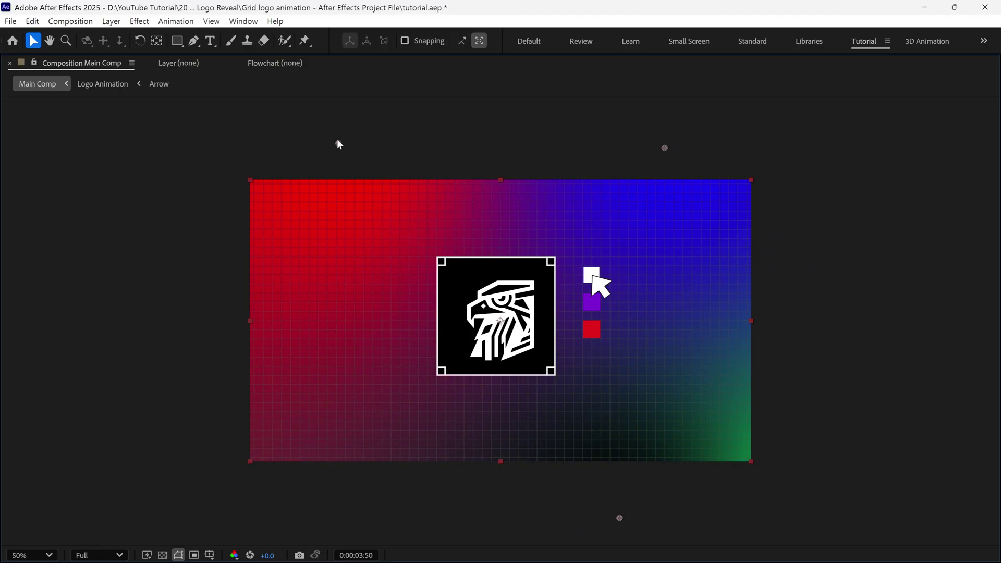
{"action": "key", "text": "comma"}
{"action": "key", "text": "grave"}
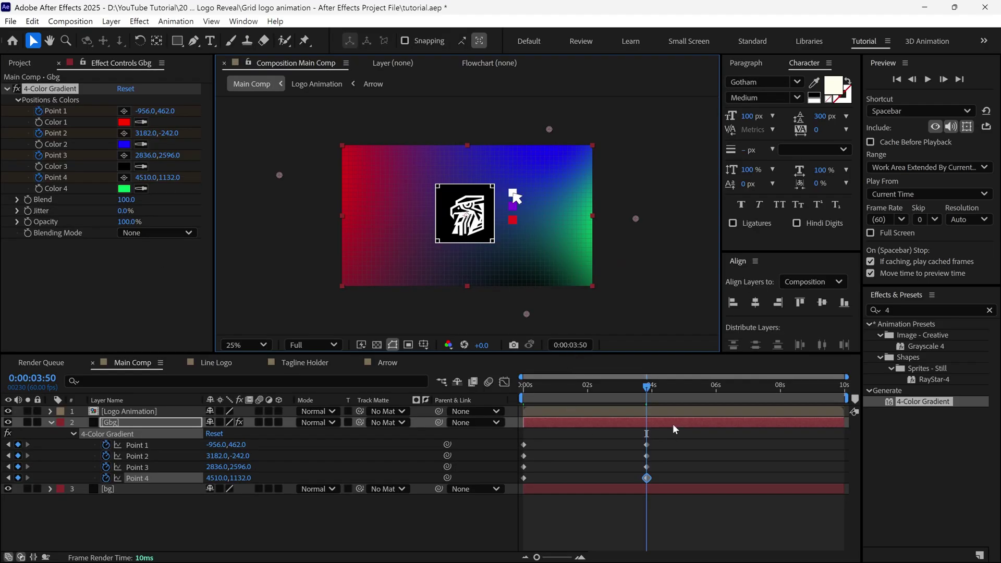
At 0:00:06:53, move gradient Points 1 to 4 to about (-940, 3006), (26, -674), (3884, 1996) and (4174, -392)
{"action": "left_click", "coordinate": [744, 389]}
{"action": "left_click_drag", "start_coordinate": [280, 175], "coordinate": [281, 341]}
{"action": "left_click_drag", "start_coordinate": [549, 128], "coordinate": [340, 105]}
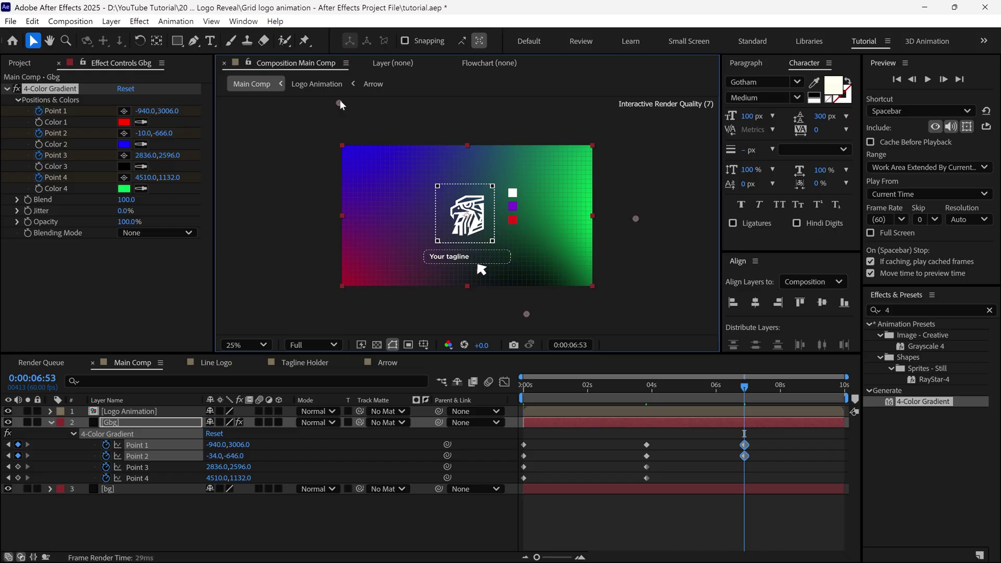
{"action": "left_click_drag", "start_coordinate": [635, 219], "coordinate": [614, 118]}
{"action": "left_click_drag", "start_coordinate": [527, 314], "coordinate": [594, 275]}
At 0:00:09:16, move gradient Points 1 to 4 to about (2352, 3062), (-202, 1002), (3640, 848) and (1614, -1736)
{"action": "left_click", "coordinate": [821, 387]}
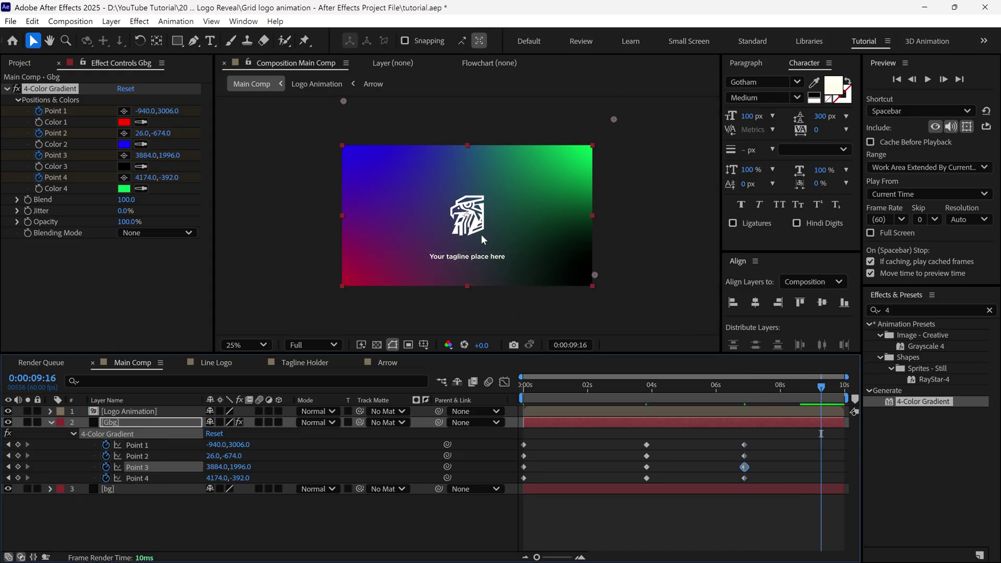
{"action": "key", "text": "grave"}
{"action": "left_click_drag", "start_coordinate": [647, 224], "coordinate": [480, 137]}
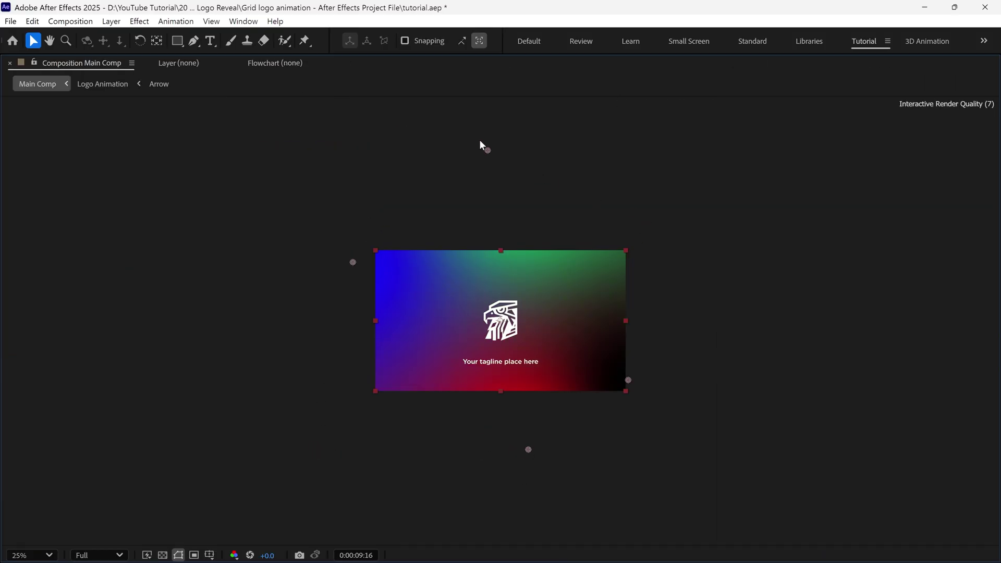
{"action": "left_click_drag", "start_coordinate": [628, 380], "coordinate": [613, 306]}
{"action": "left_click_drag", "start_coordinate": [373, 207], "coordinate": [362, 315]}
{"action": "key", "text": "grave"}
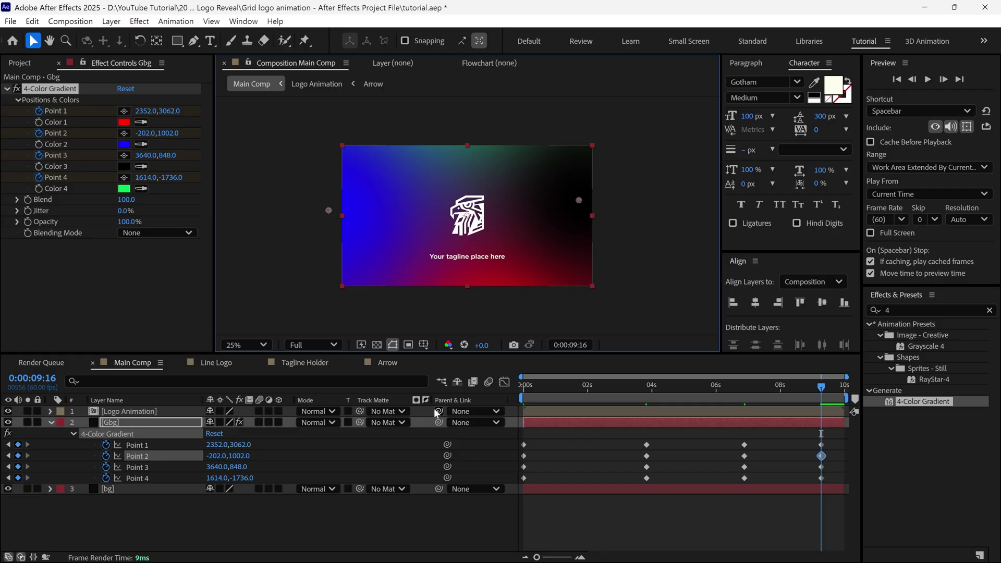
Set the Gbg layer's blending mode to Screen and collapse its keyframed properties
{"action": "key", "text": "shift+slash"}
{"action": "left_click_drag", "start_coordinate": [815, 390], "coordinate": [674, 422]}
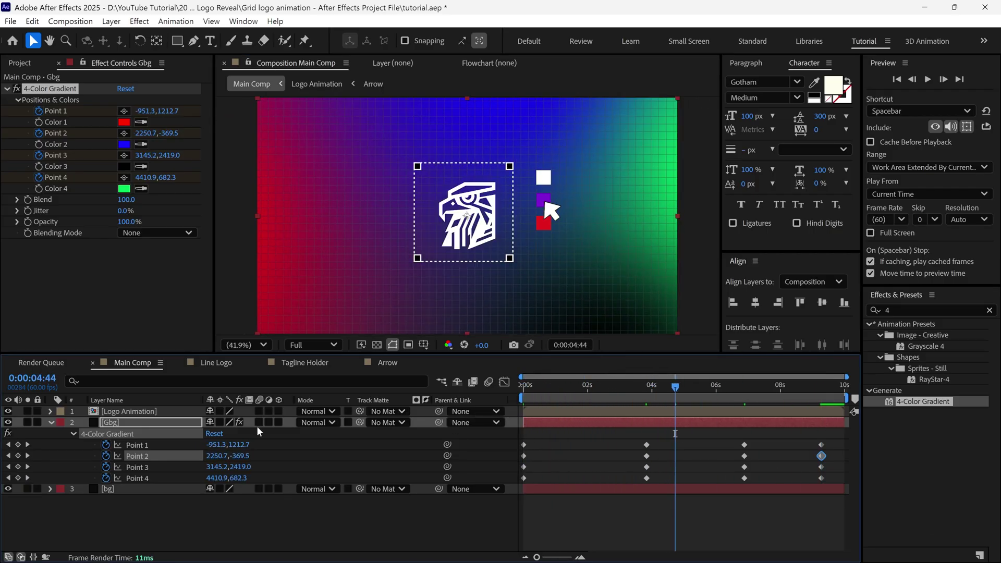
{"action": "left_click", "coordinate": [307, 425]}
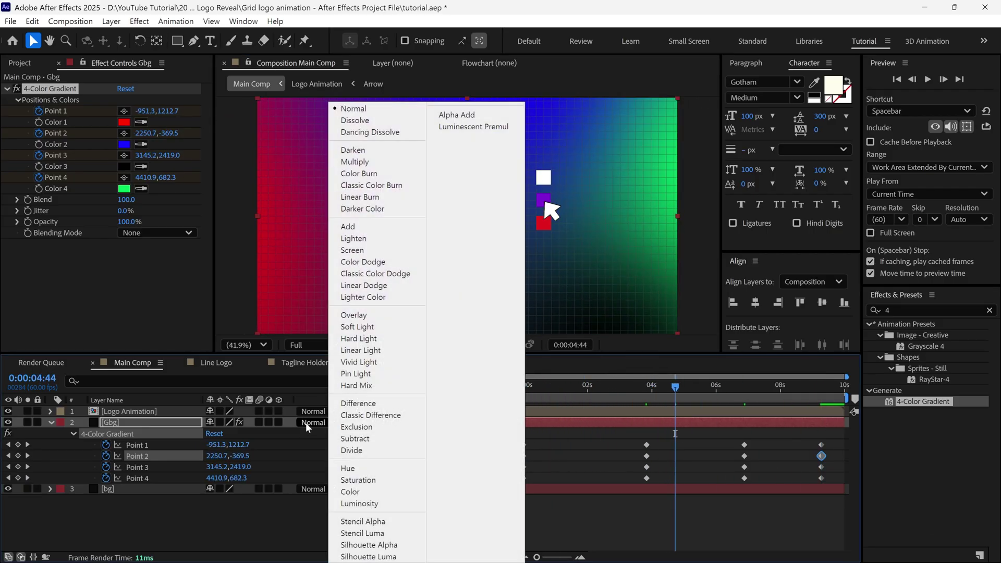
{"action": "left_click", "coordinate": [367, 252]}
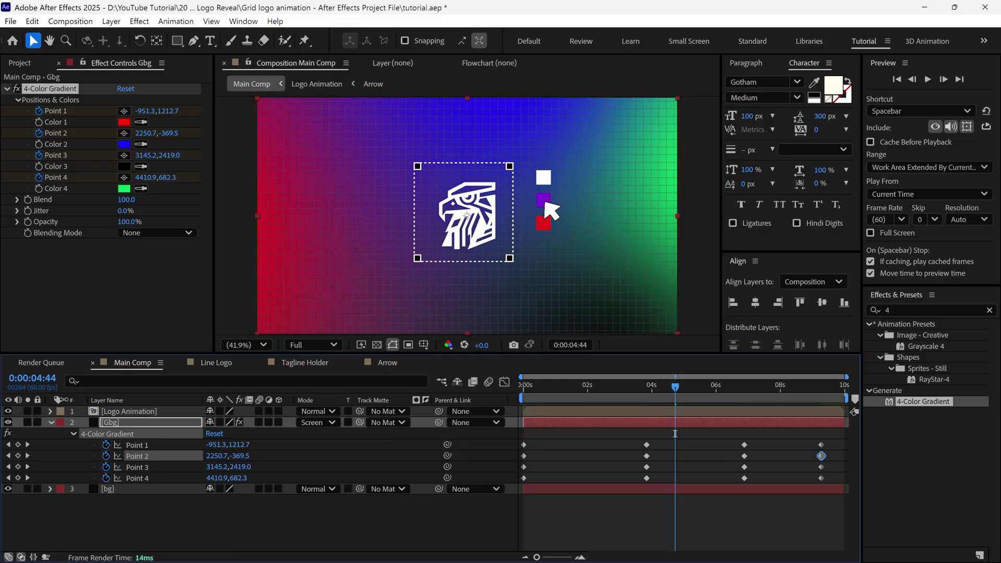
{"action": "key", "text": "u"}
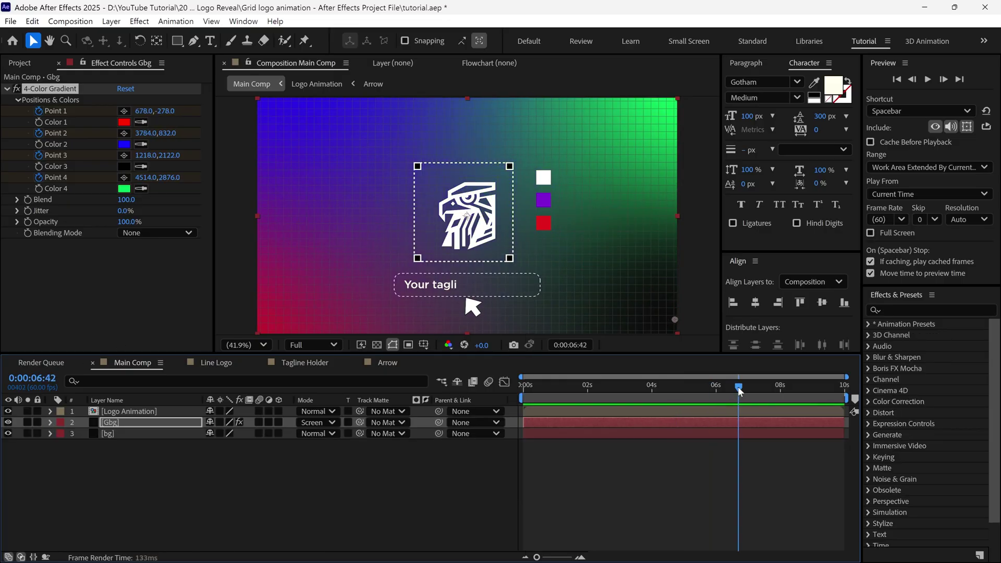
Keyframe the Gbg layer's opacity from 100% at 0:00:08:06 to 0% at 0:00:08:55
{"action": "left_click_drag", "start_coordinate": [737, 386], "coordinate": [783, 400]}
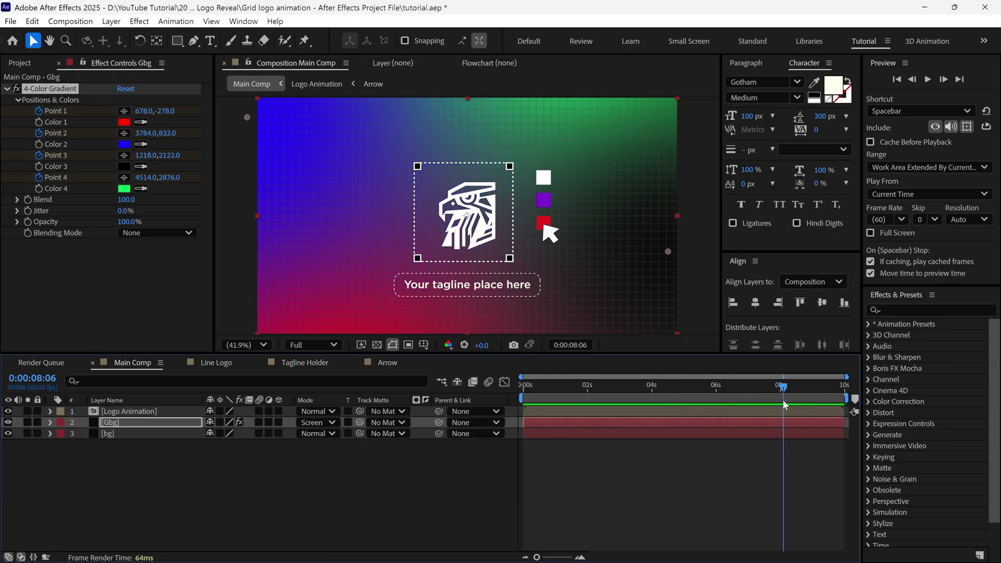
{"action": "key", "text": "t"}
{"action": "left_click", "coordinate": [83, 433]}
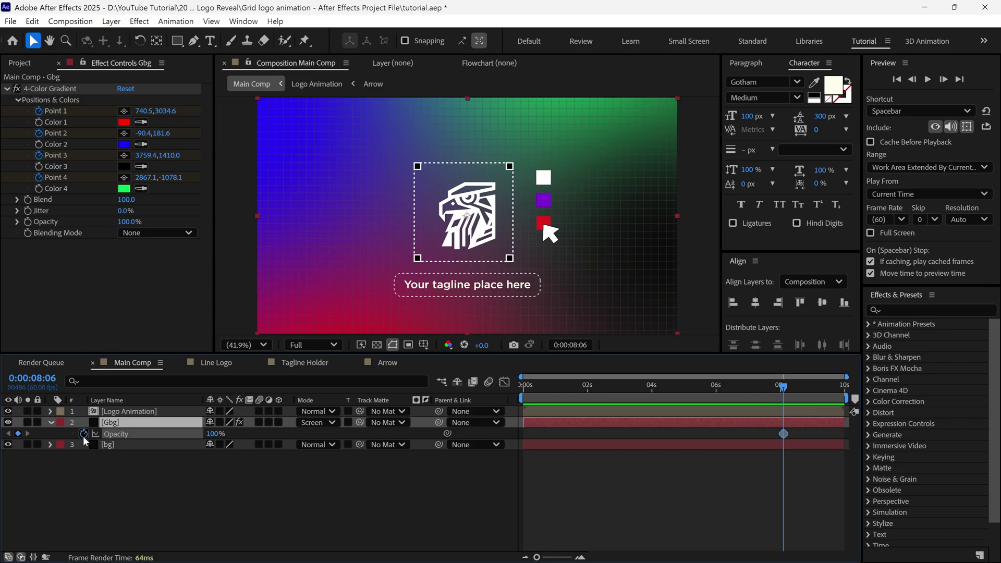
{"action": "left_click_drag", "start_coordinate": [784, 388], "coordinate": [811, 388]}
{"action": "left_click_drag", "start_coordinate": [211, 433], "coordinate": [172, 434]}
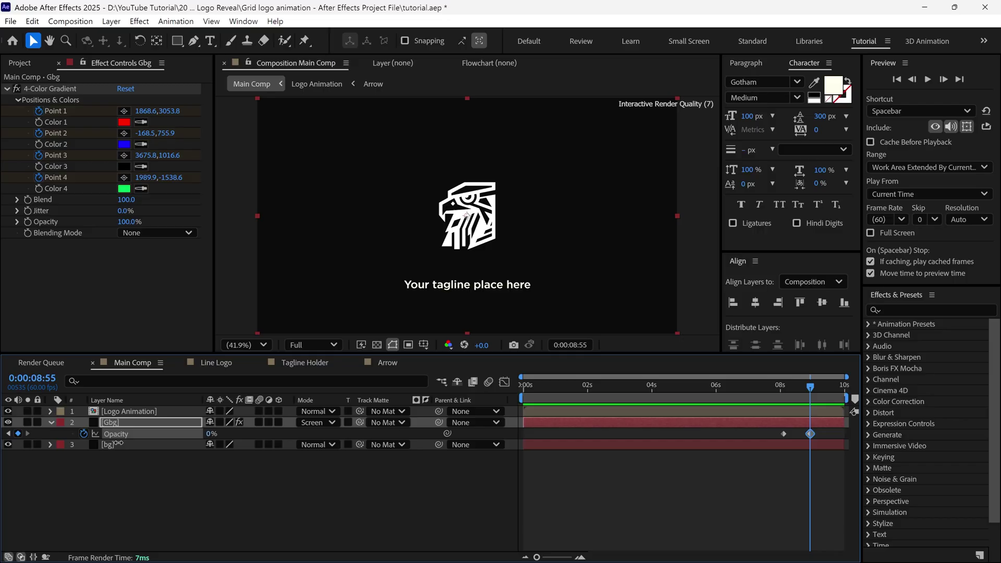
Retime the Gbg opacity keyframes to a shorter fade starting at 0:00:08:03 and preview the animation
{"action": "left_click", "coordinate": [782, 400]}
{"action": "key", "text": "ctrl+z"}
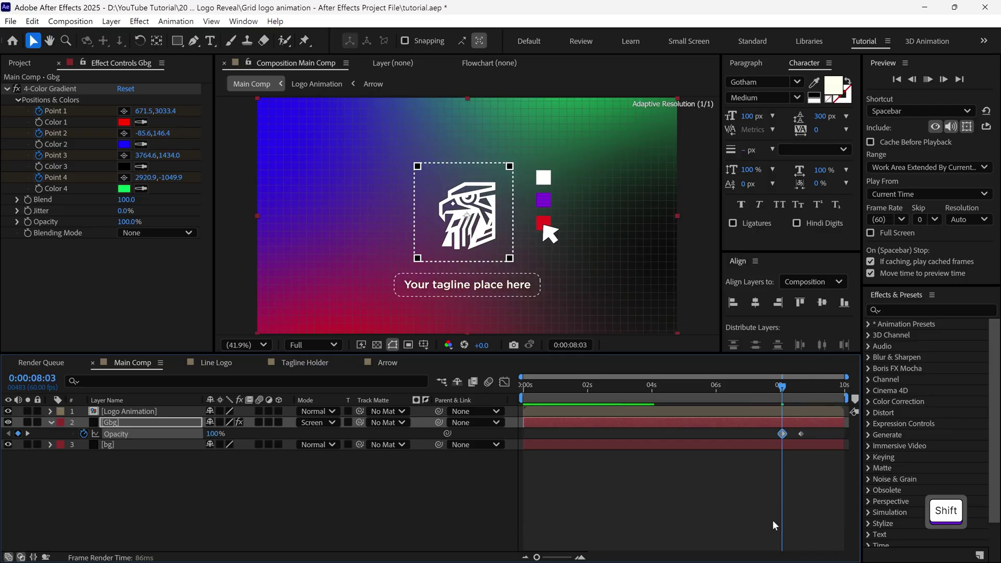
{"action": "key", "text": "space"}
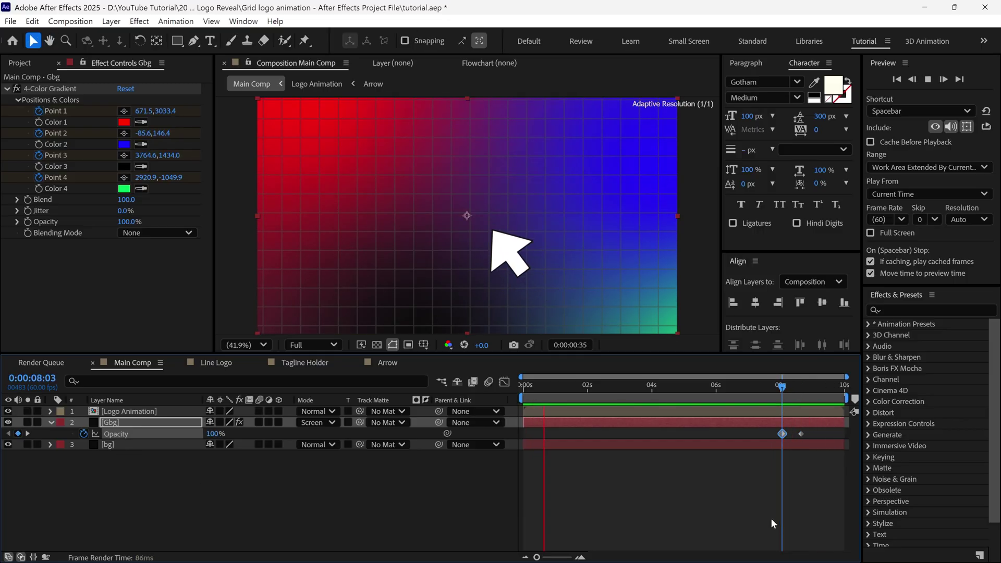